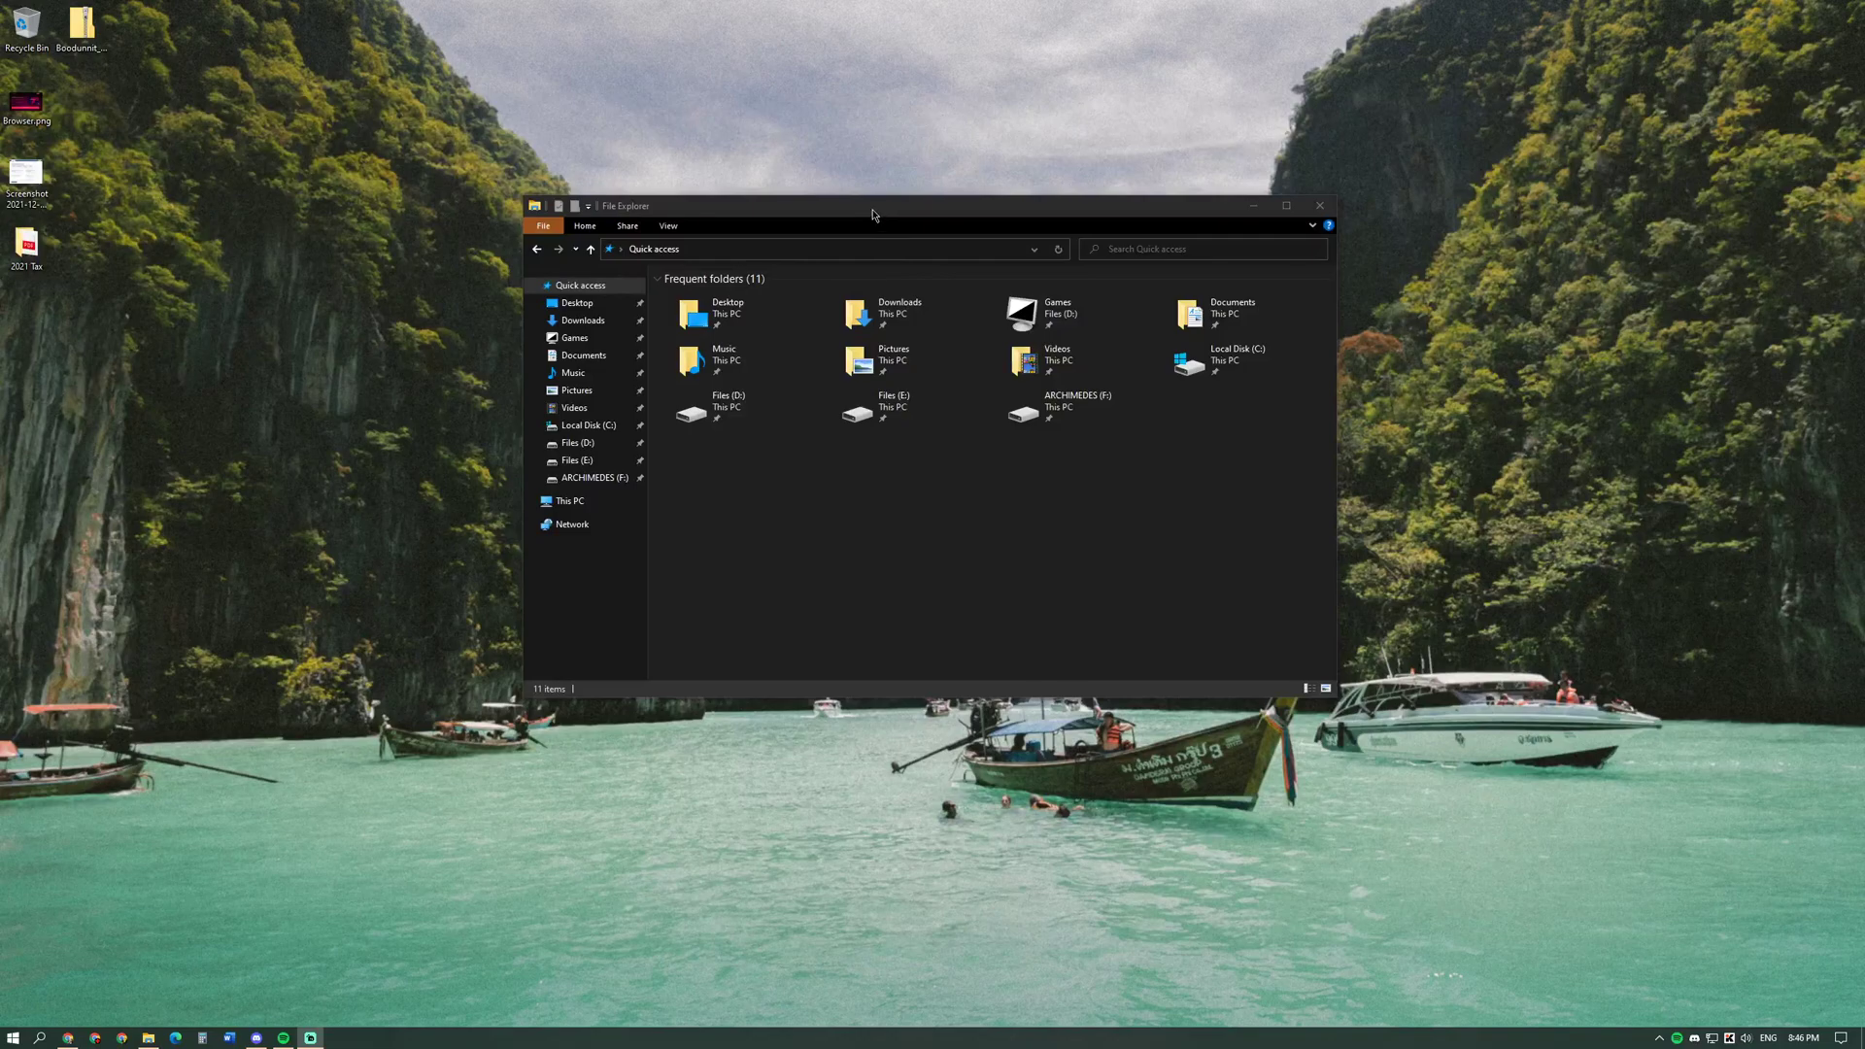
Begin entering %appdata% as the File Explorer location to reach the Roaming folder.
drag(872, 215, 855, 211)
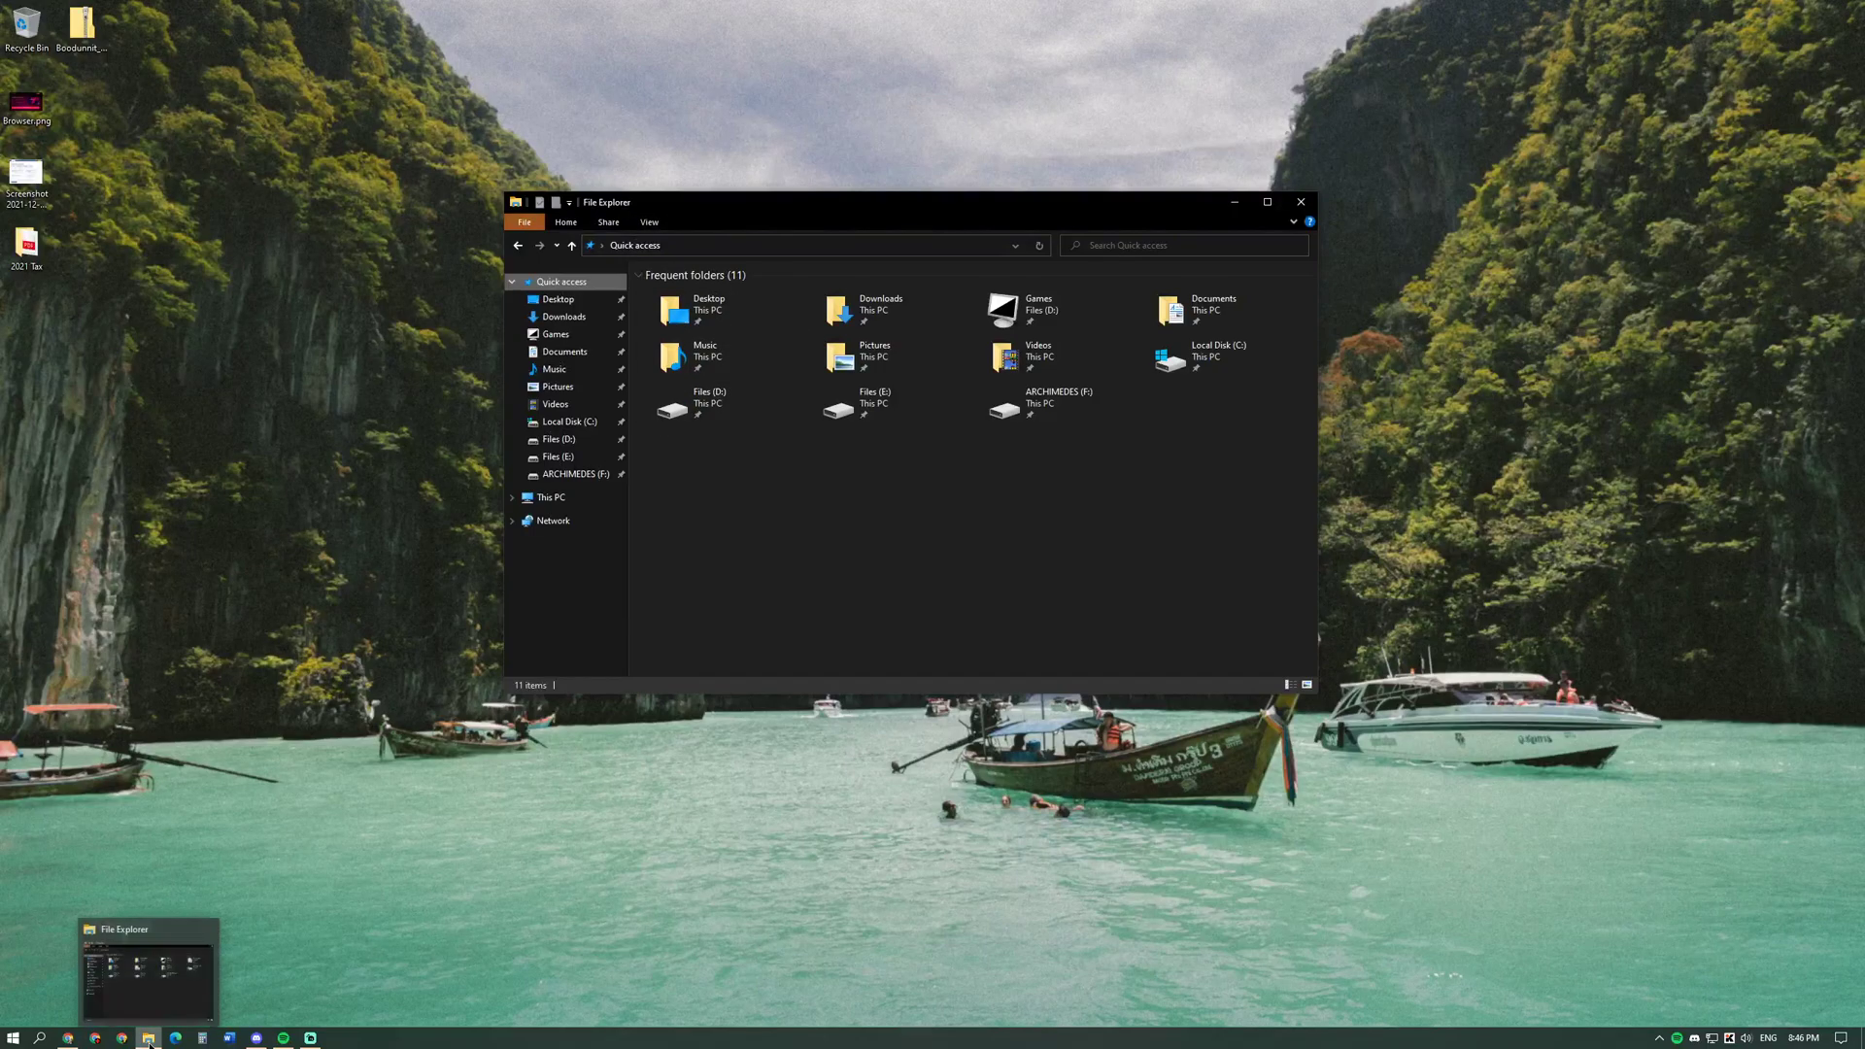
click(817, 251)
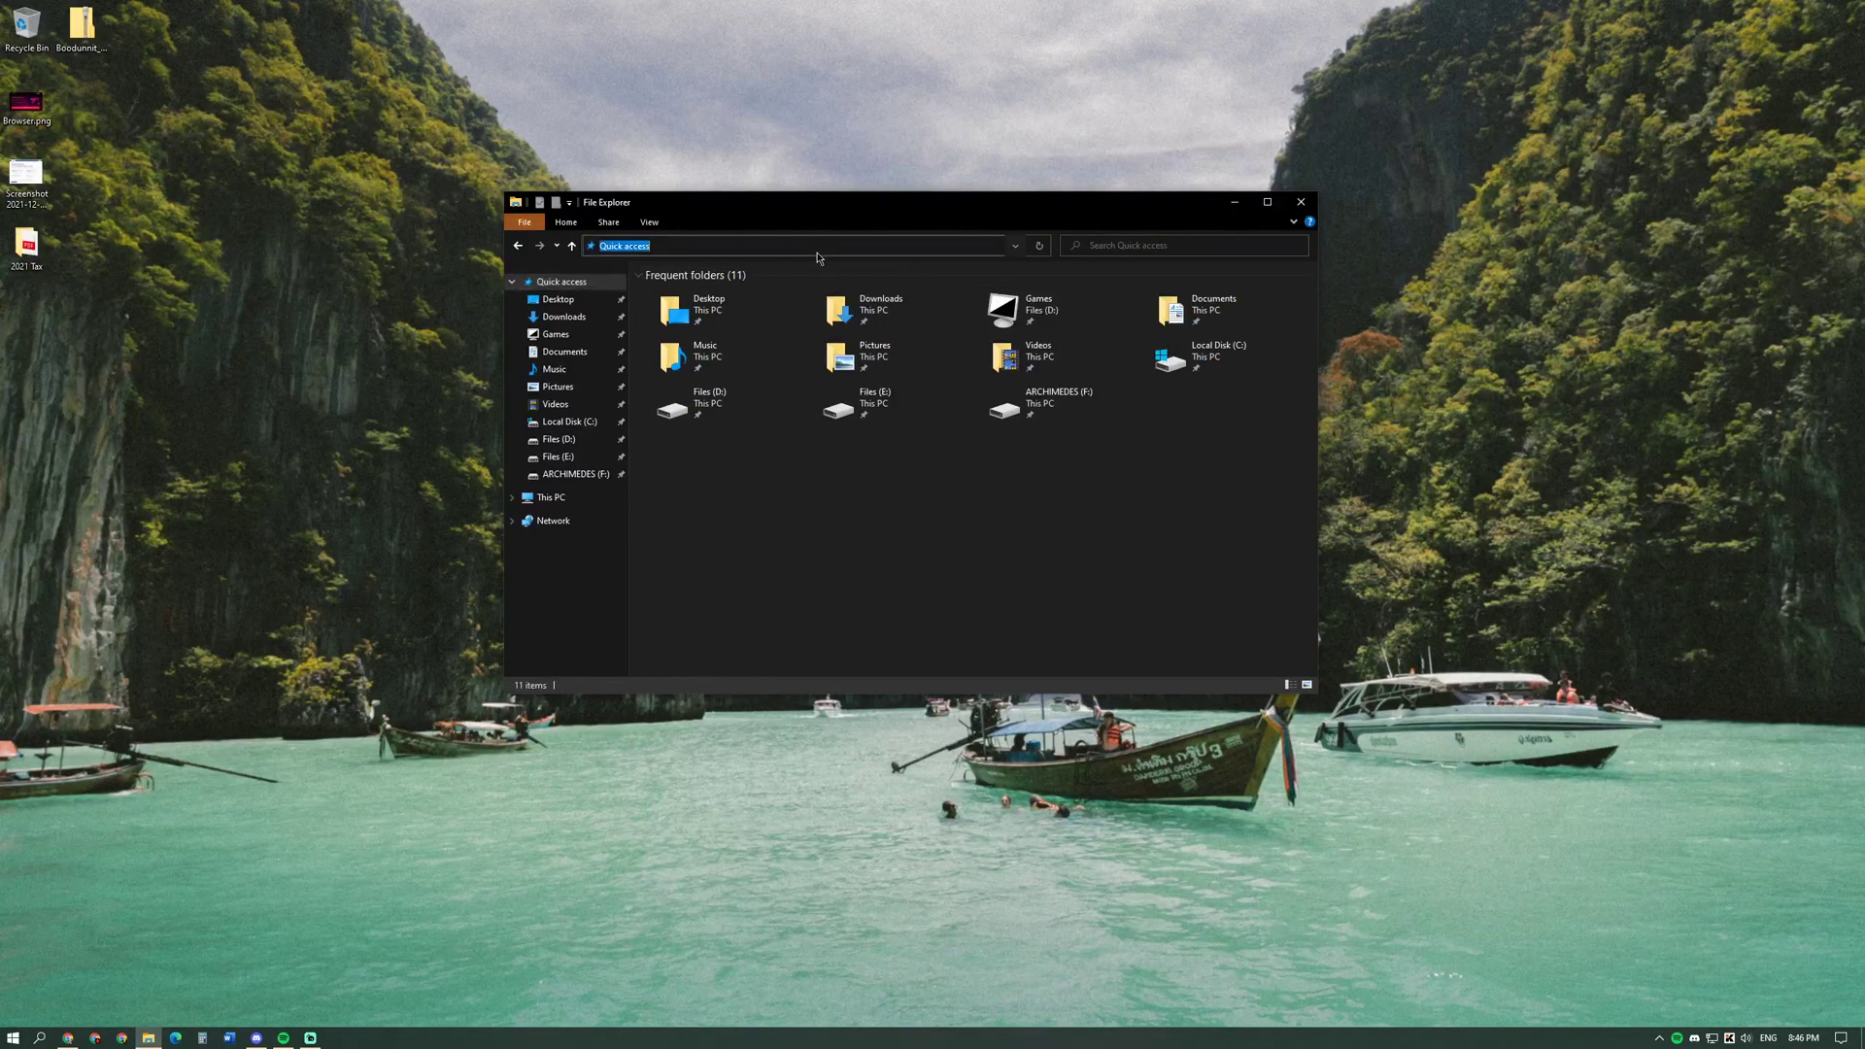
text(%)
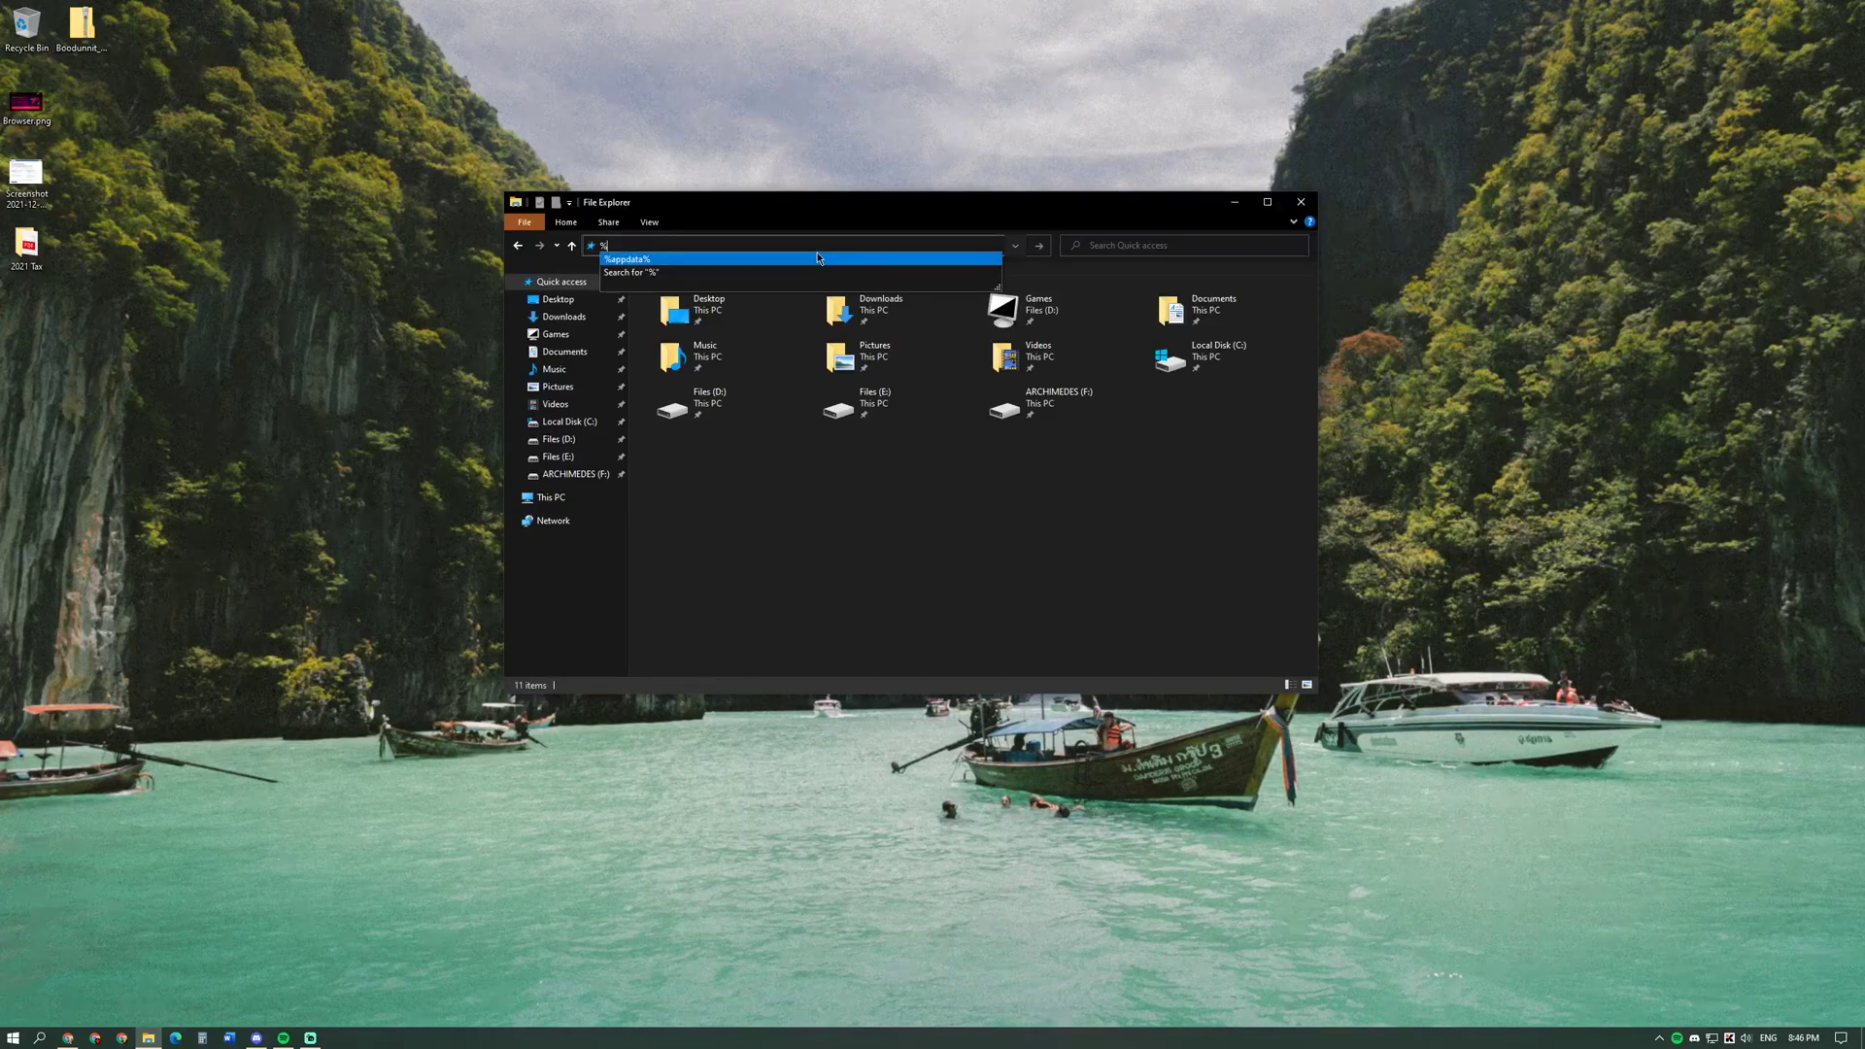
Go to AppData\Roaming, open .minecraft, then open its versions folder.
click(641, 261)
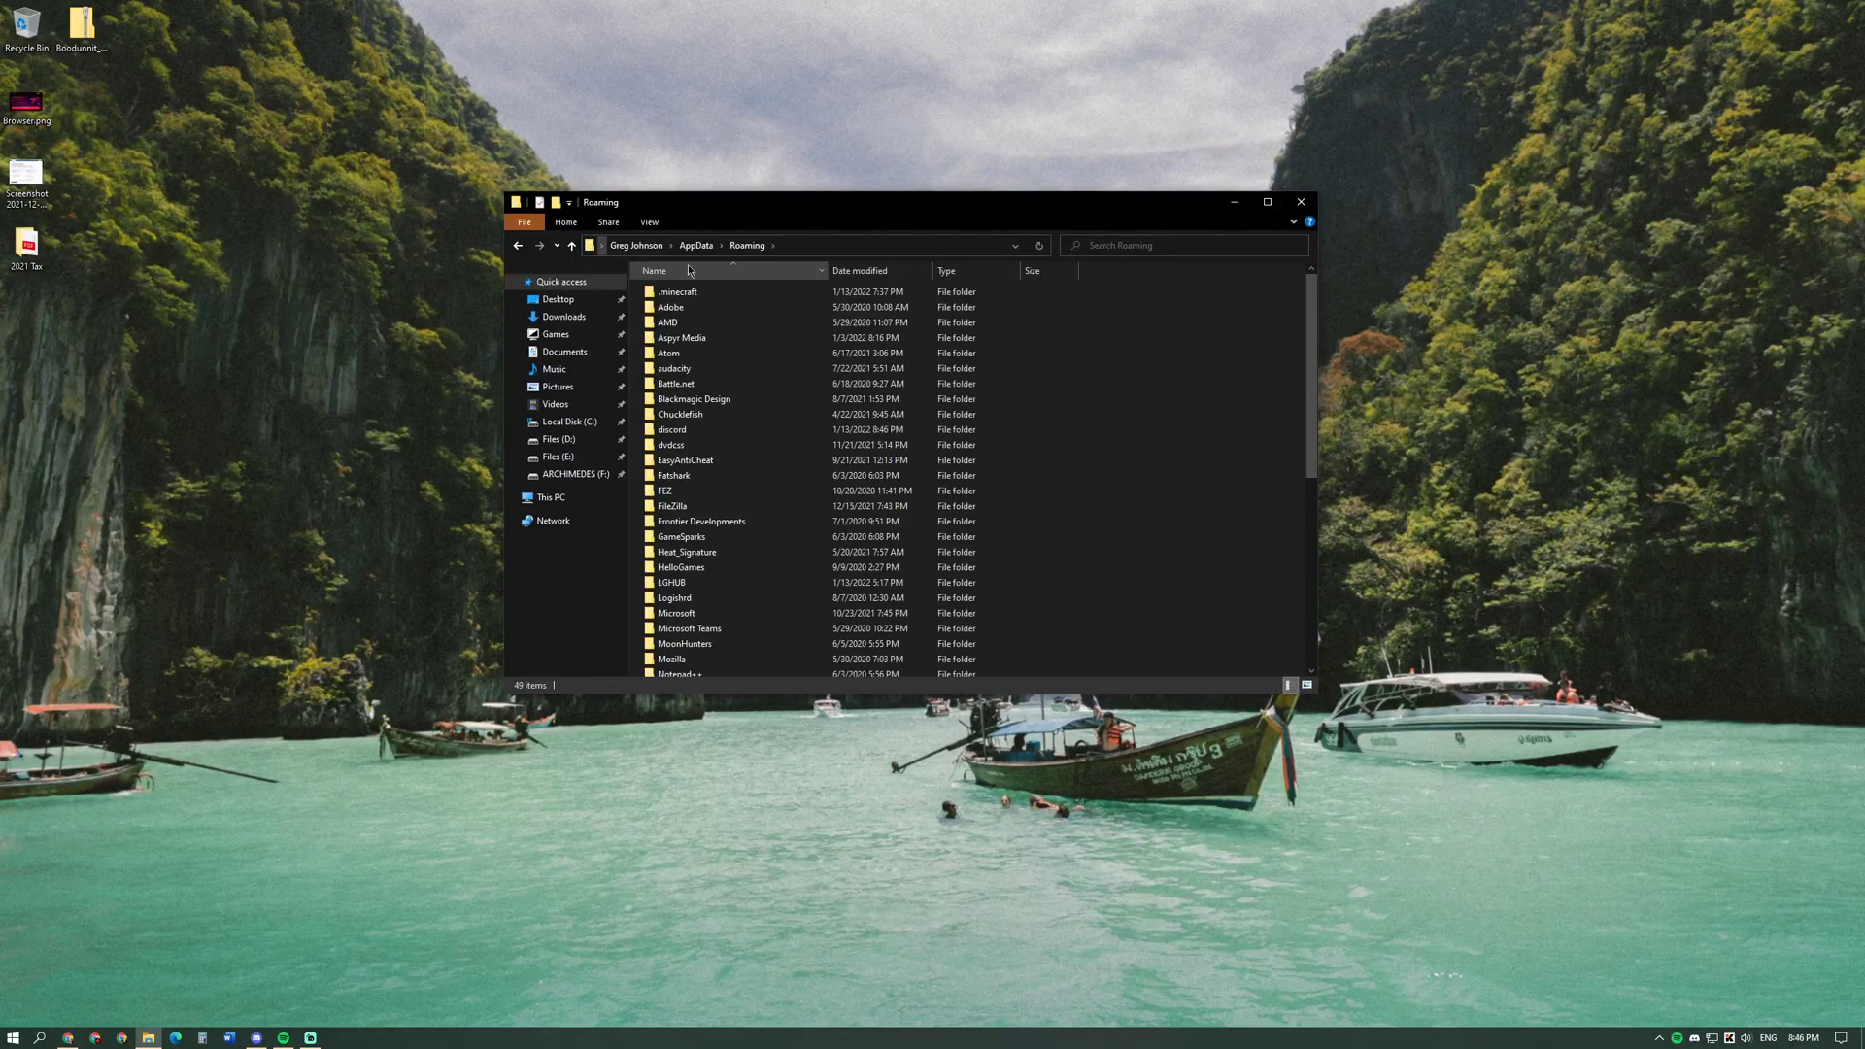
scroll(743, 466, down, 5)
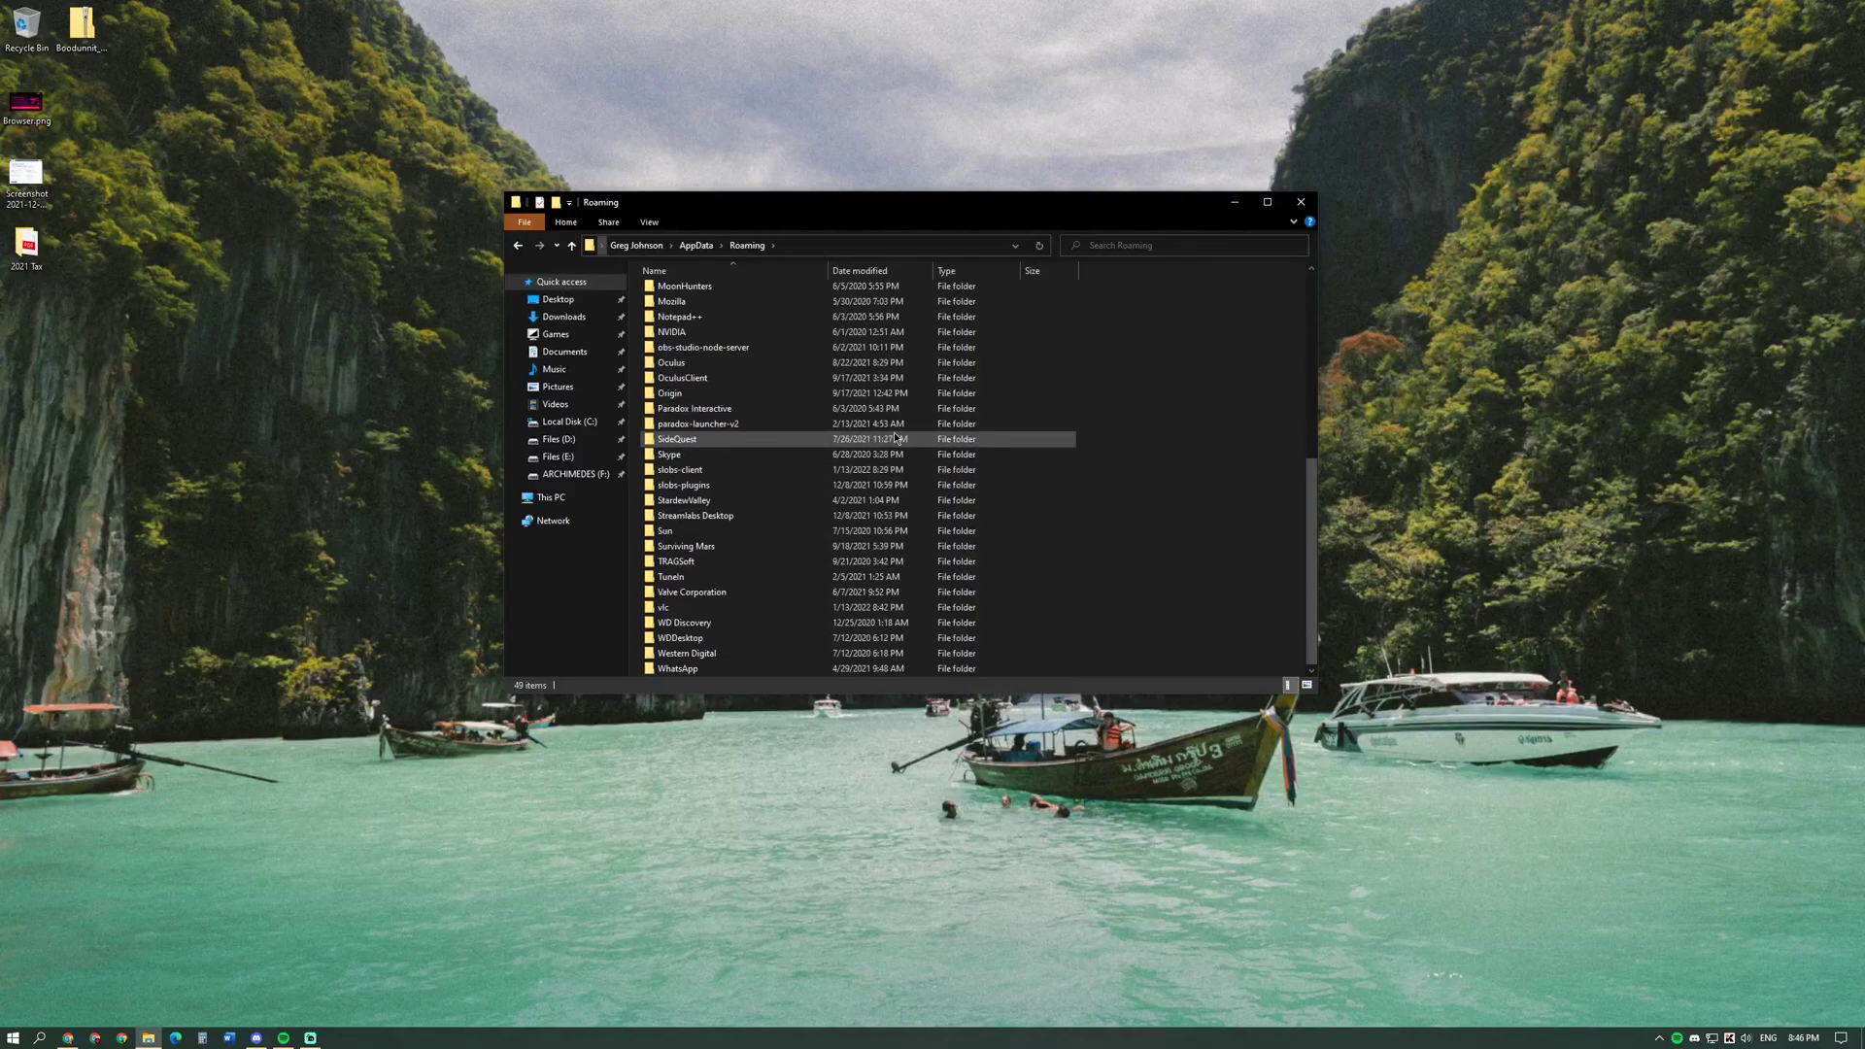
scroll(743, 447, up, 5)
click(721, 294)
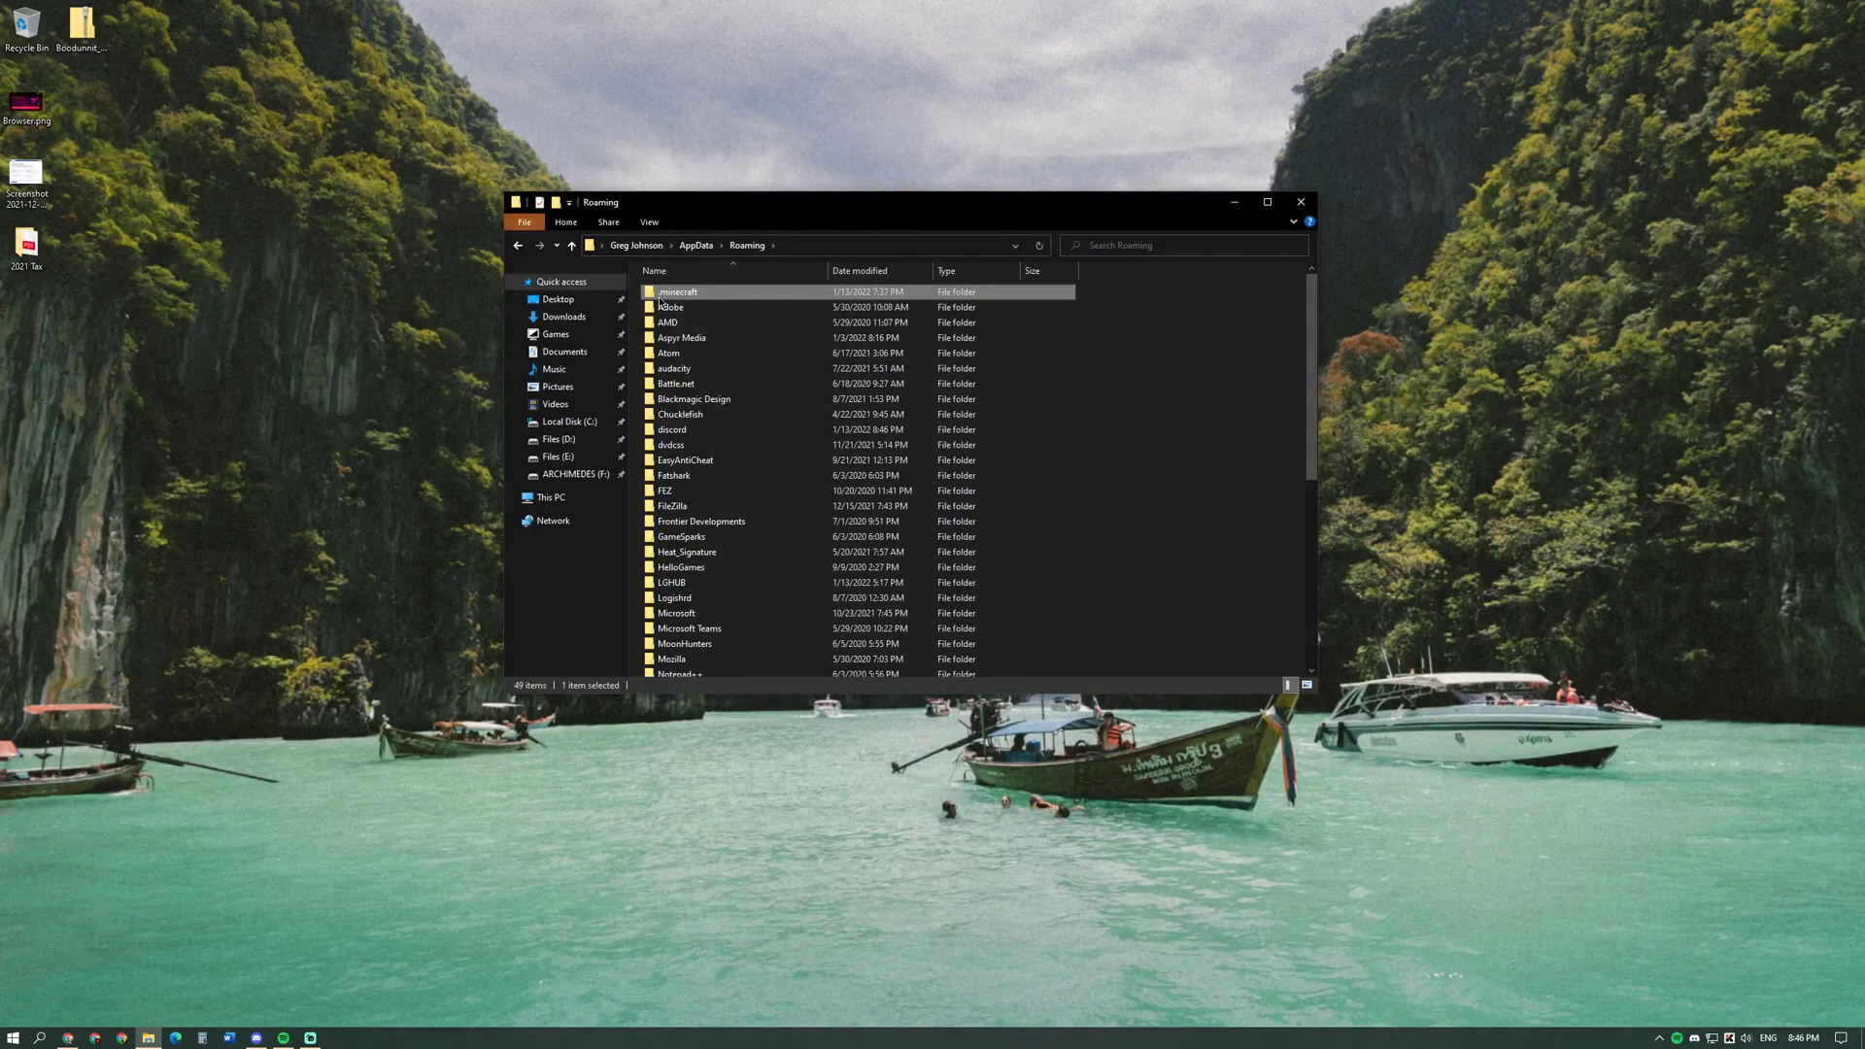
mouse_move(659, 301)
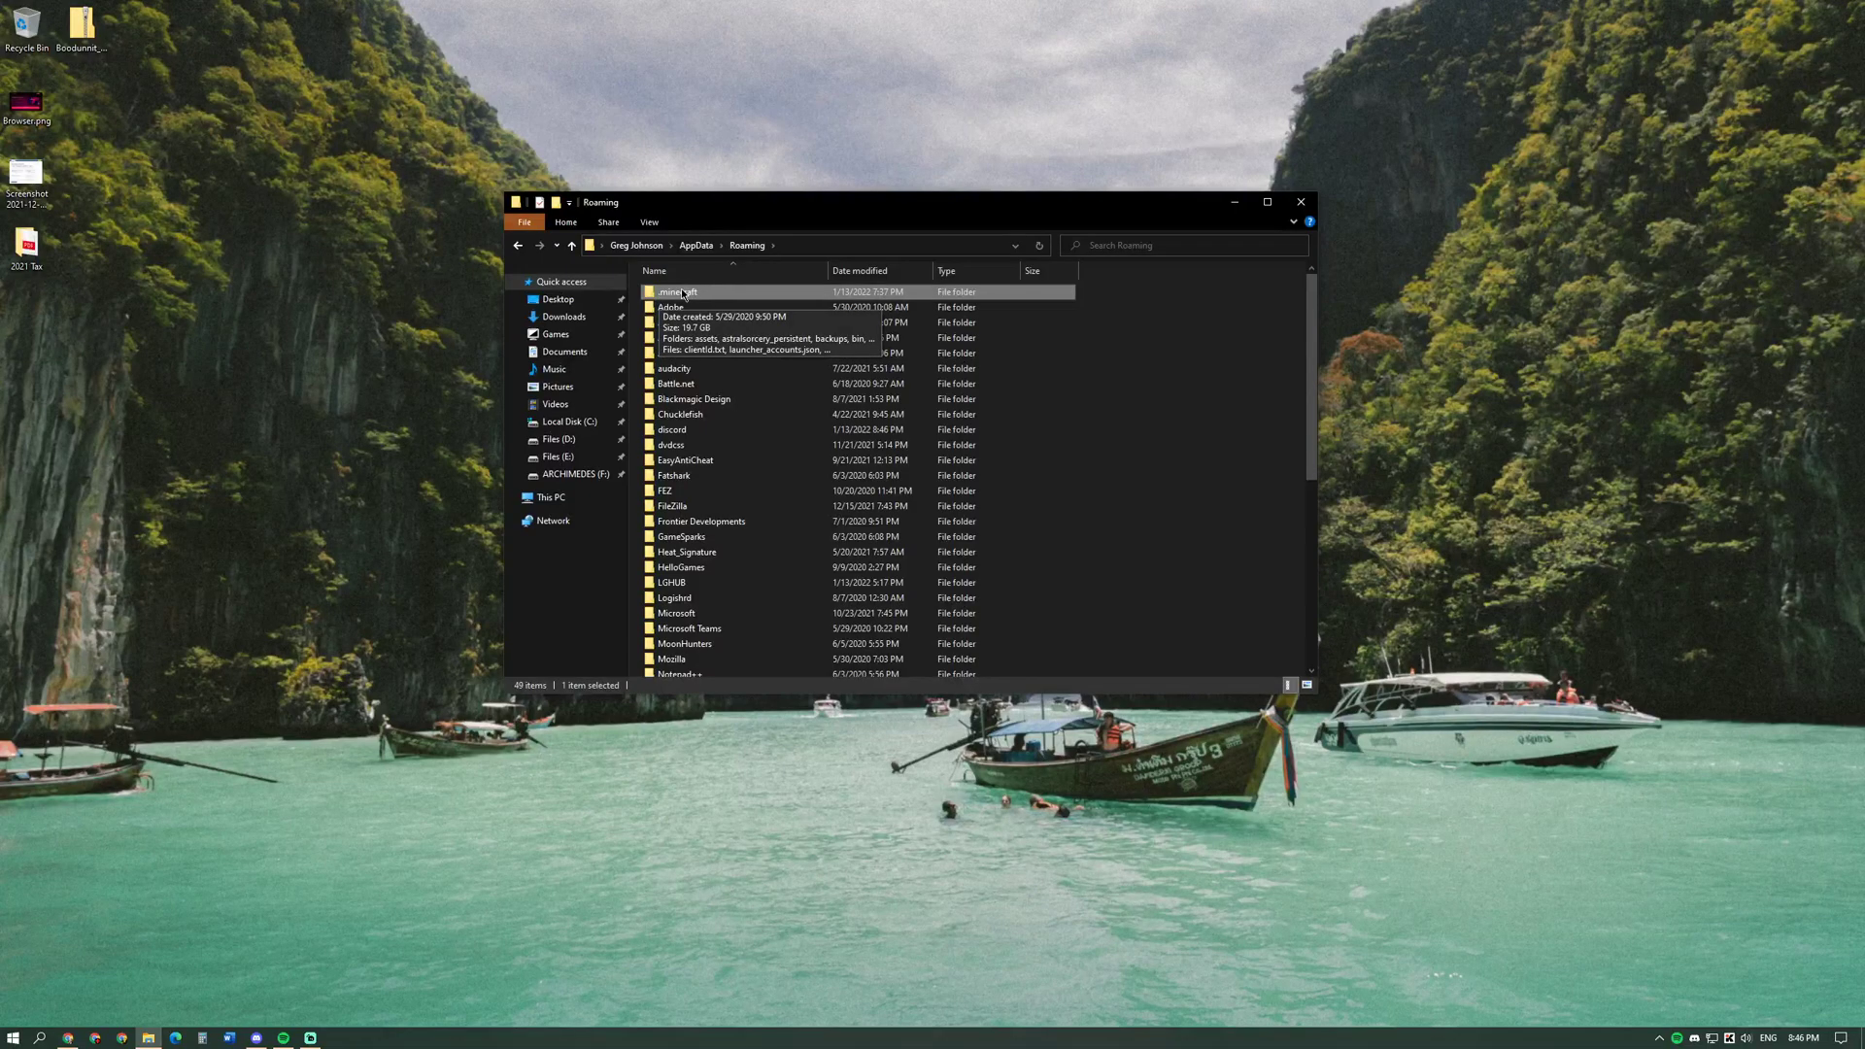
double_click(683, 293)
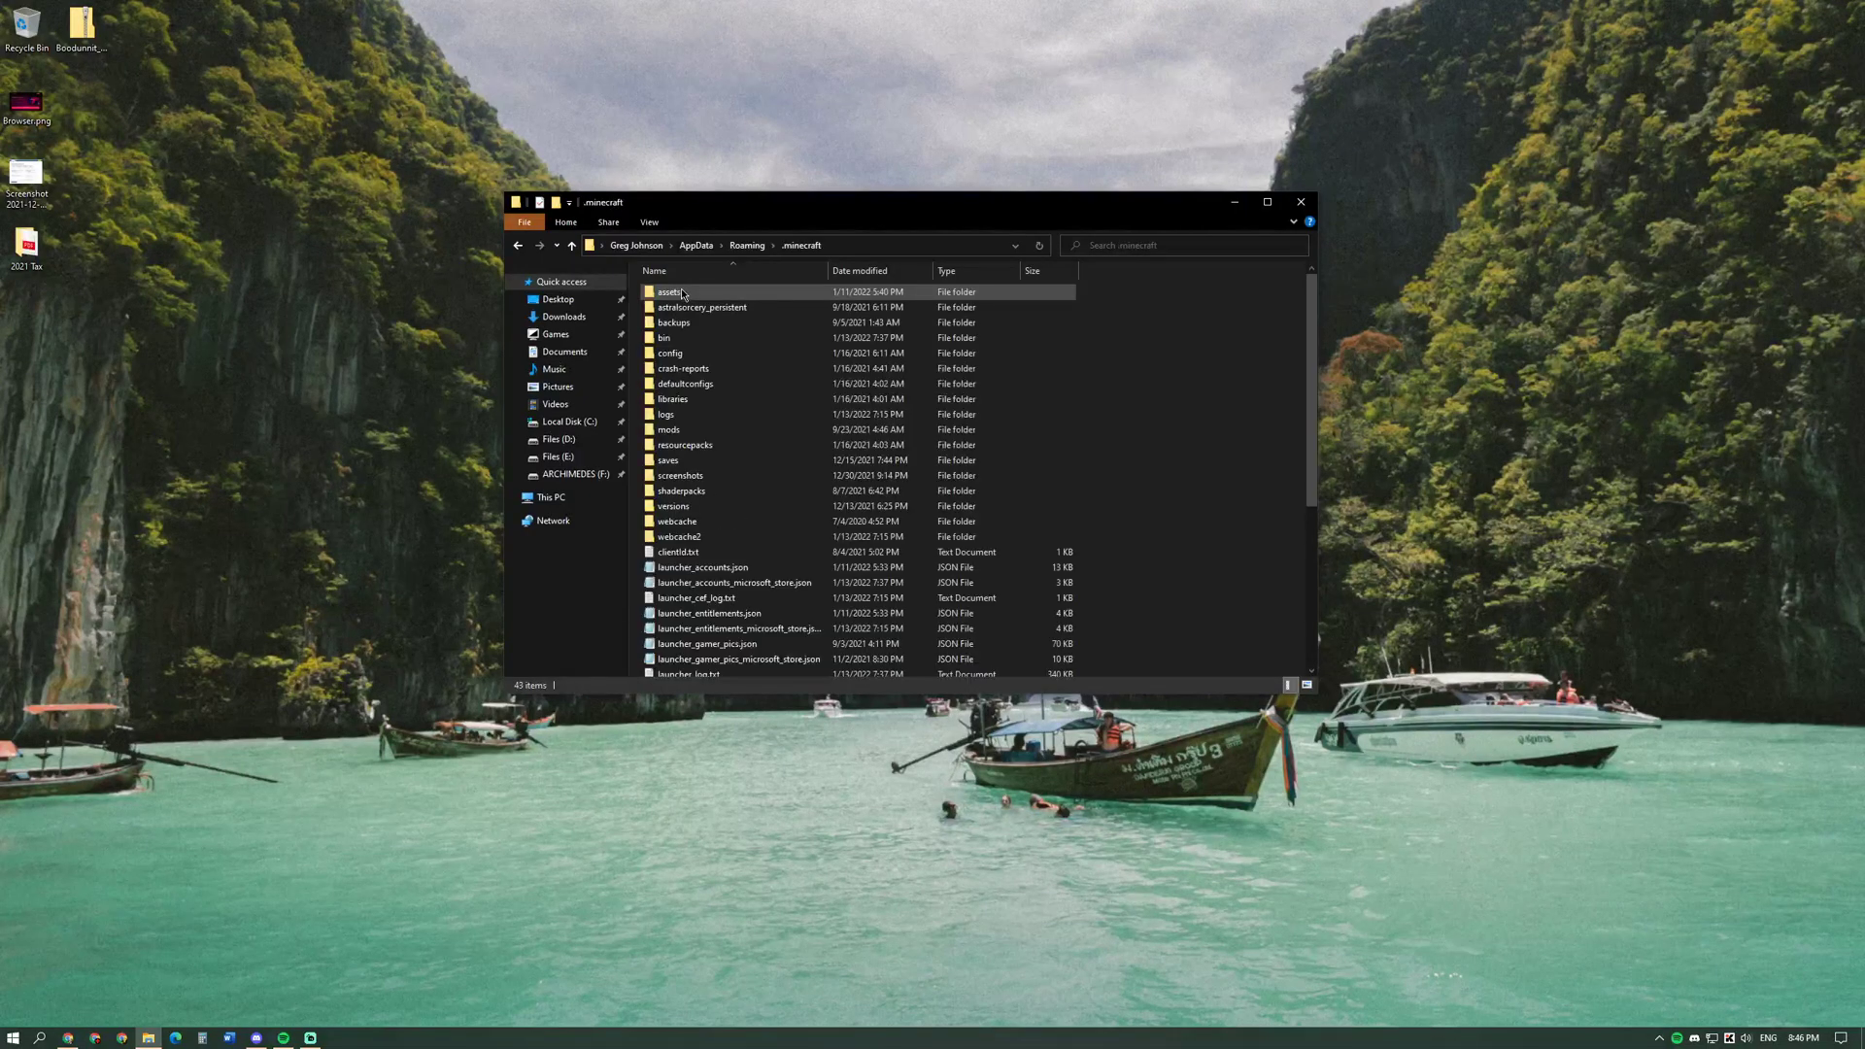
double_click(727, 507)
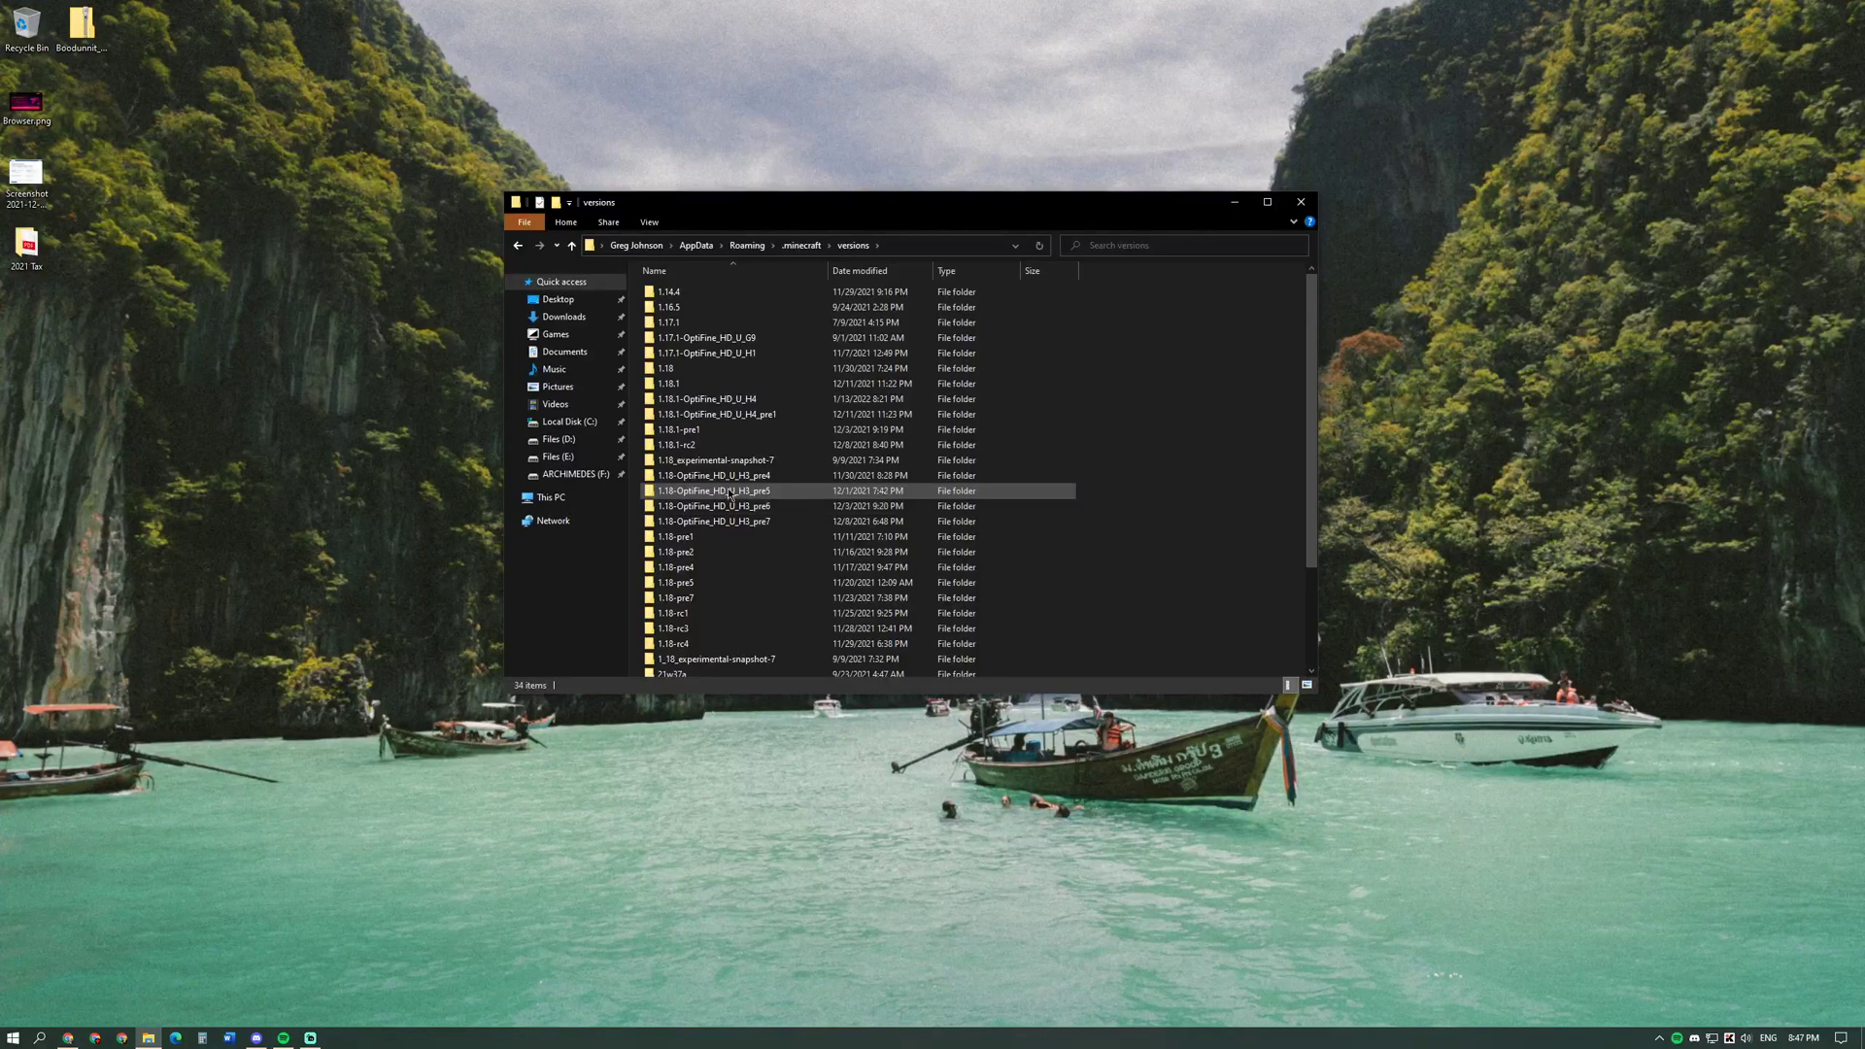
Open the 1.18.1-OptiFine_HD_U_H4 folder in a new window at the lower left.
click(710, 406)
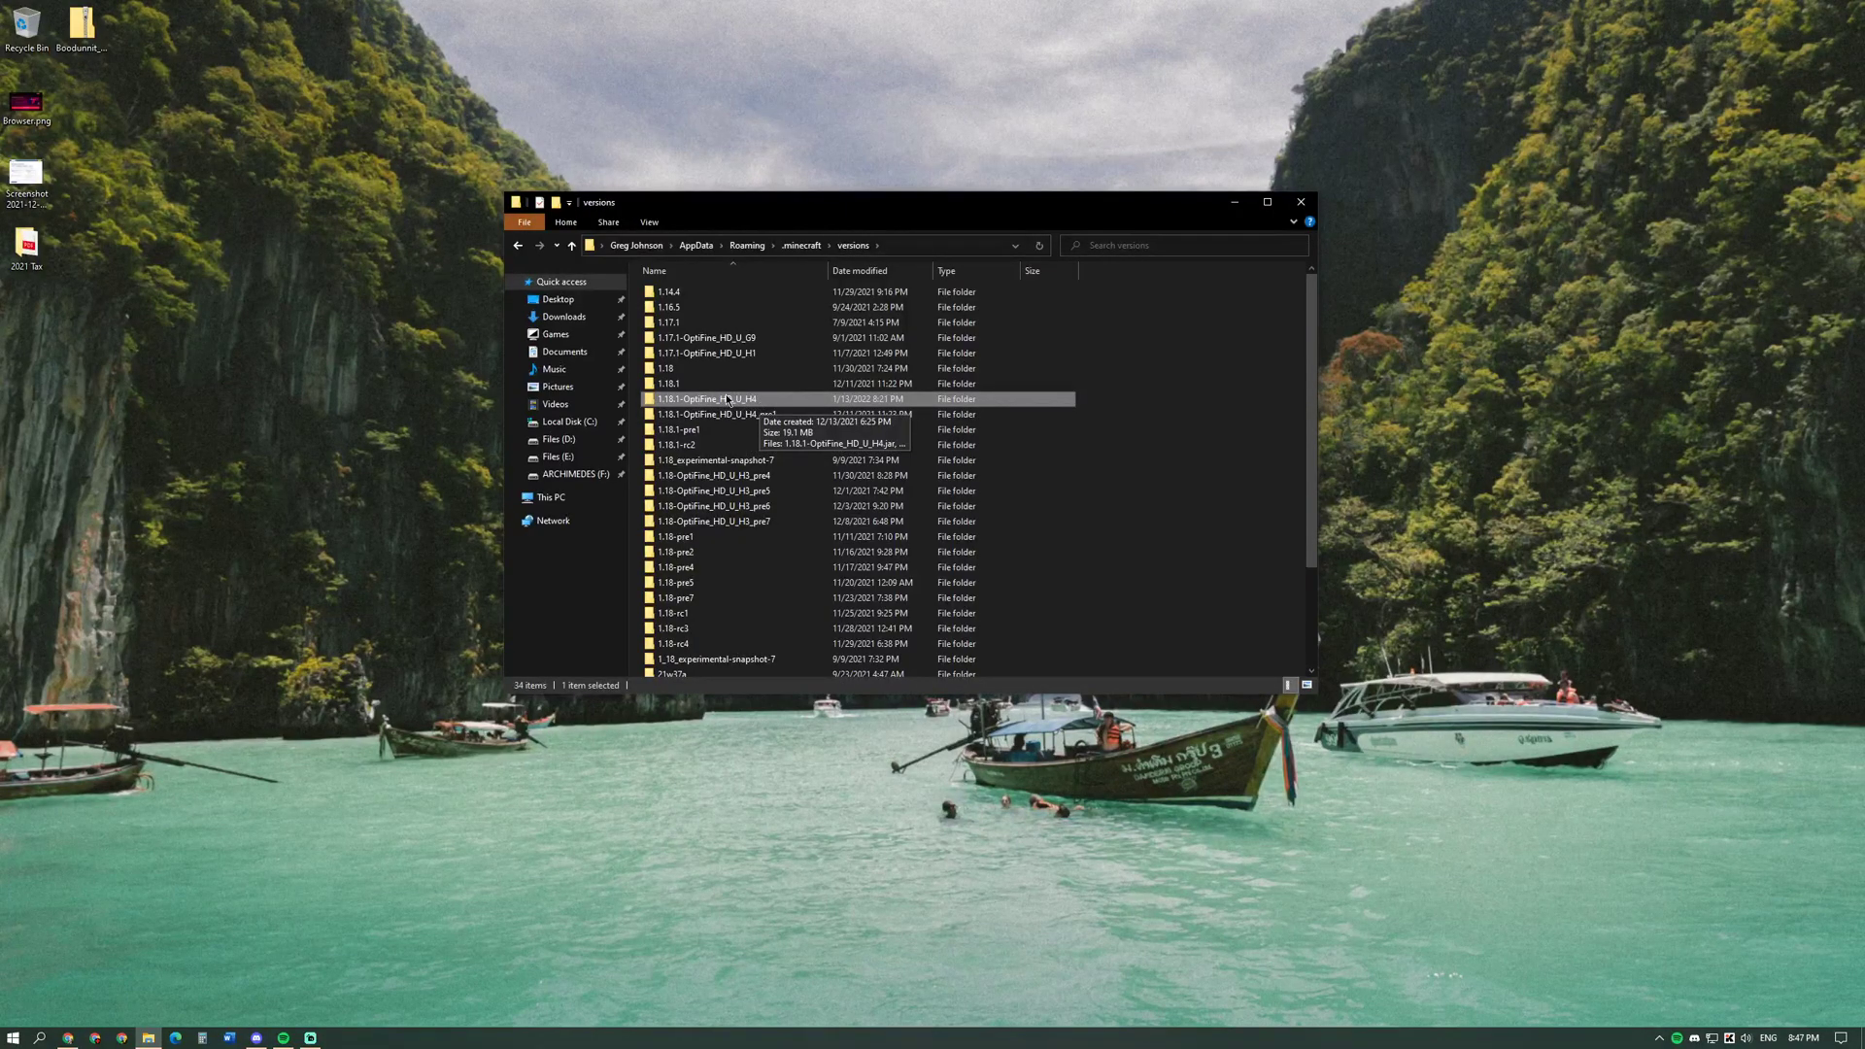
right_click(726, 399)
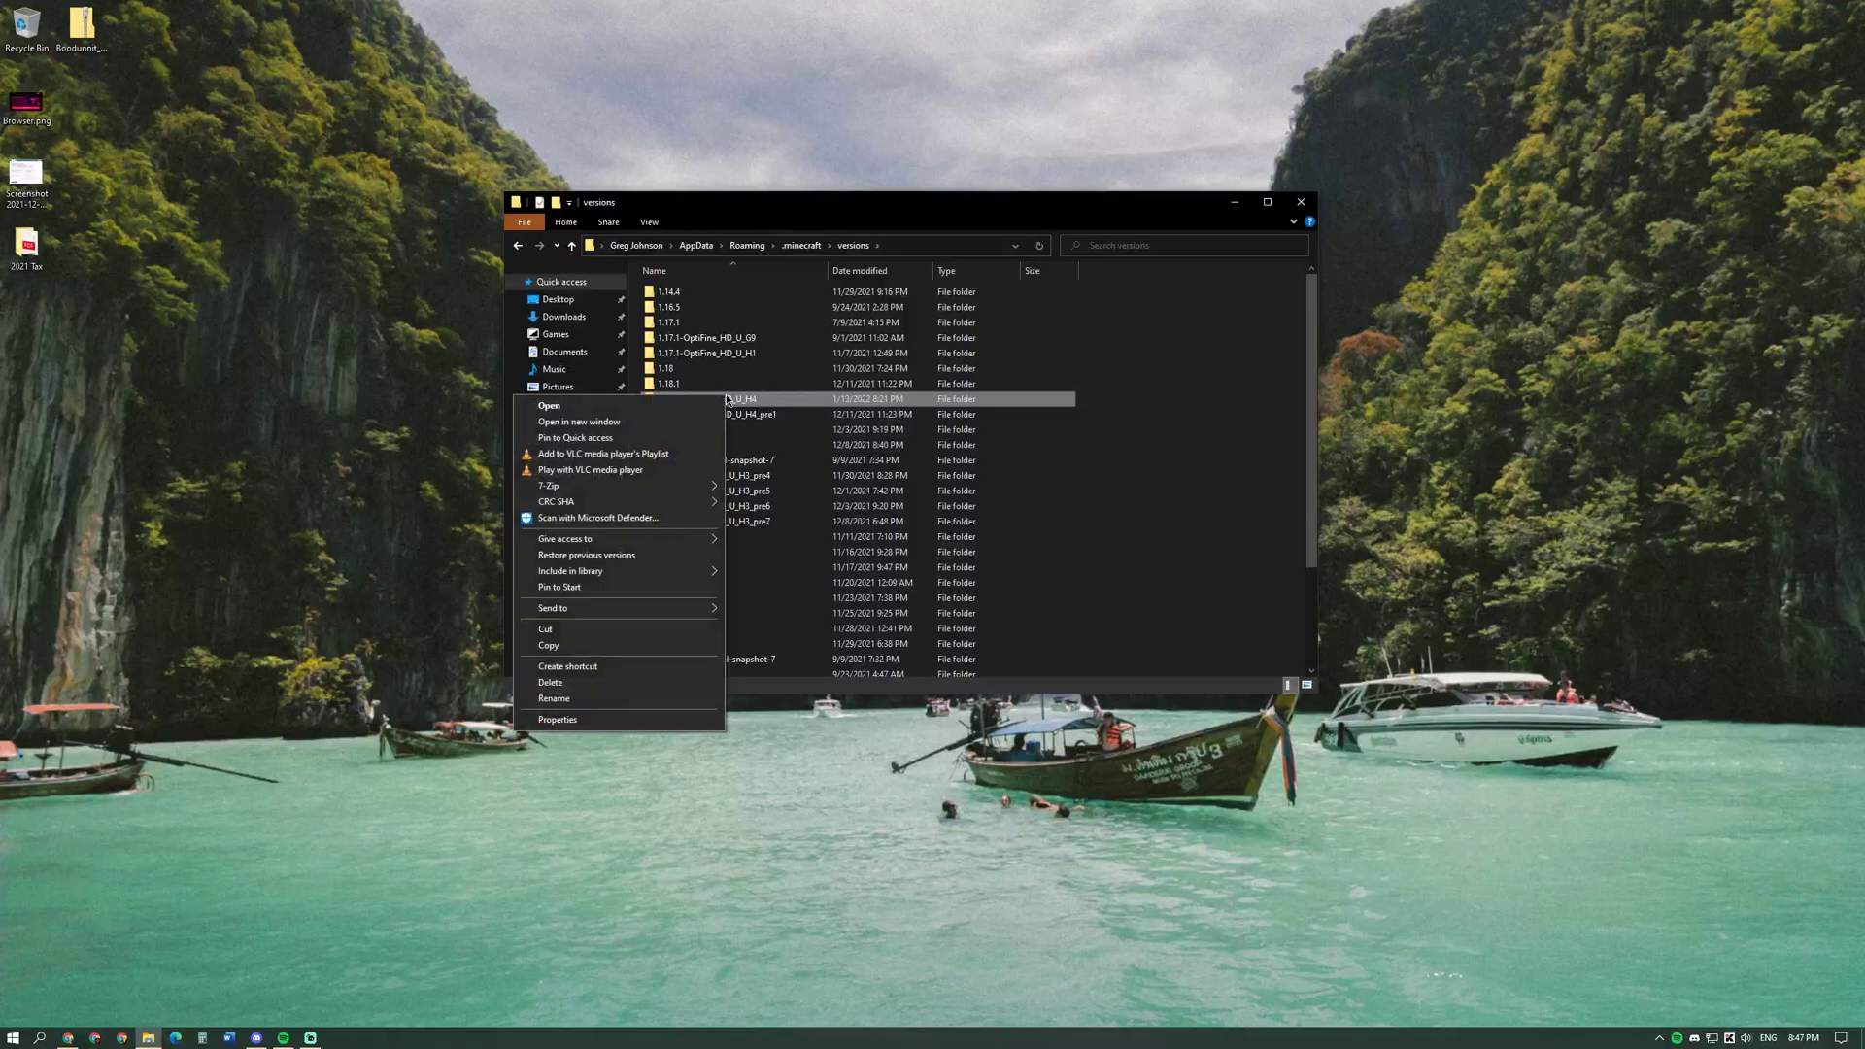
click(669, 427)
drag(890, 206, 418, 484)
Open the 1.18.1-OptiFine_HD_U_H4_pre1 folder in a new window on the right.
click(869, 207)
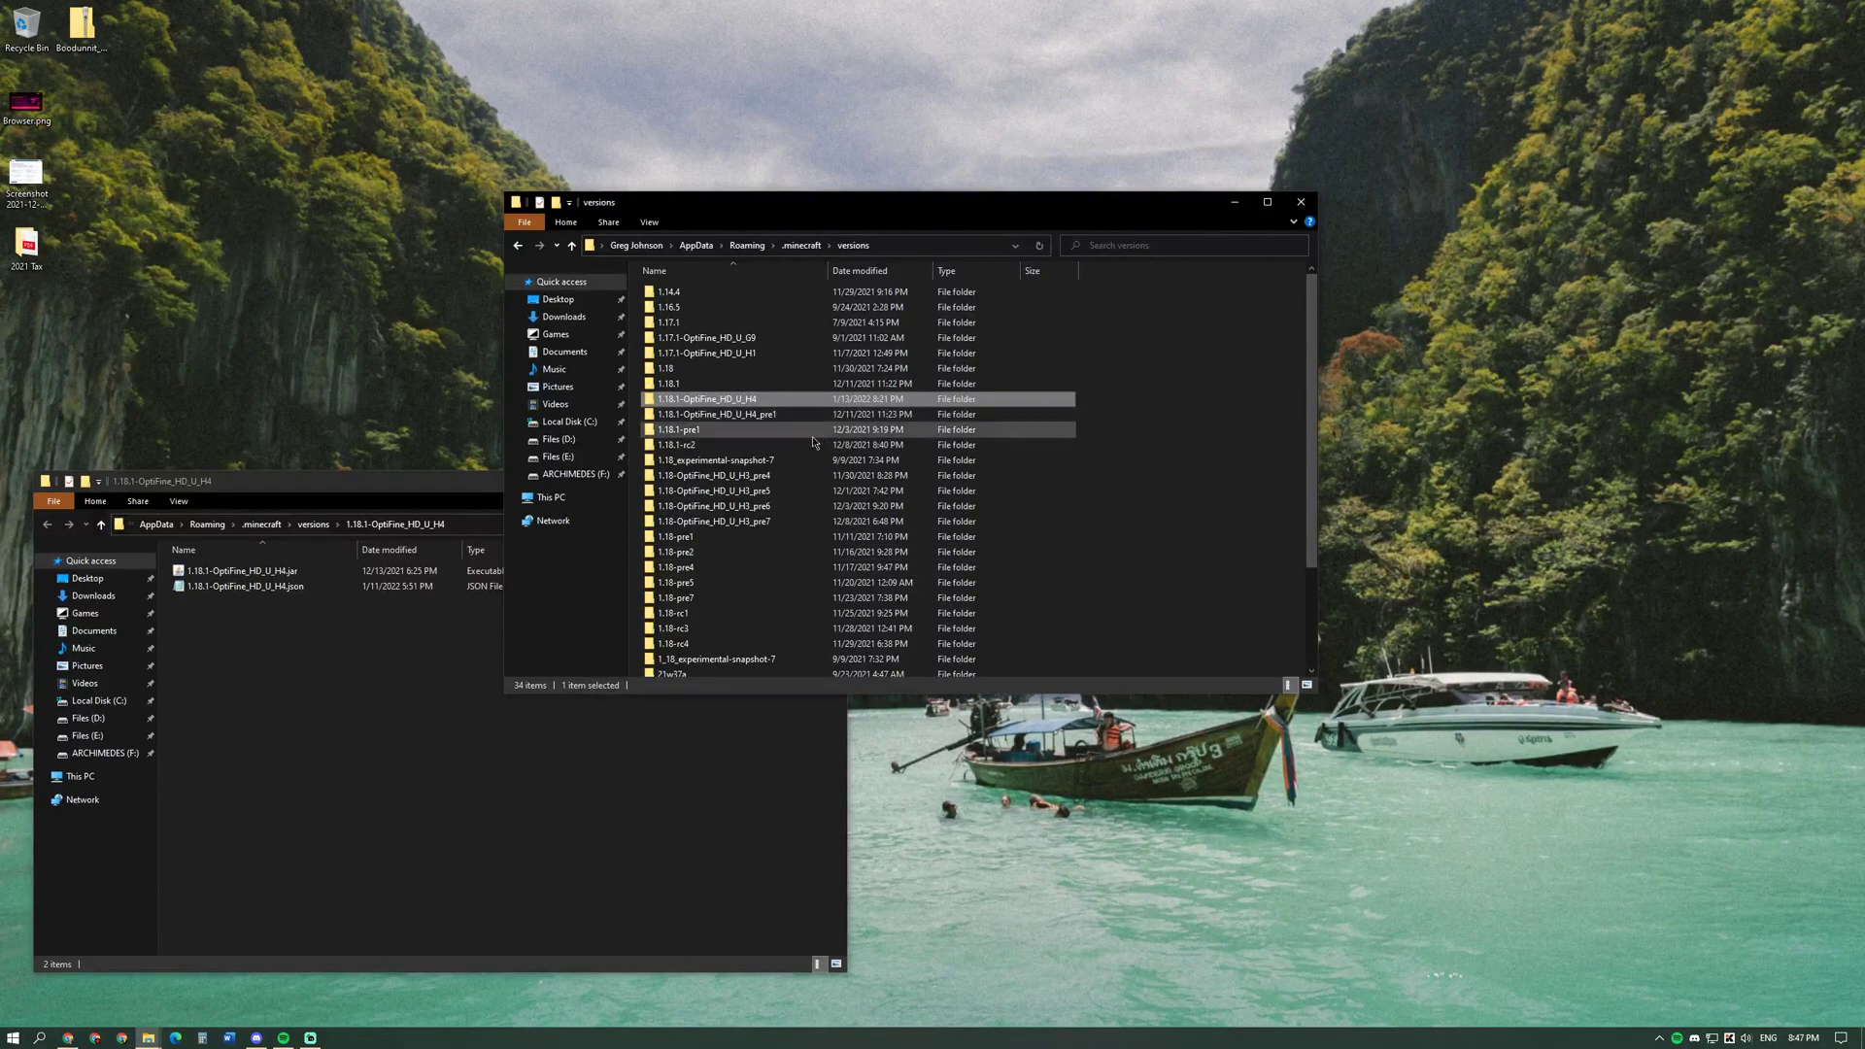
right_click(736, 416)
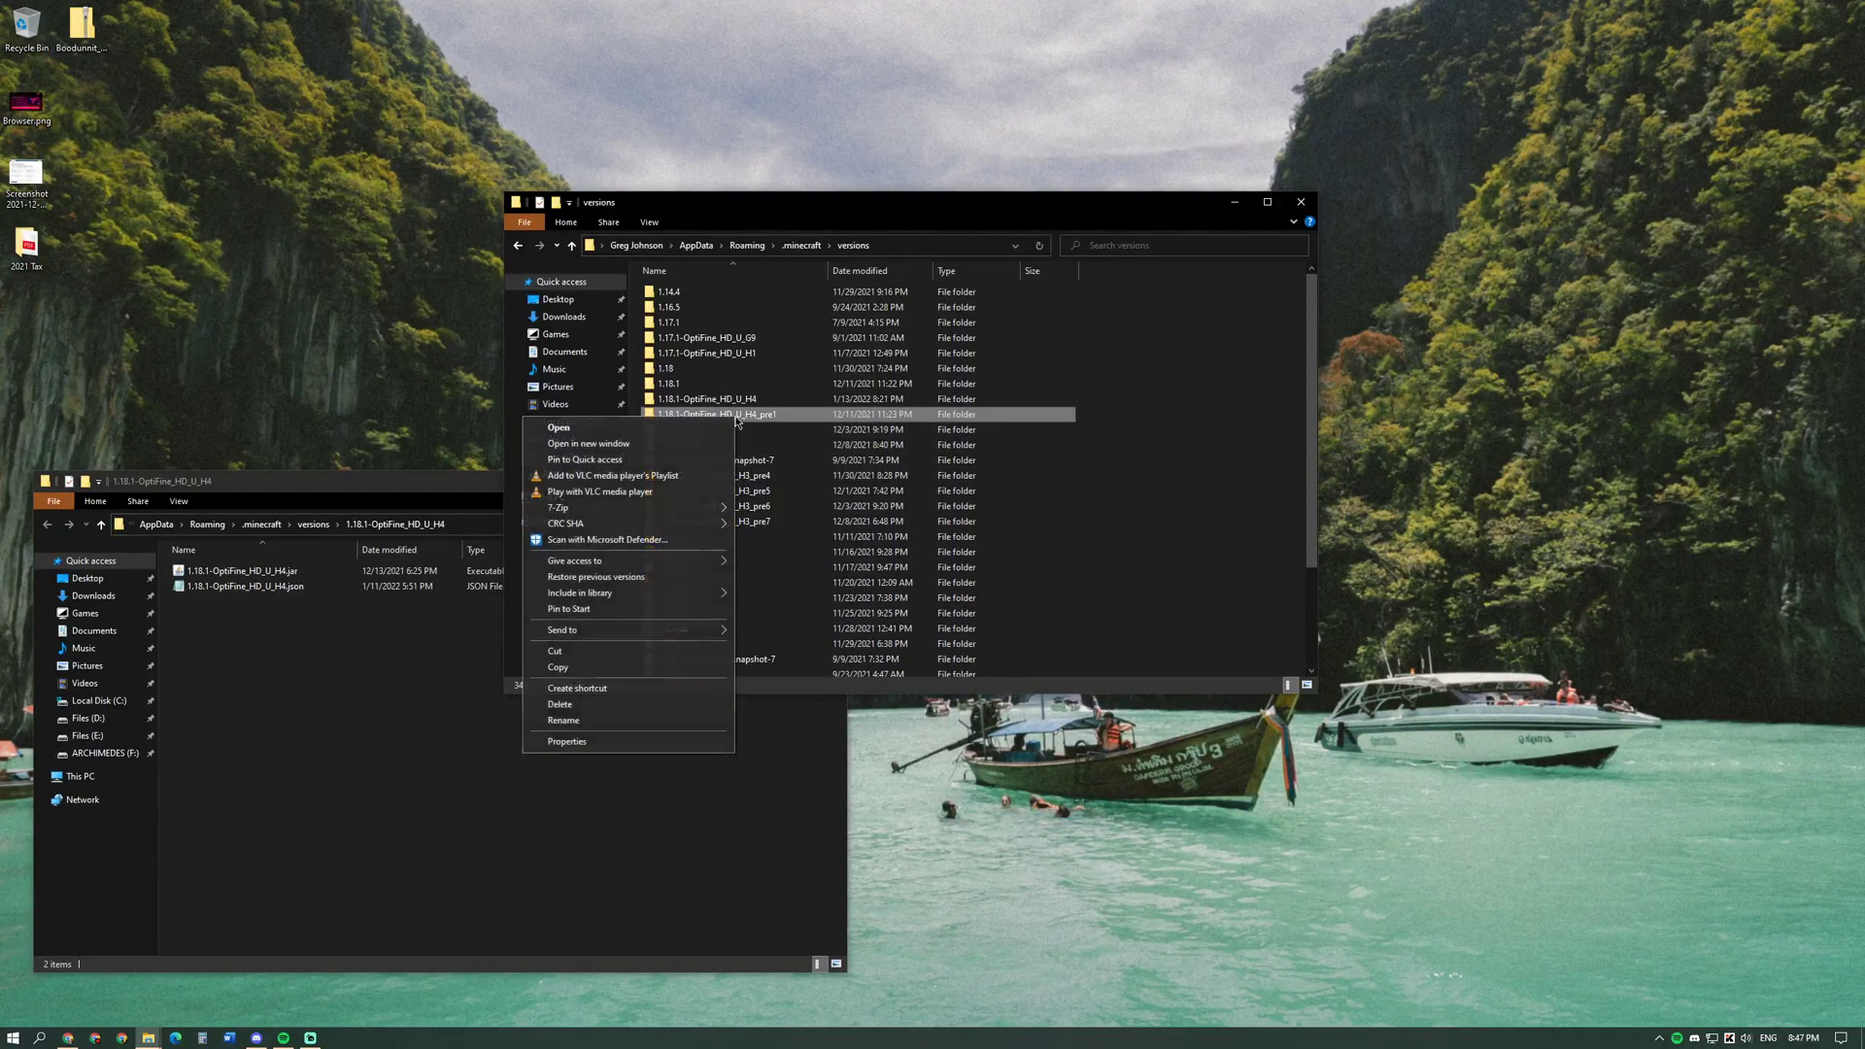
click(588, 443)
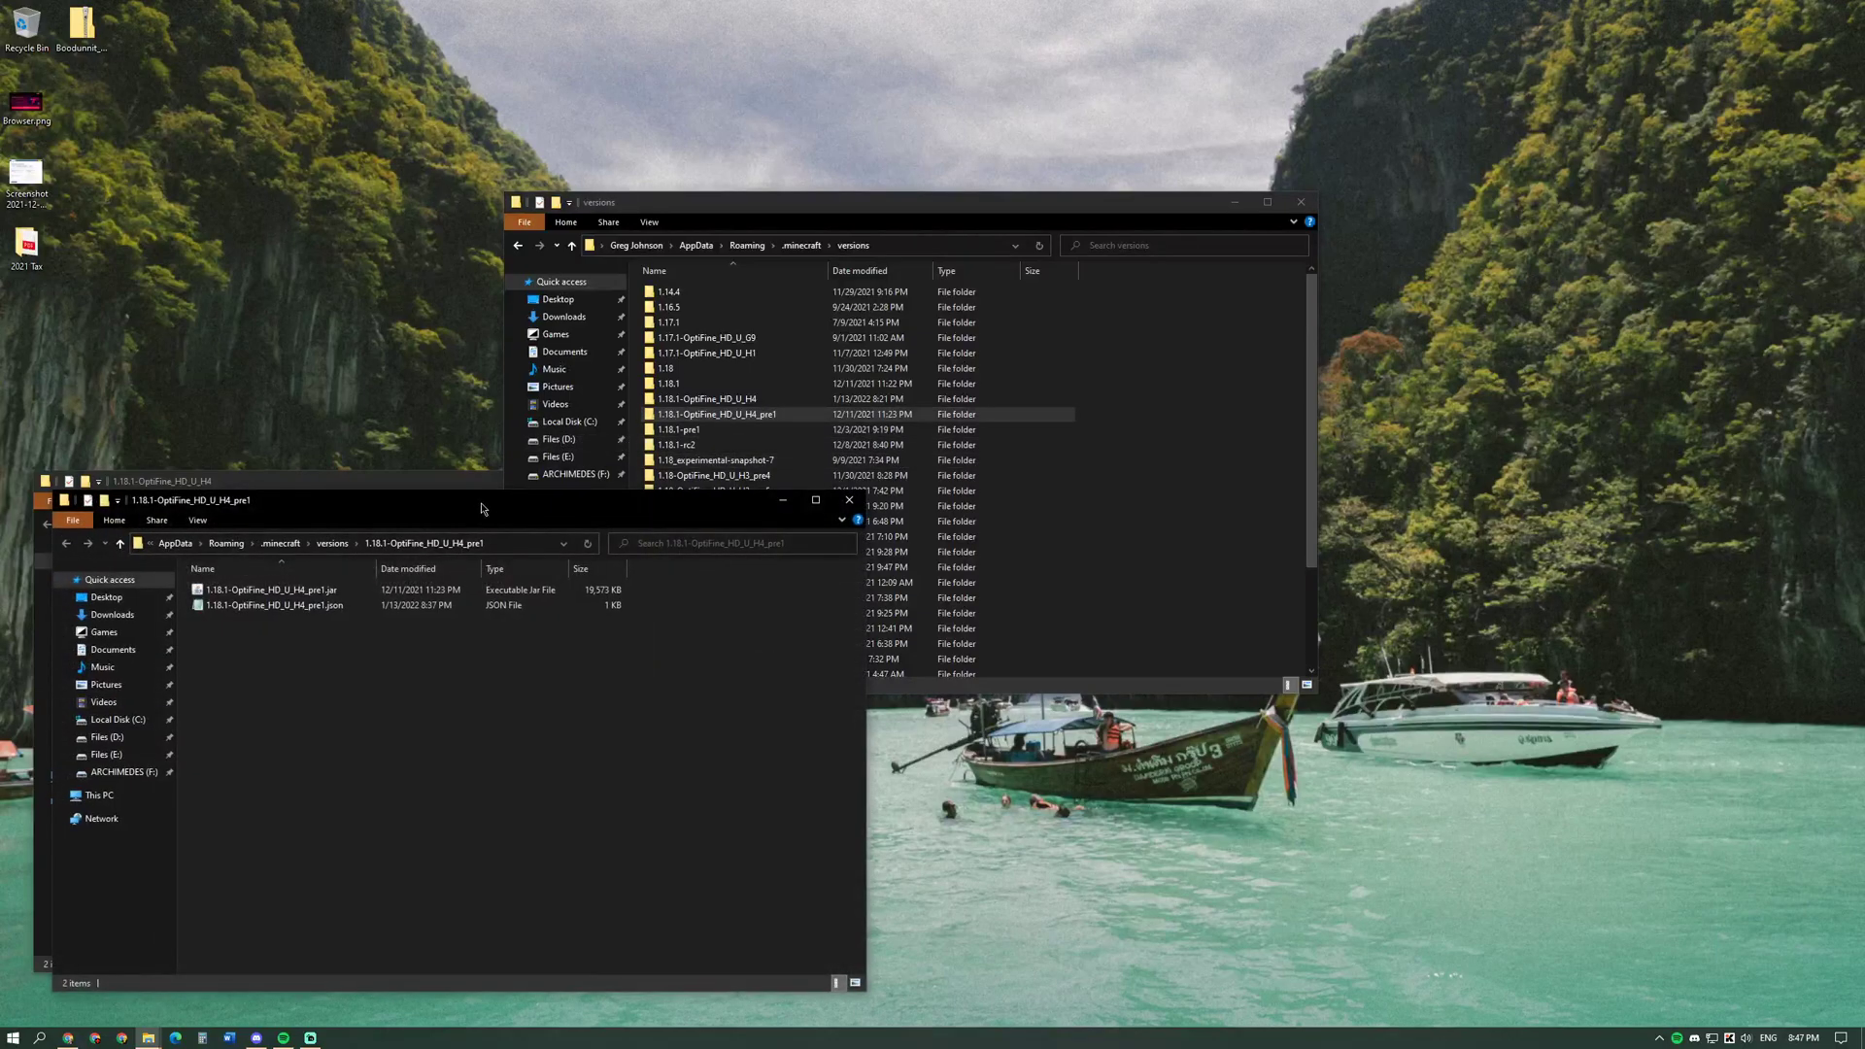
drag(481, 509, 1340, 358)
right_click(1071, 455)
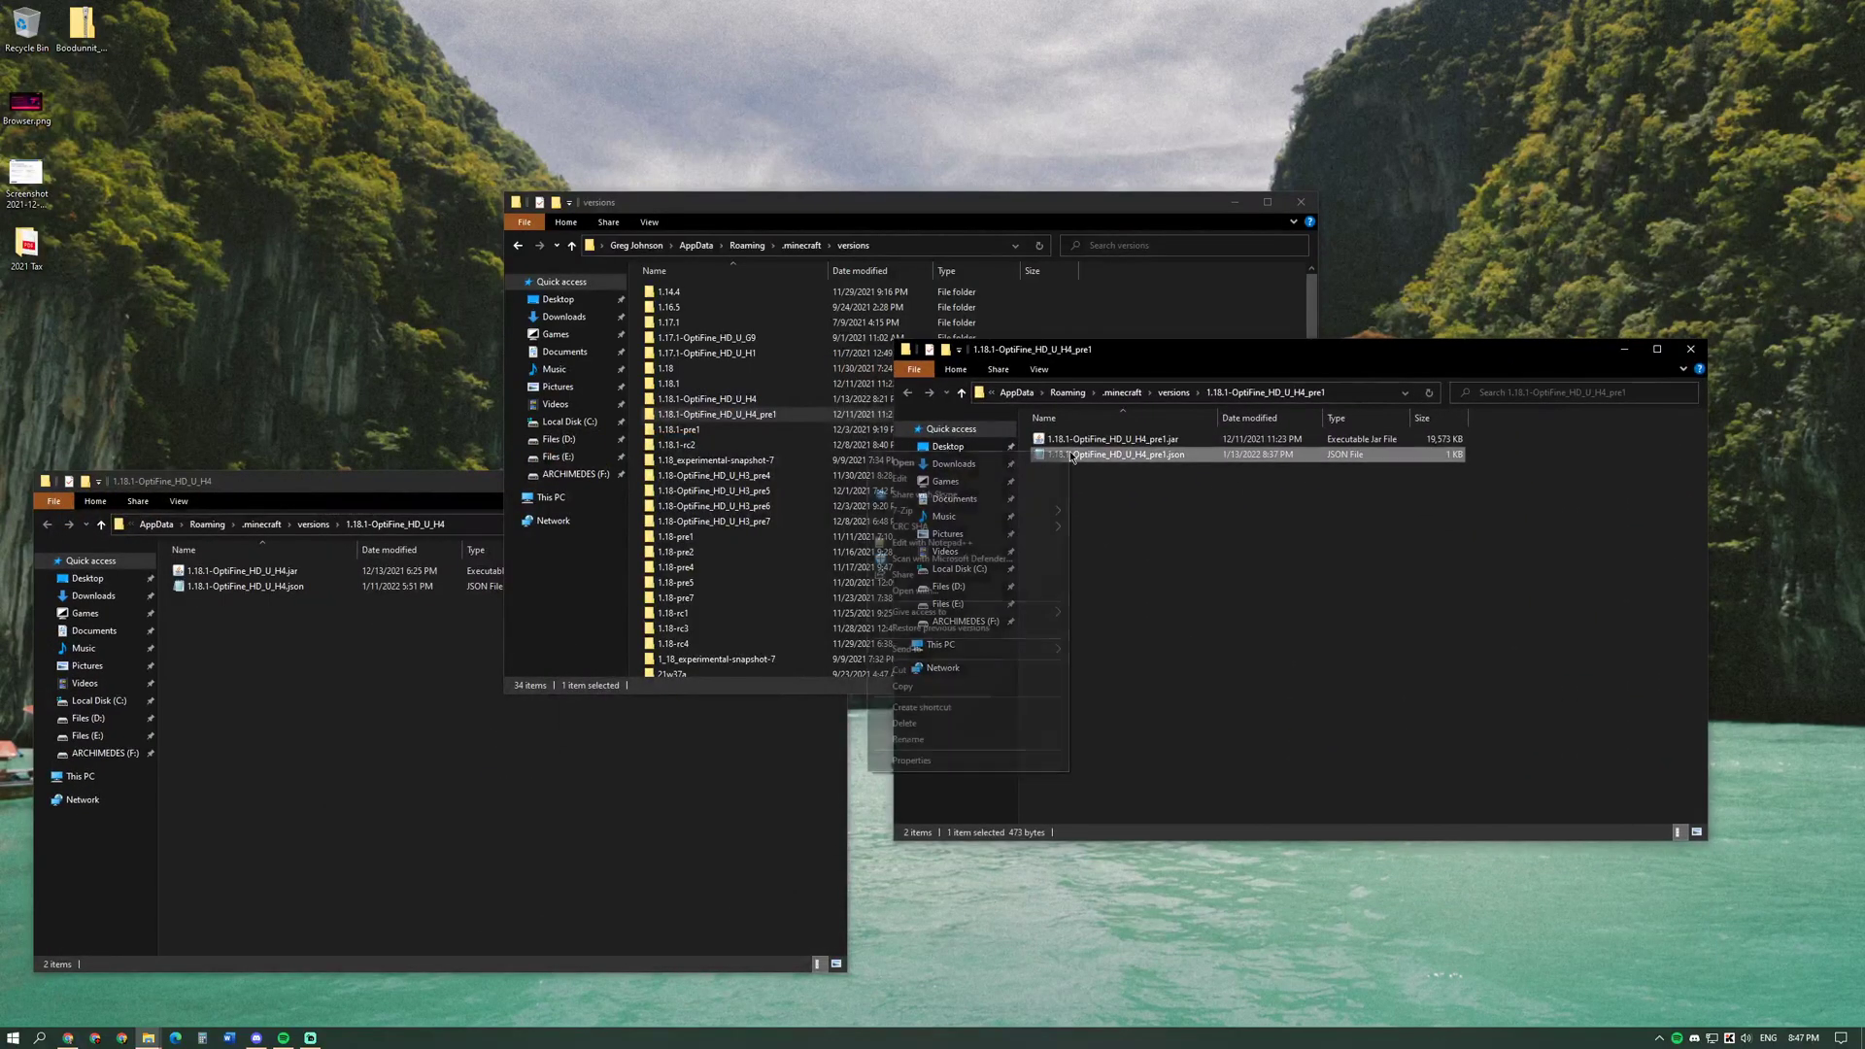
click(1066, 581)
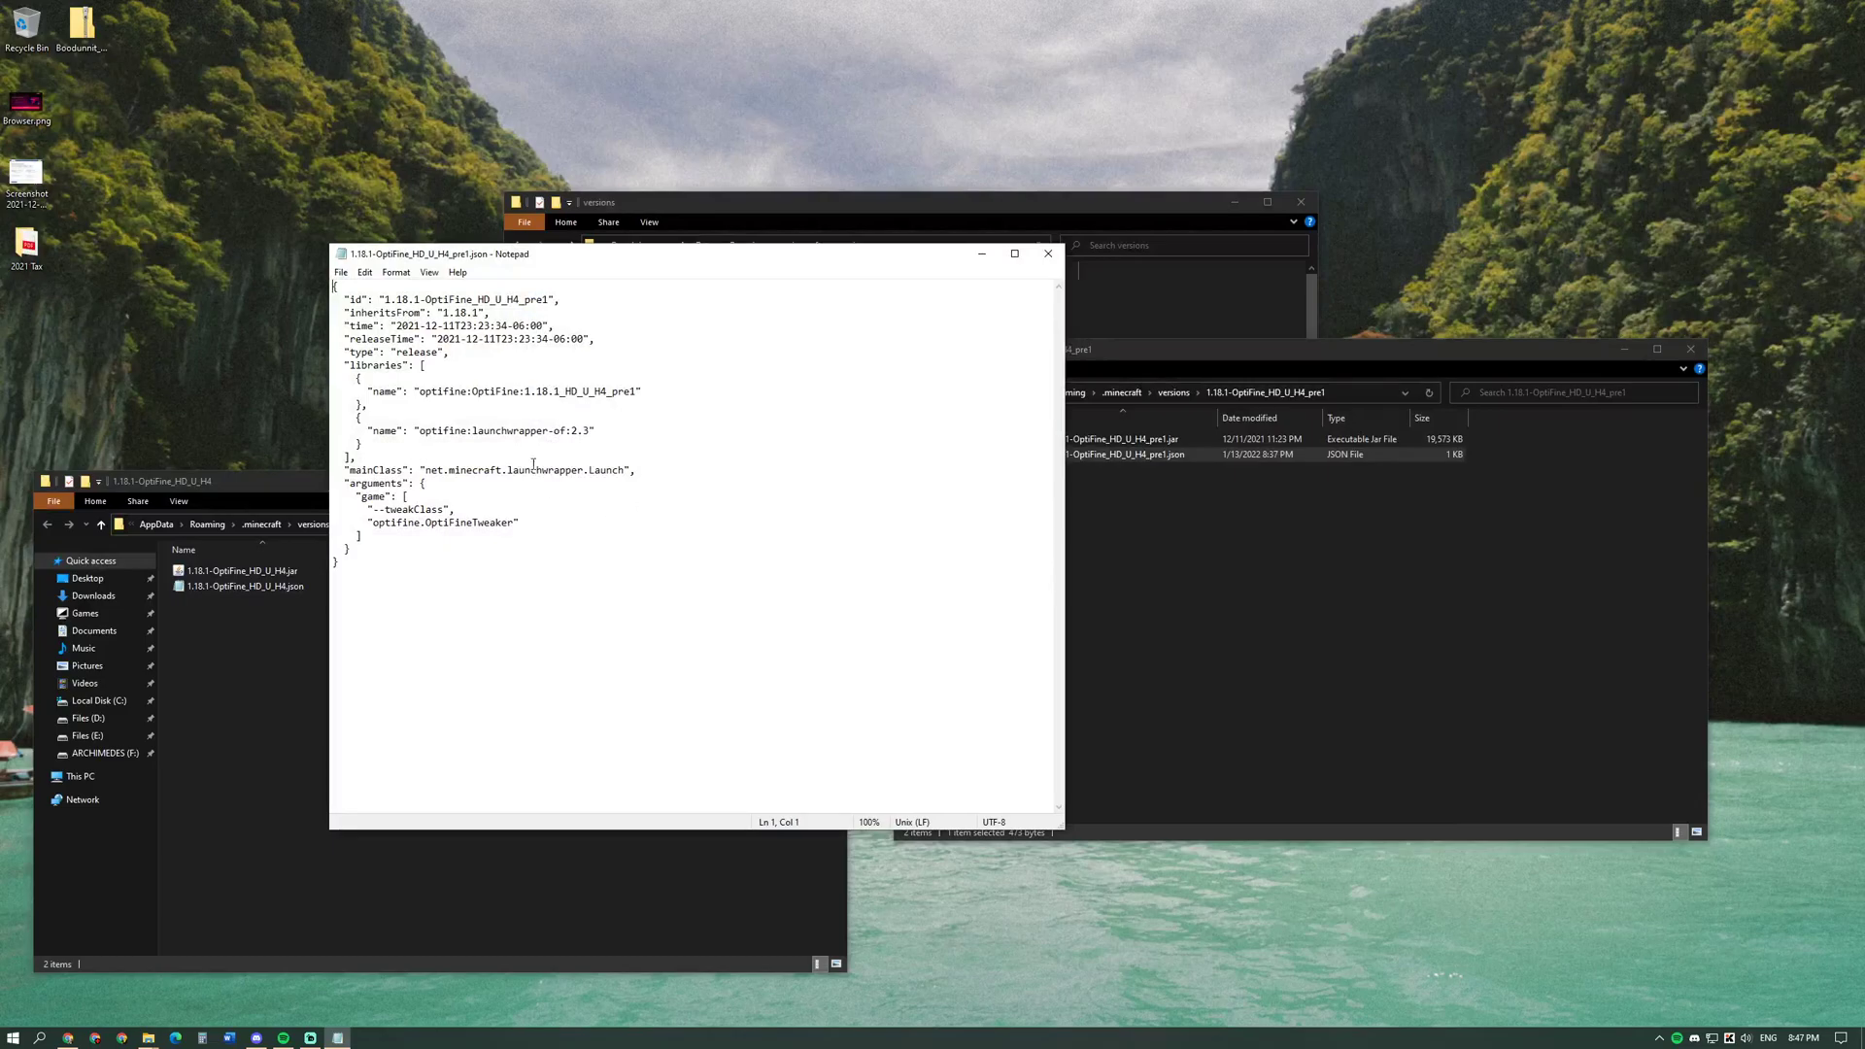
click(1048, 254)
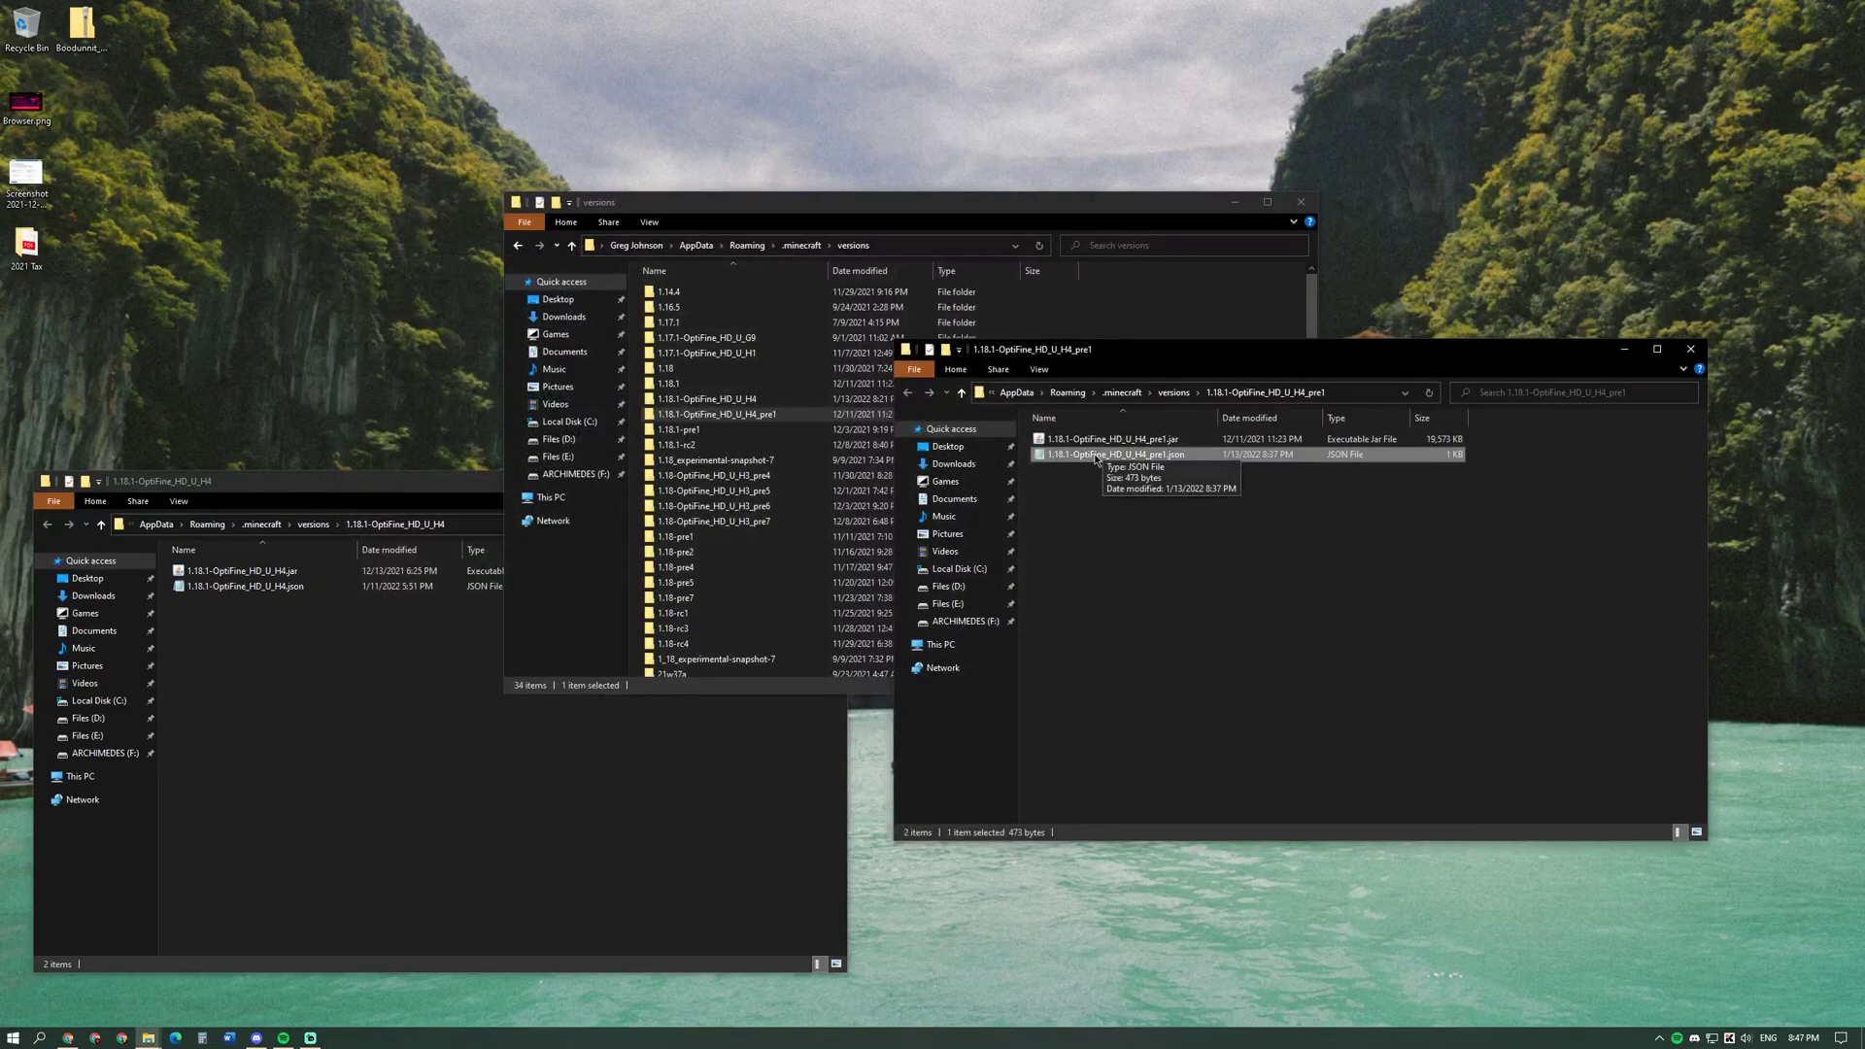
right_click(1095, 456)
click(1006, 487)
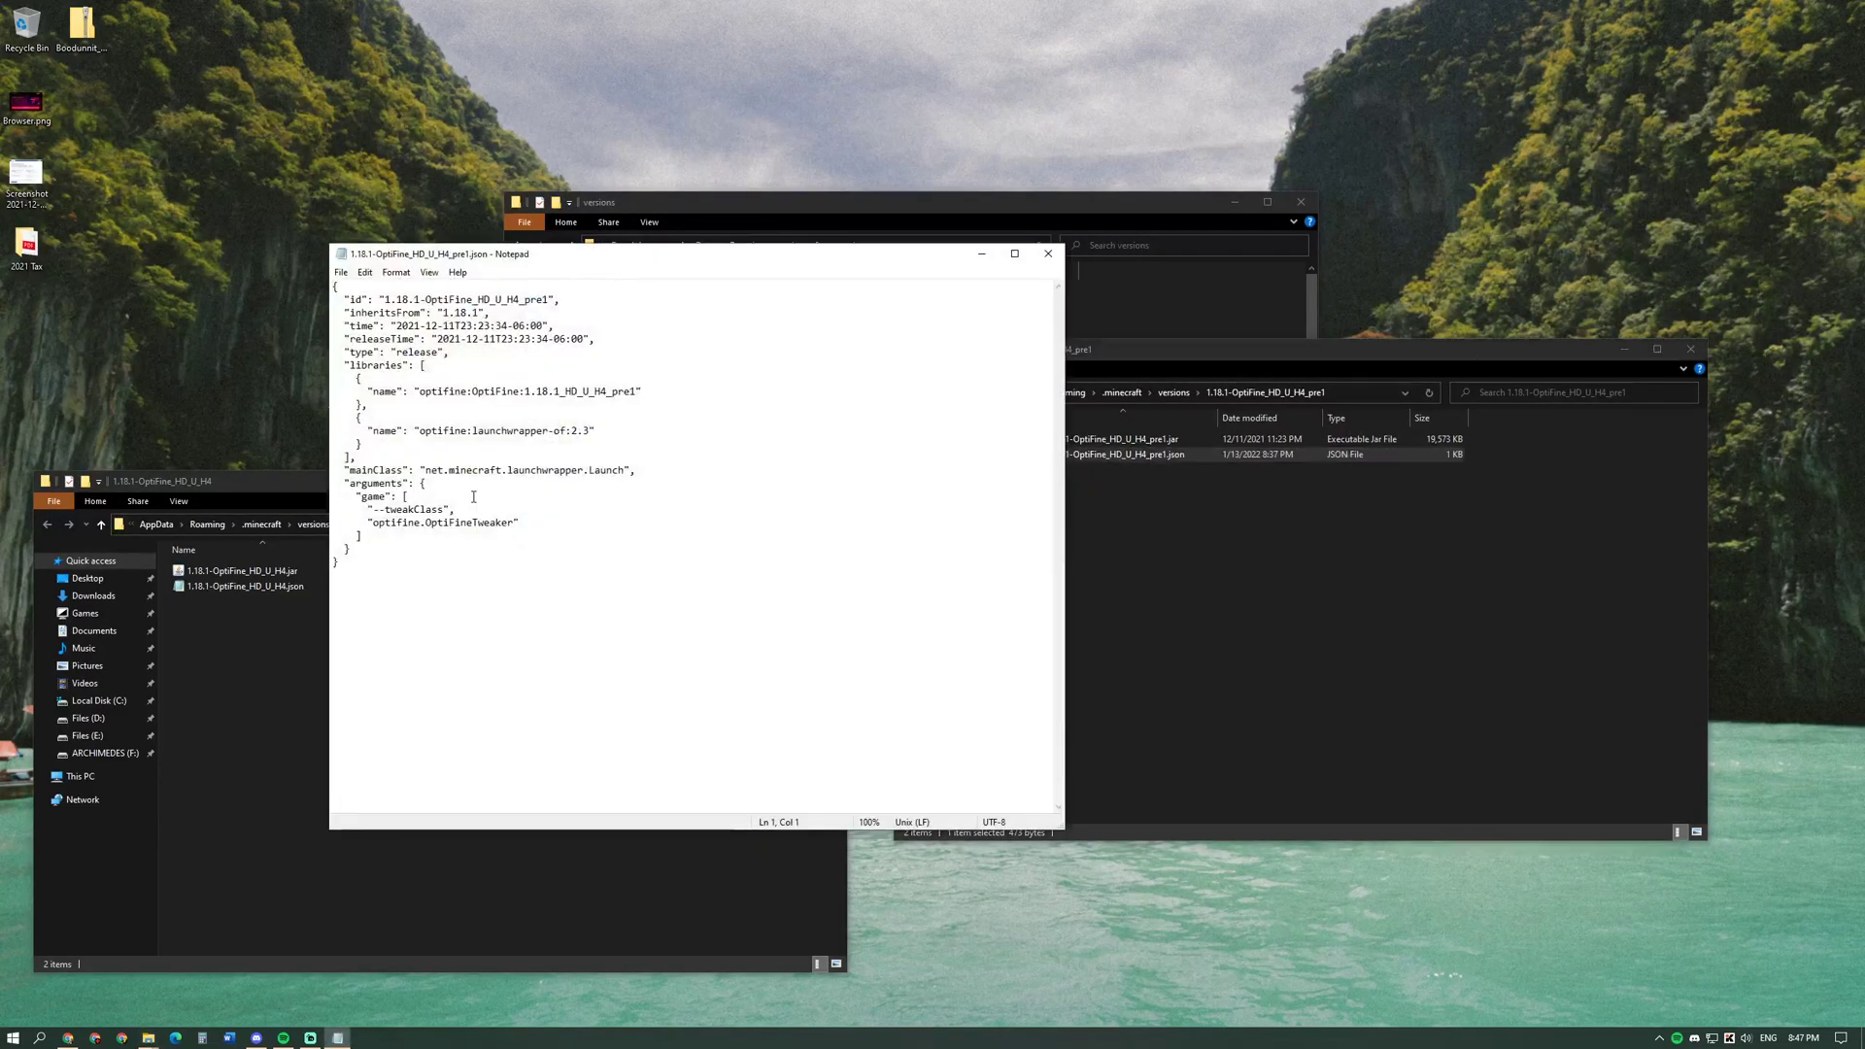
click(1048, 254)
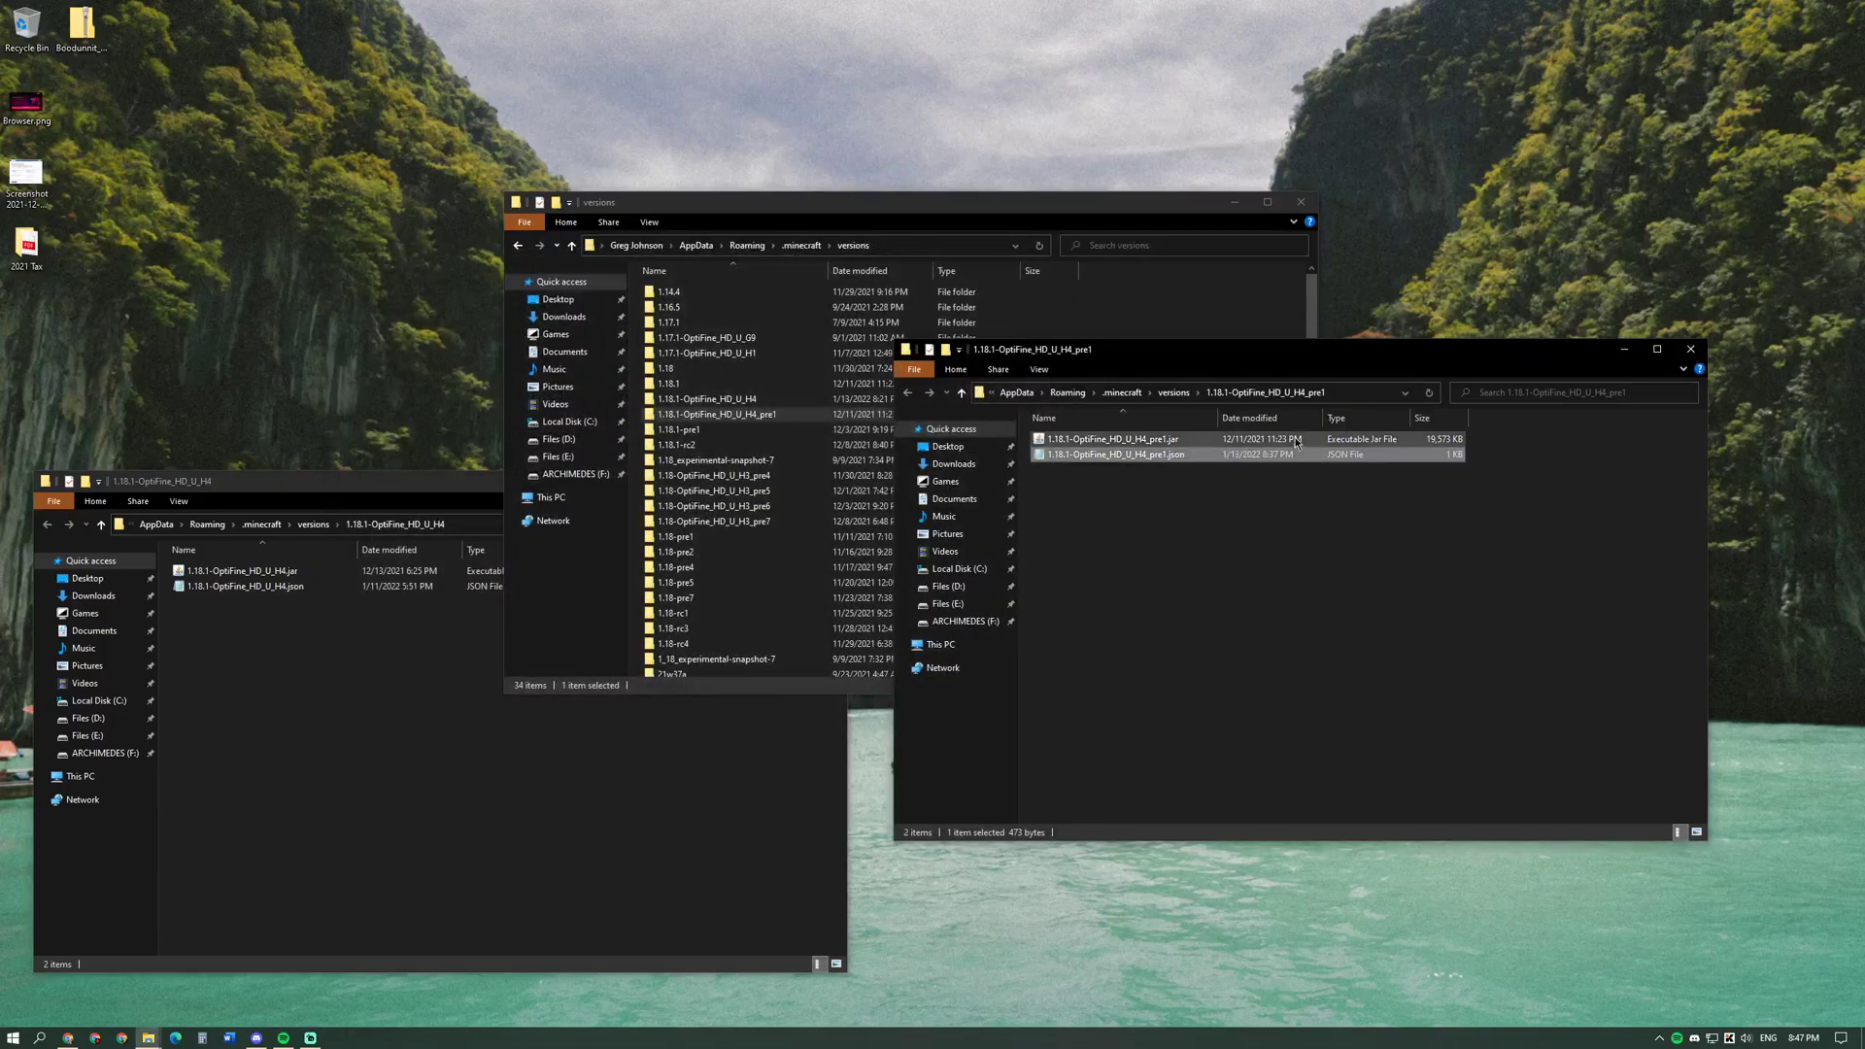
right_click(1141, 455)
click(1368, 516)
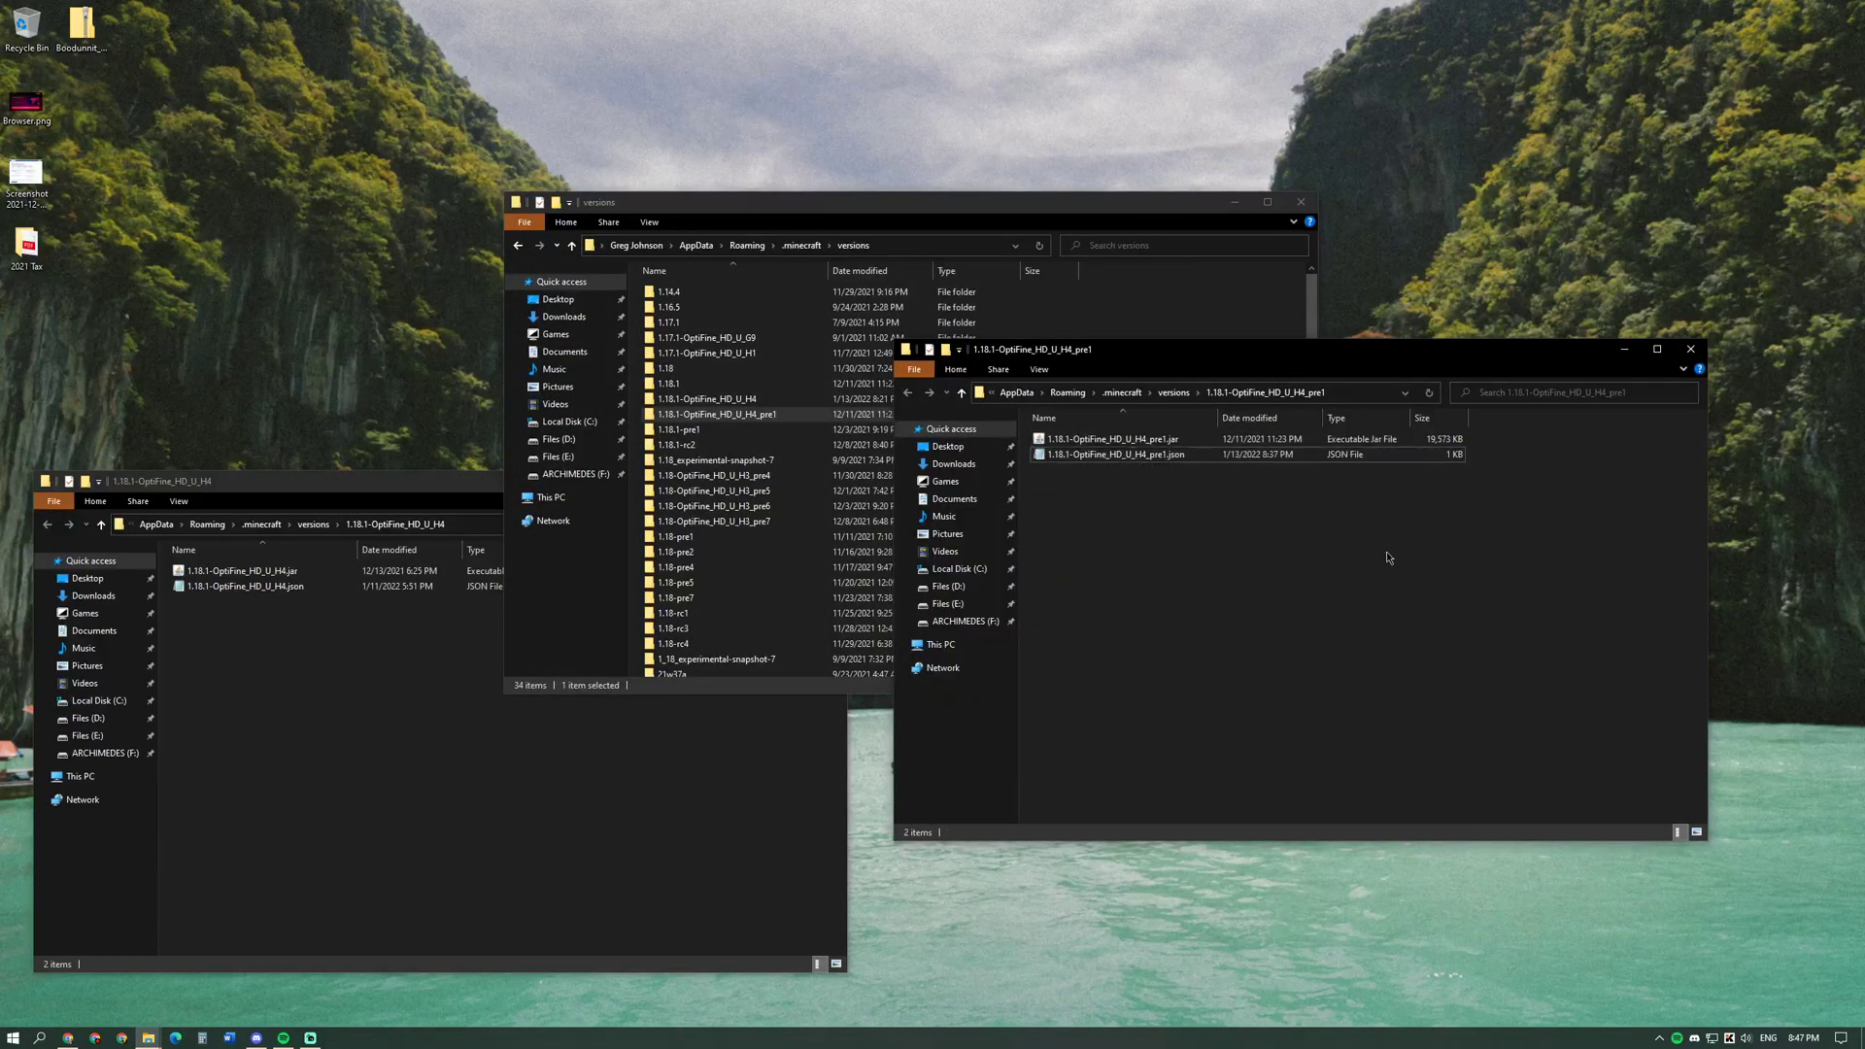
drag(1327, 355, 1377, 387)
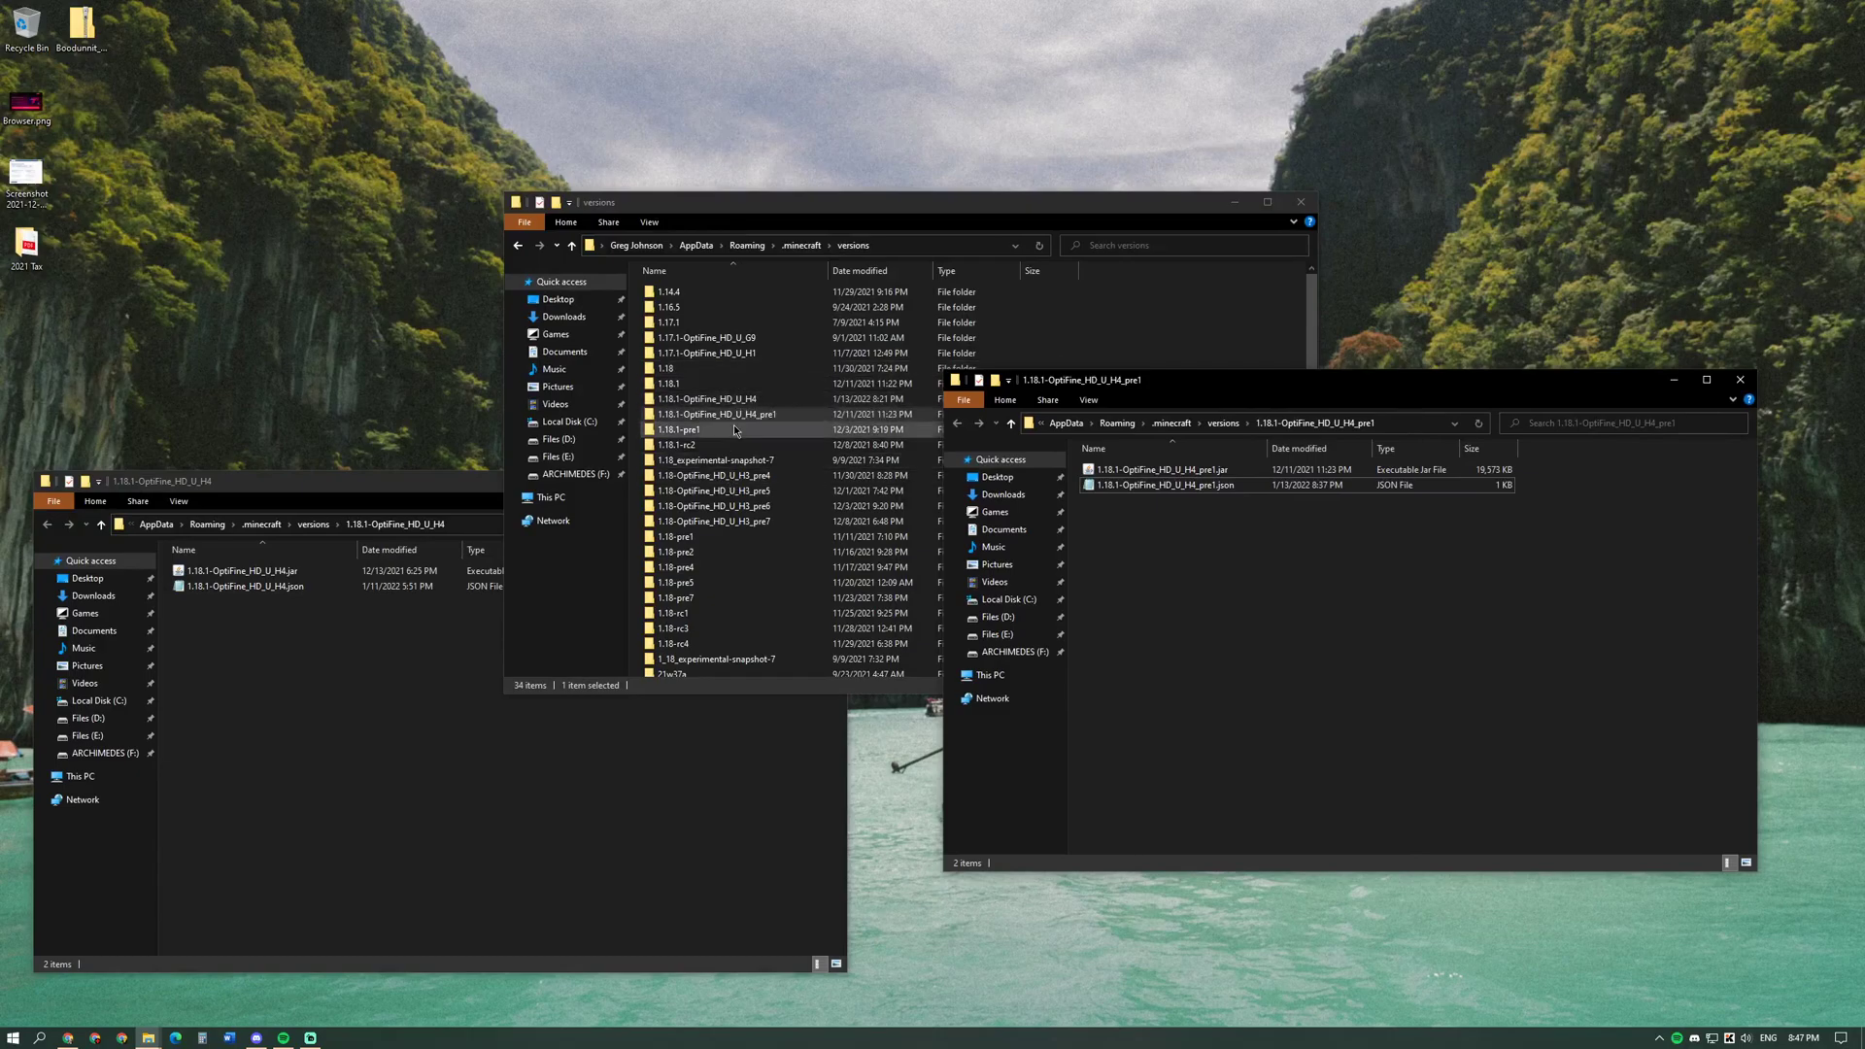
Reposition the H4 folder window back to the lower left of the screen.
click(485, 583)
drag(336, 491, 642, 429)
drag(476, 425, 746, 89)
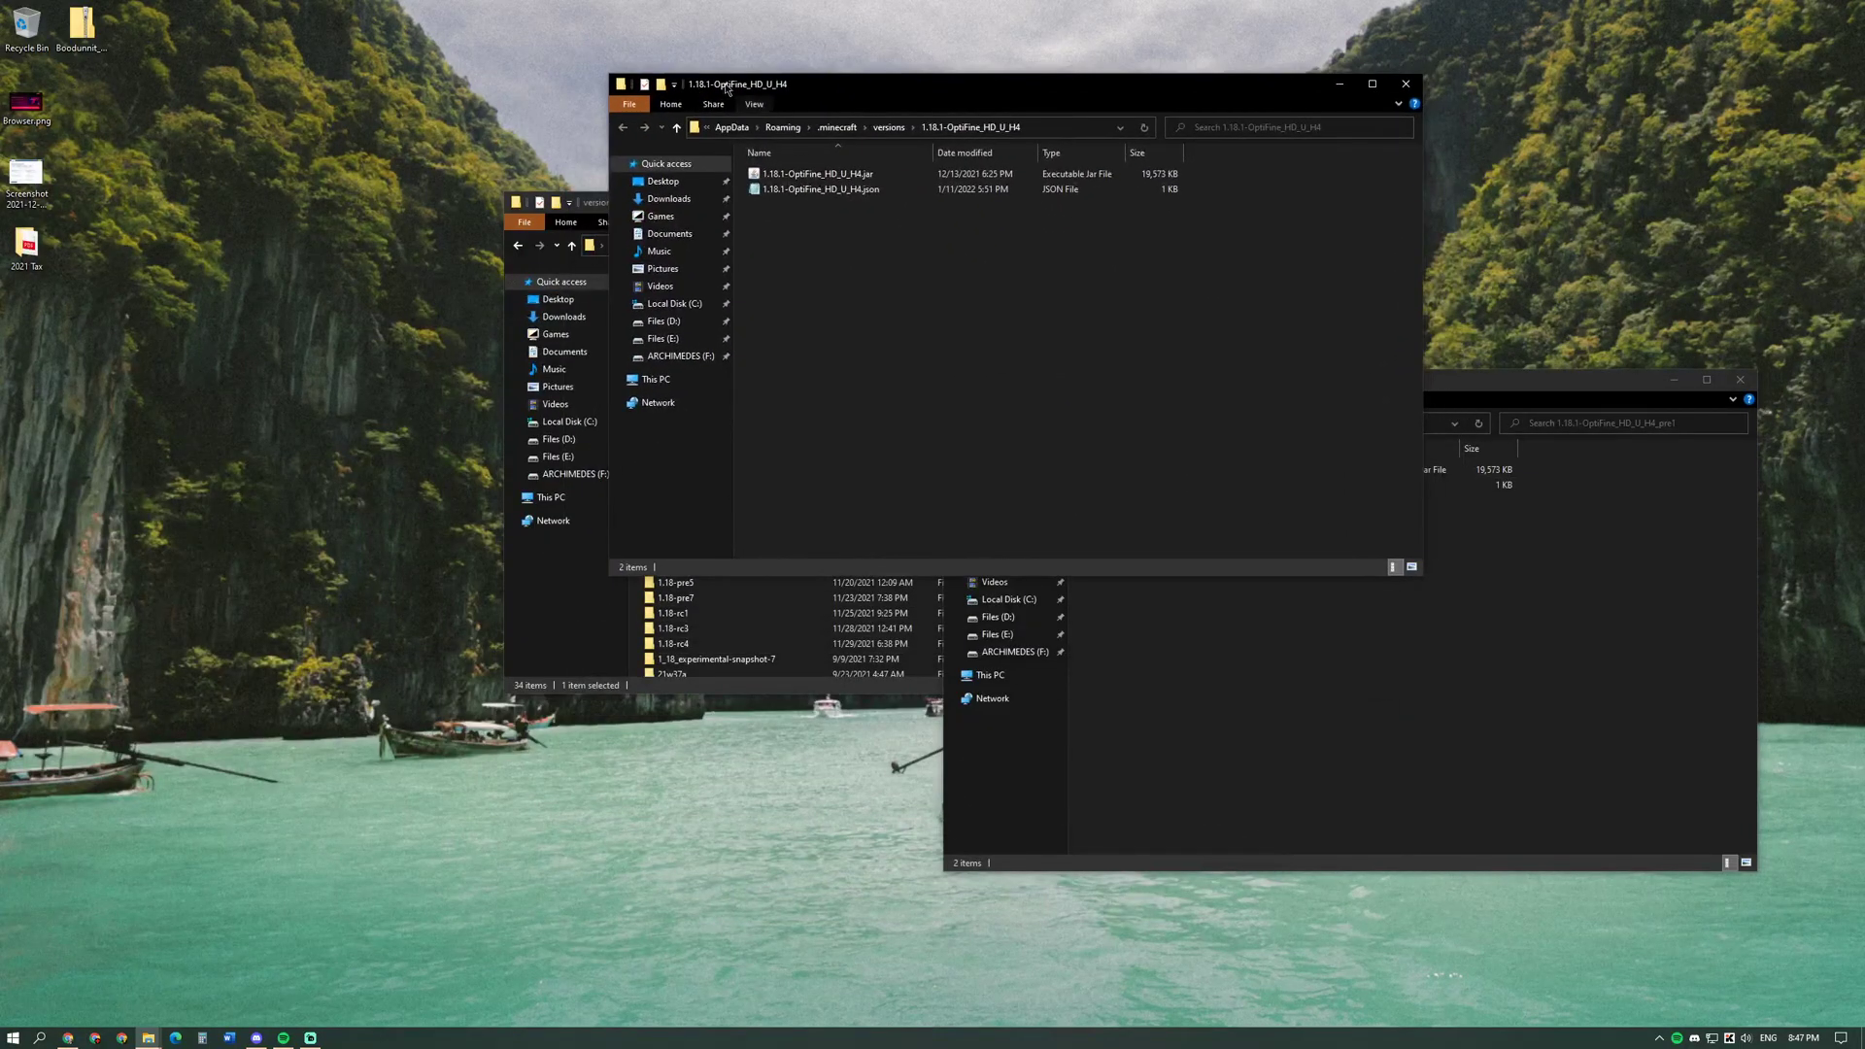
drag(857, 88, 297, 479)
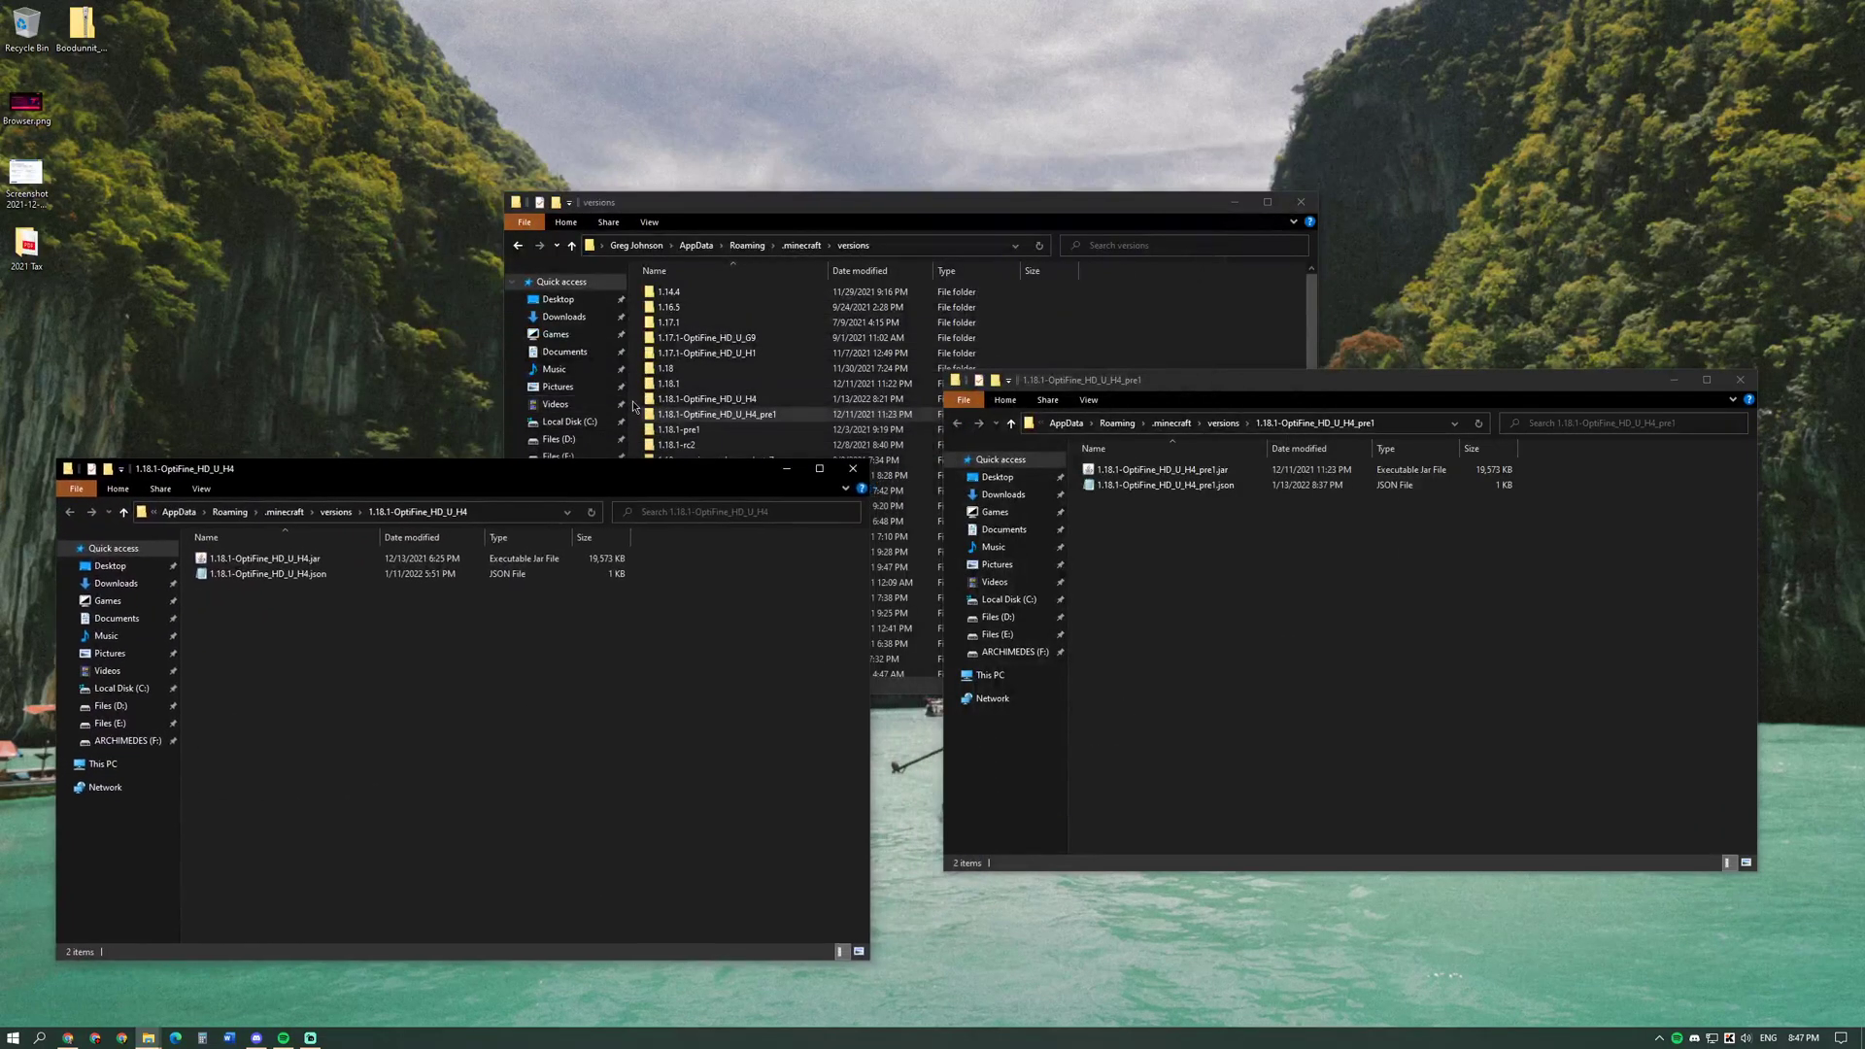
Select the pre1 JSON file and shift the pre1 window slightly down and right.
click(772, 416)
click(1418, 541)
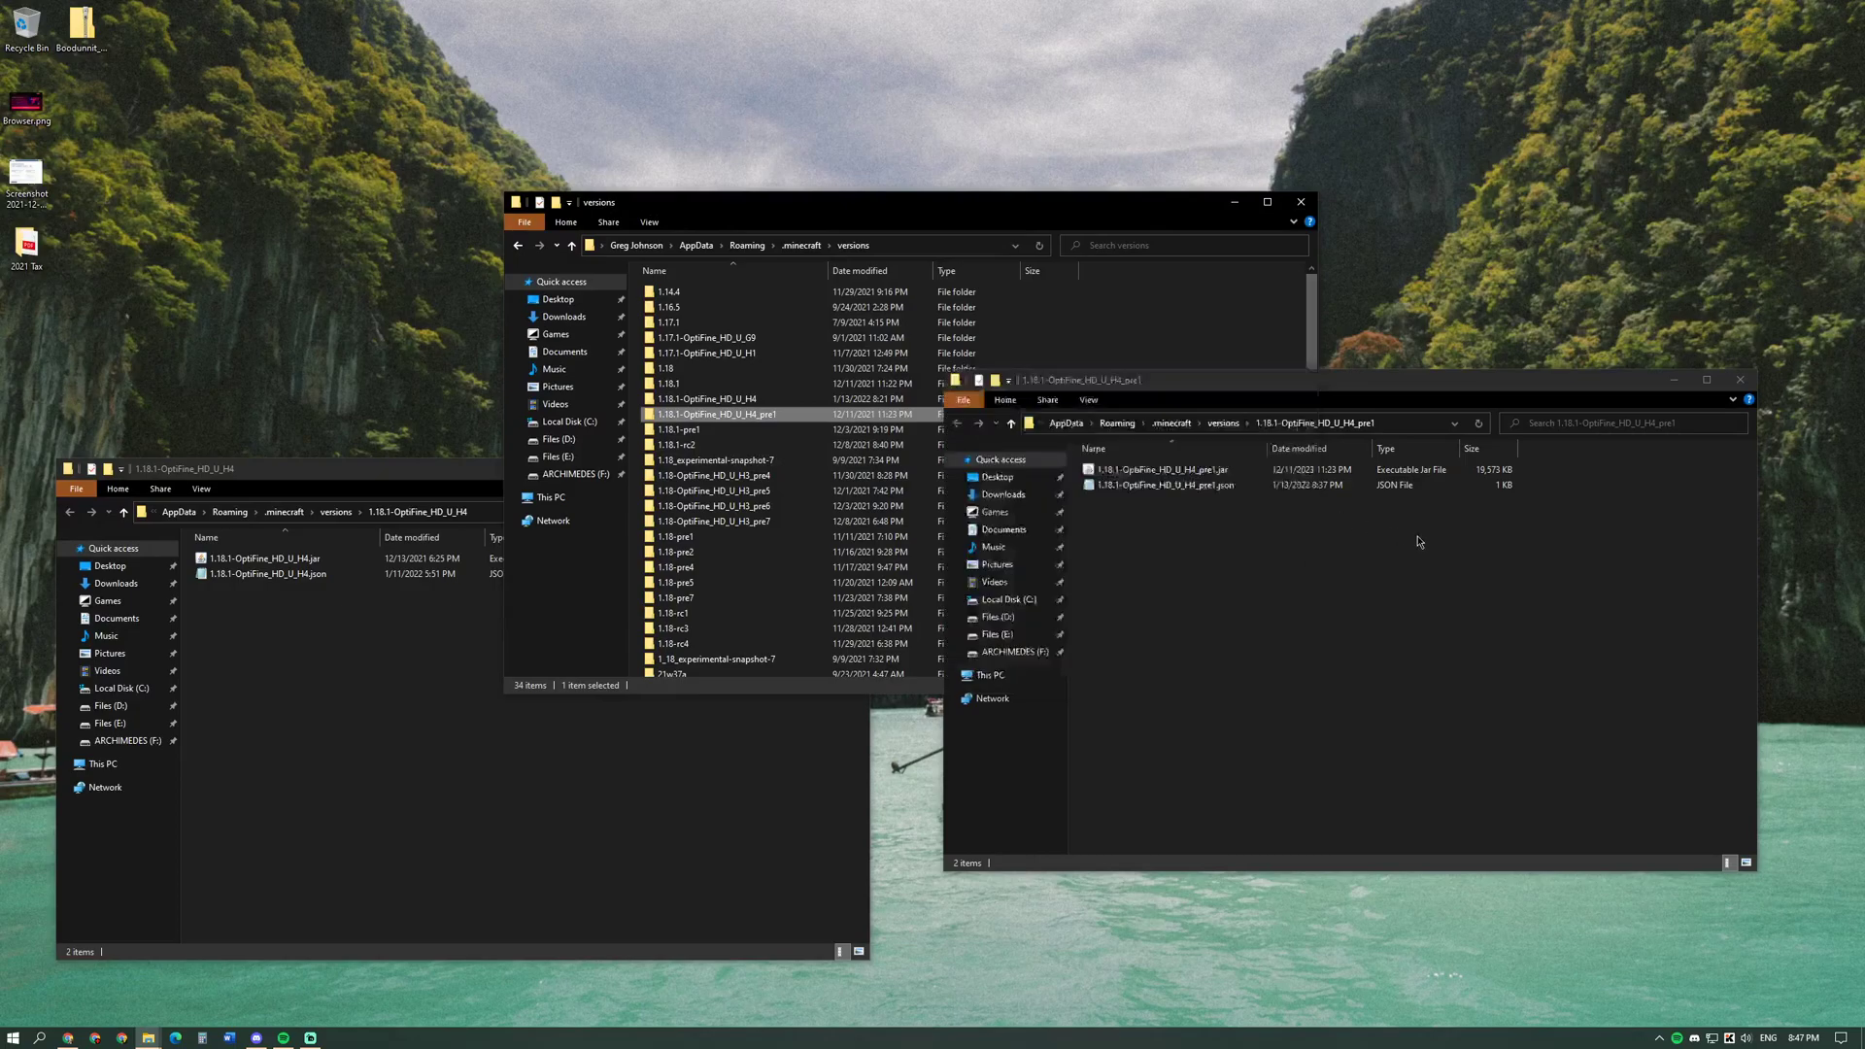
click(1196, 484)
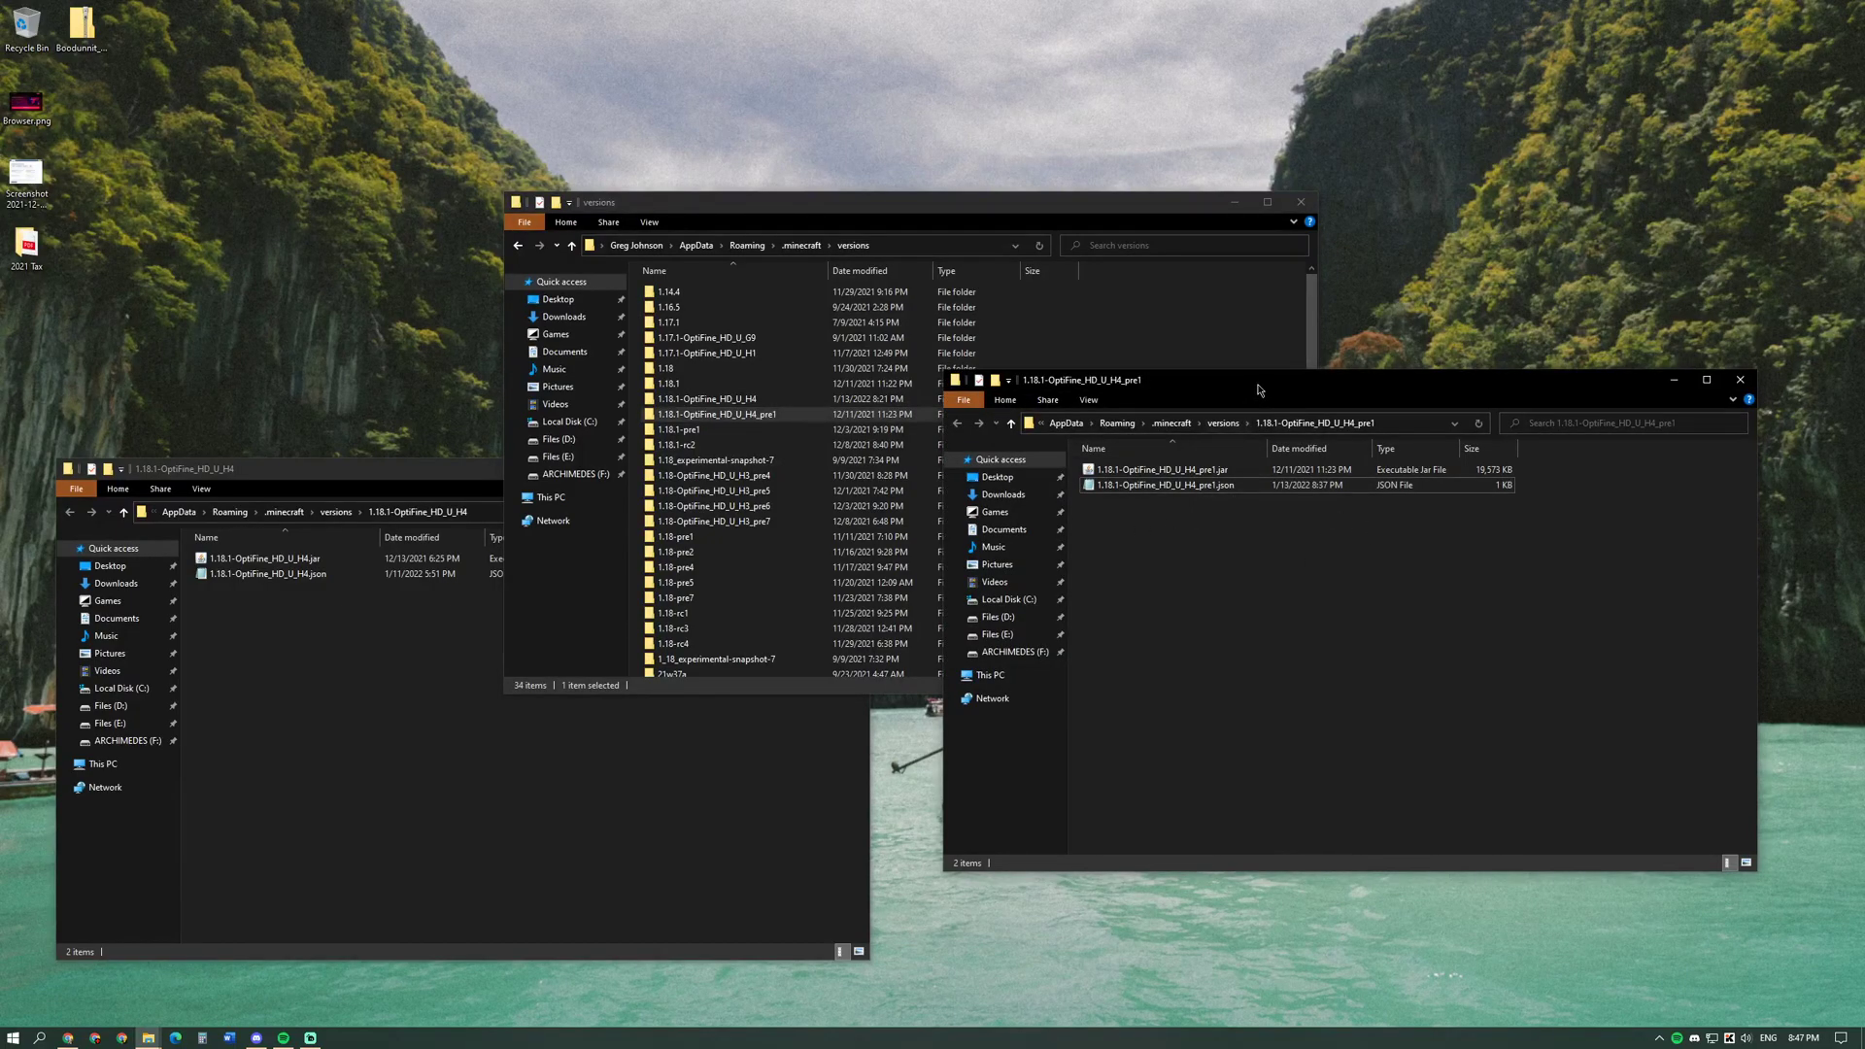
drag(1260, 385, 1290, 429)
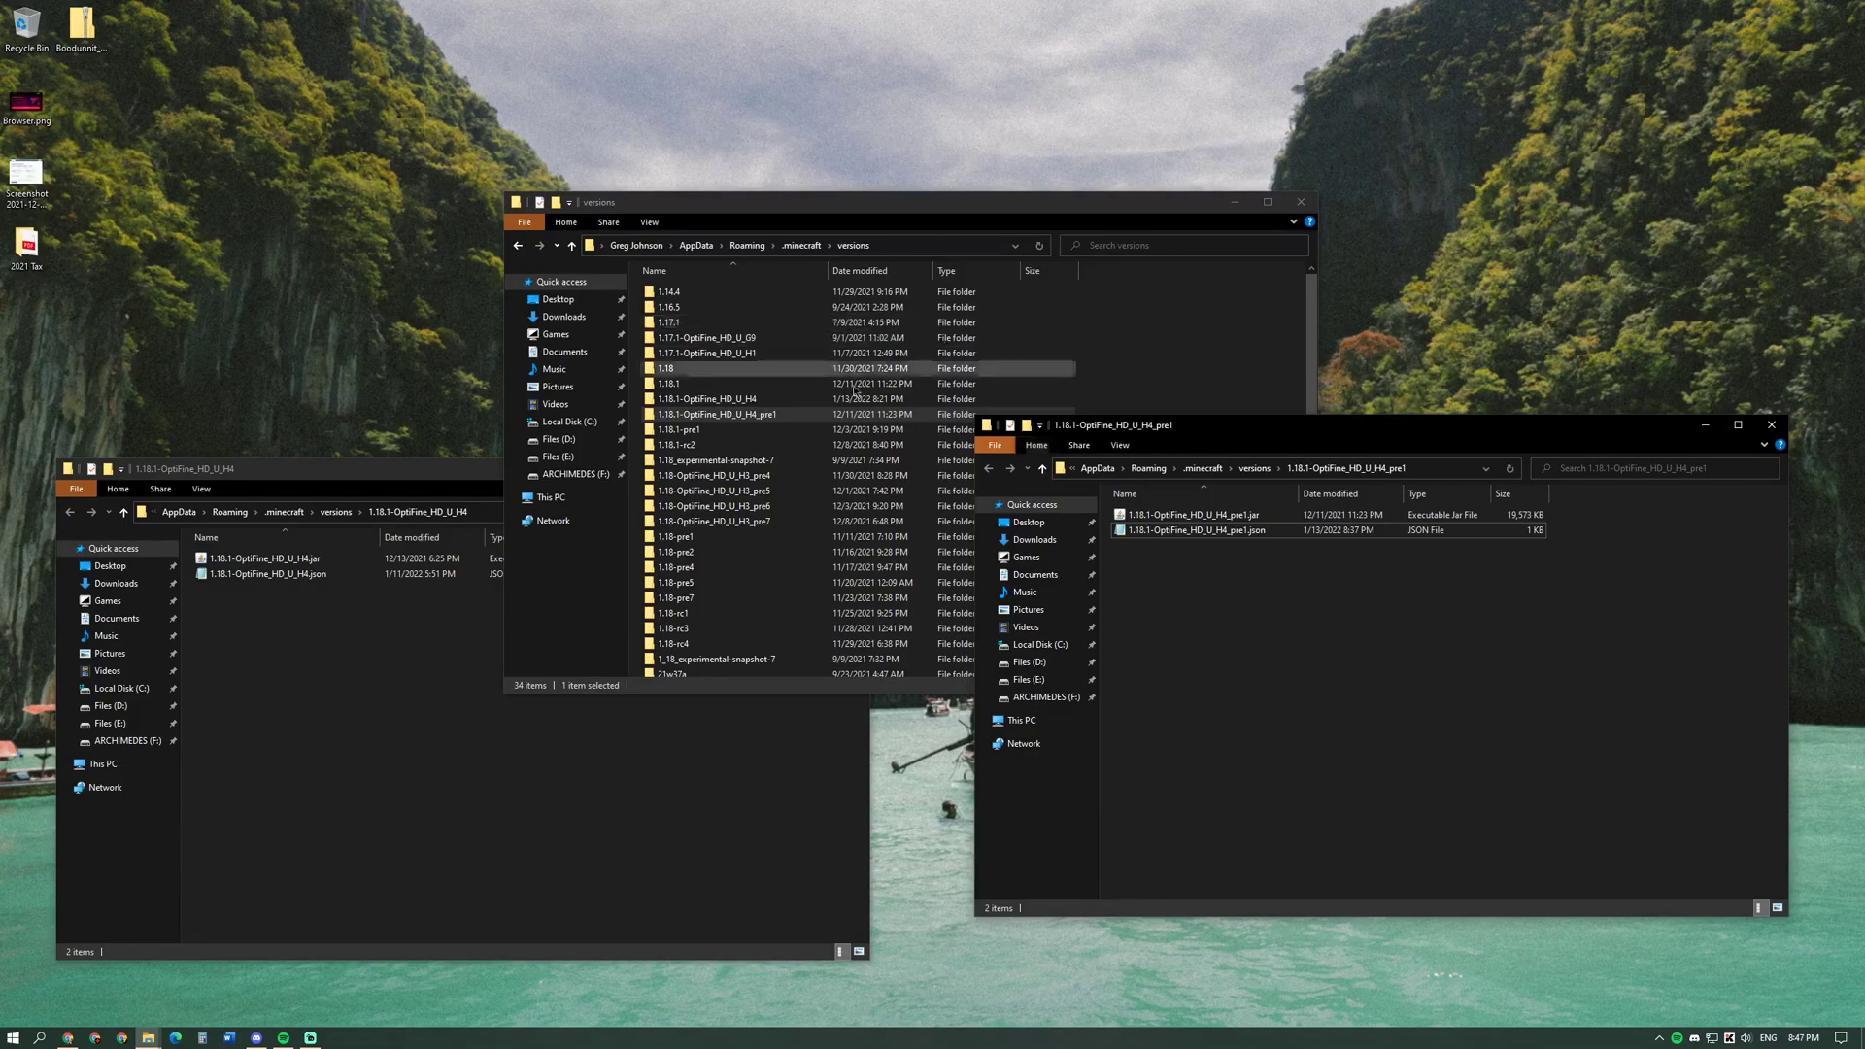
click(866, 265)
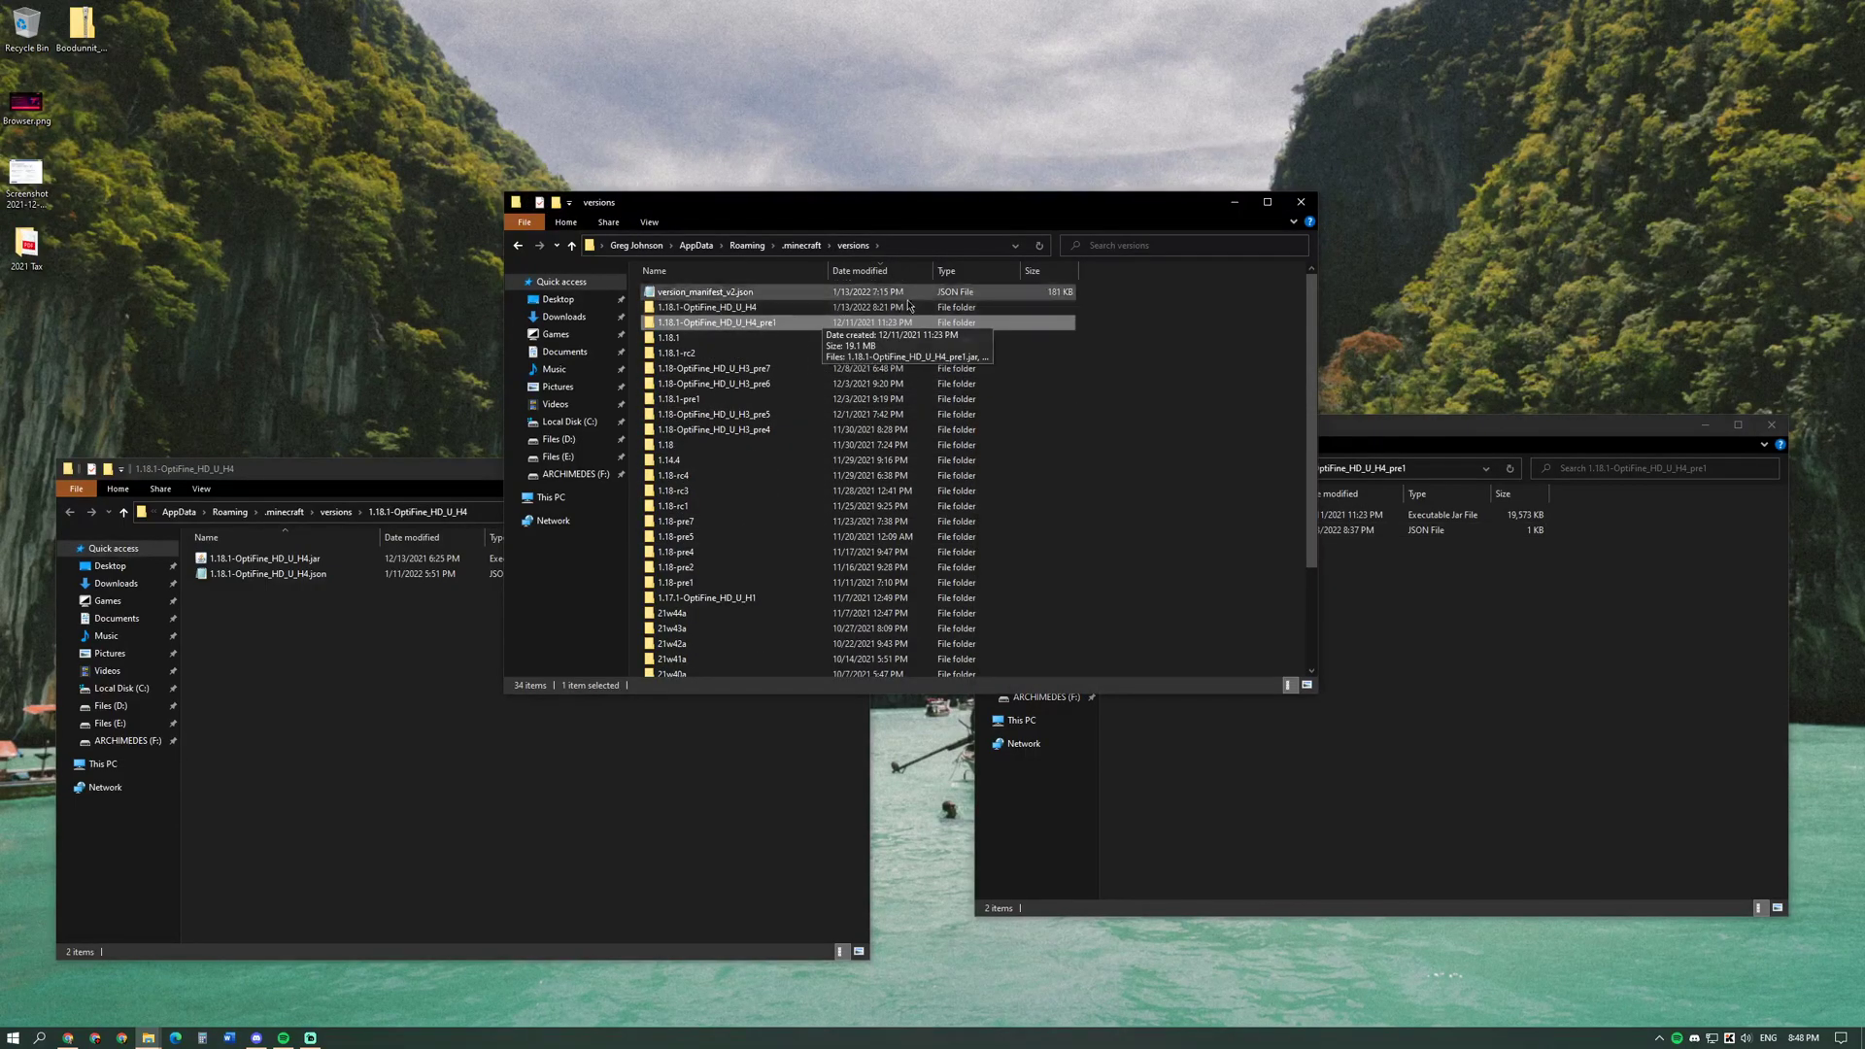
click(793, 275)
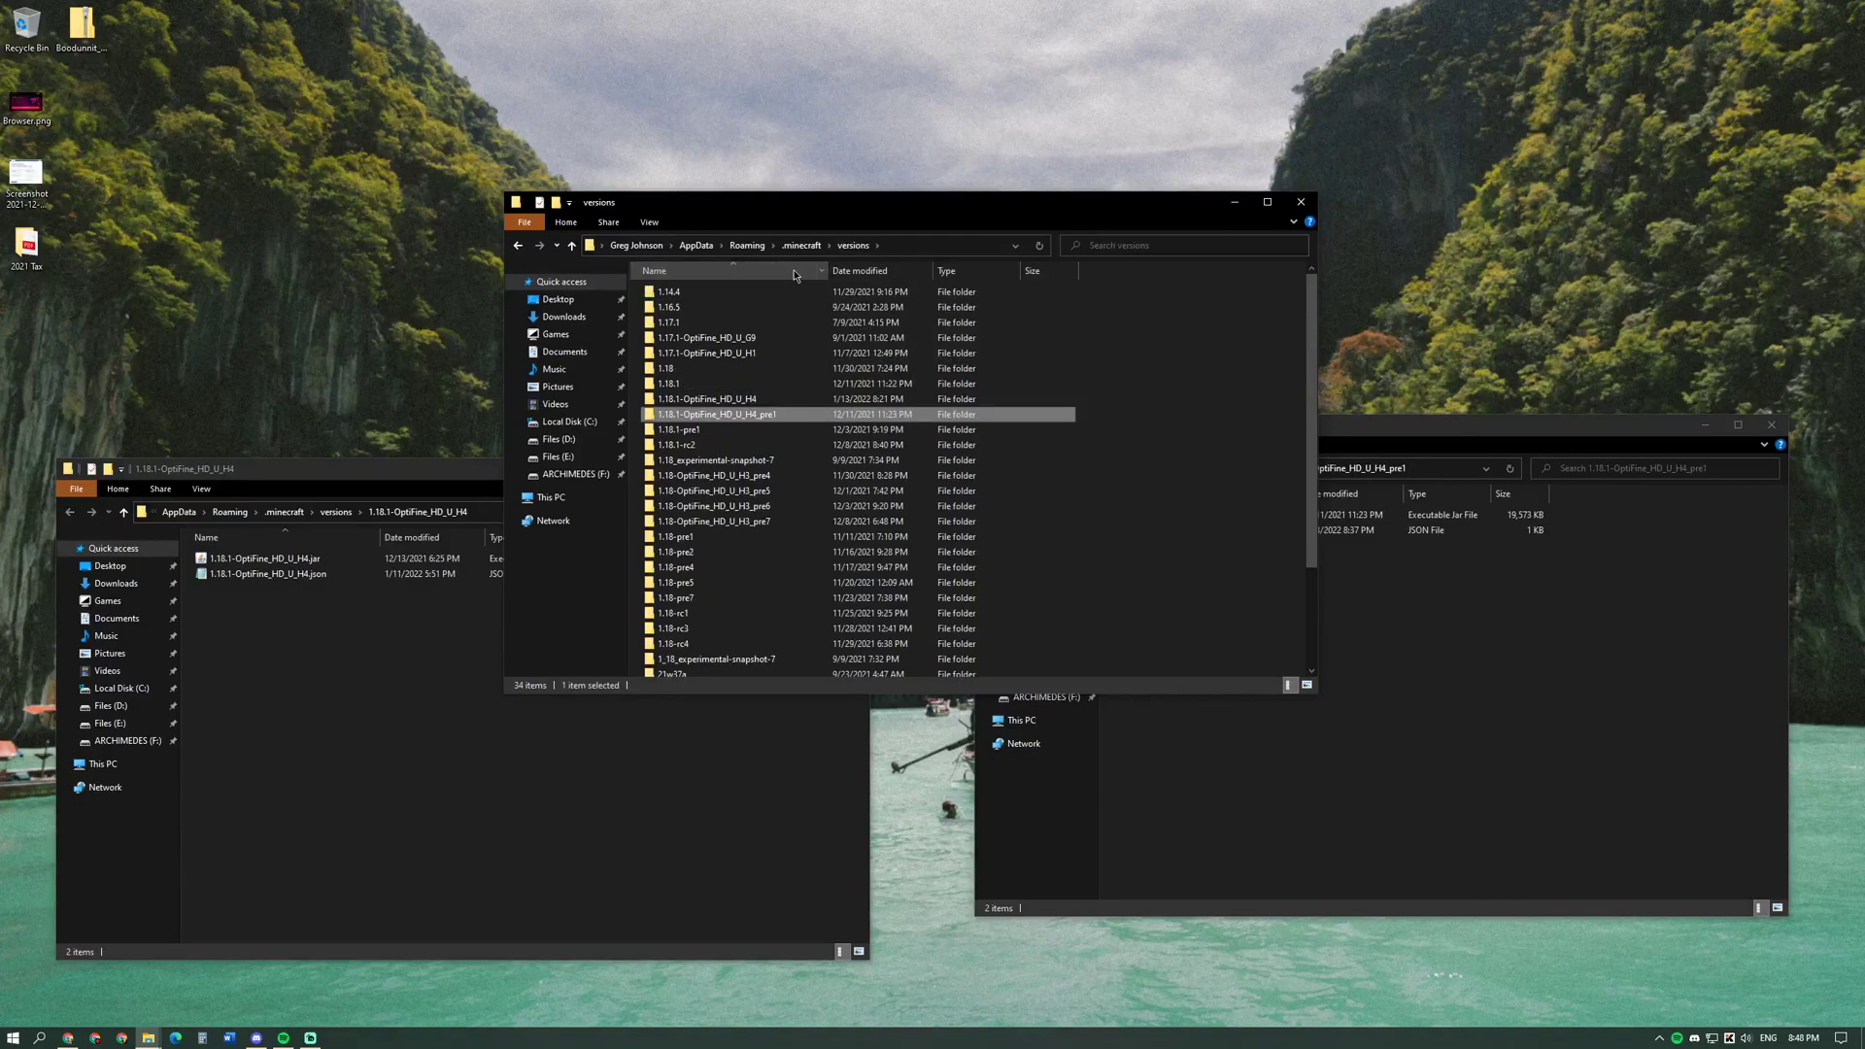
click(1409, 589)
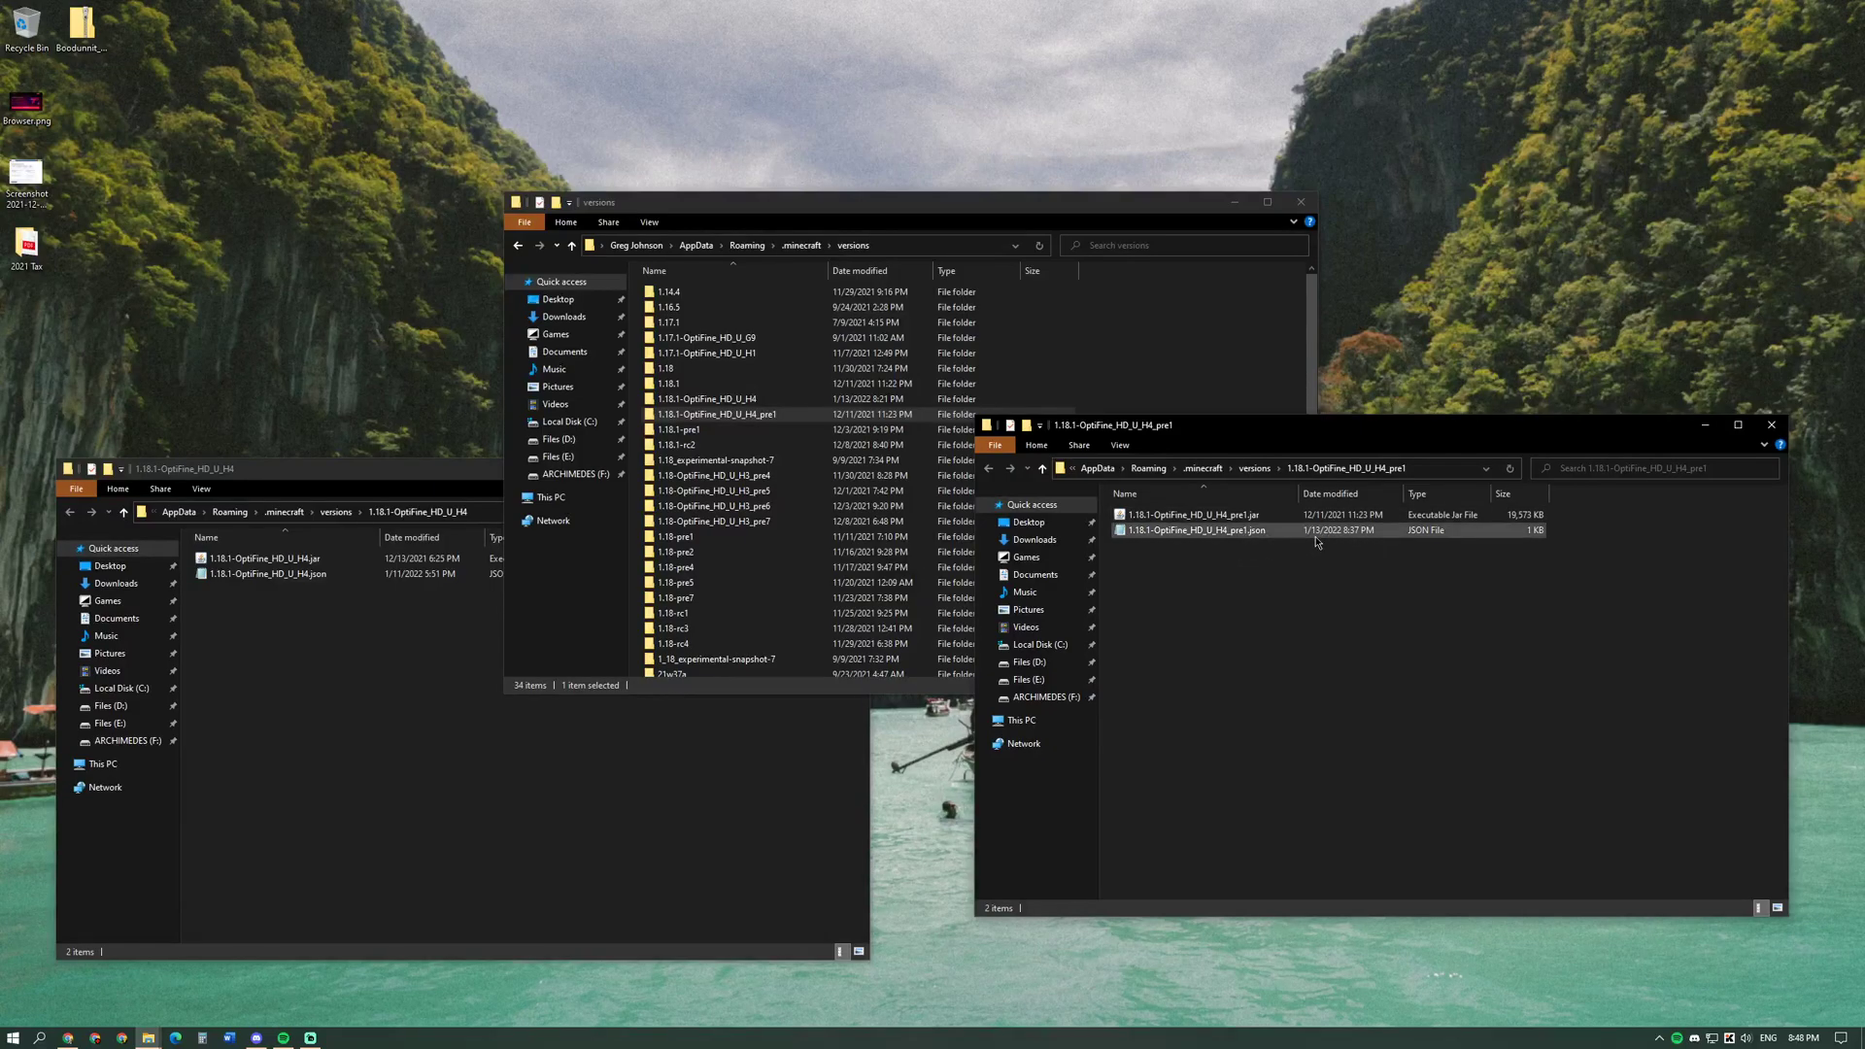
click(1252, 517)
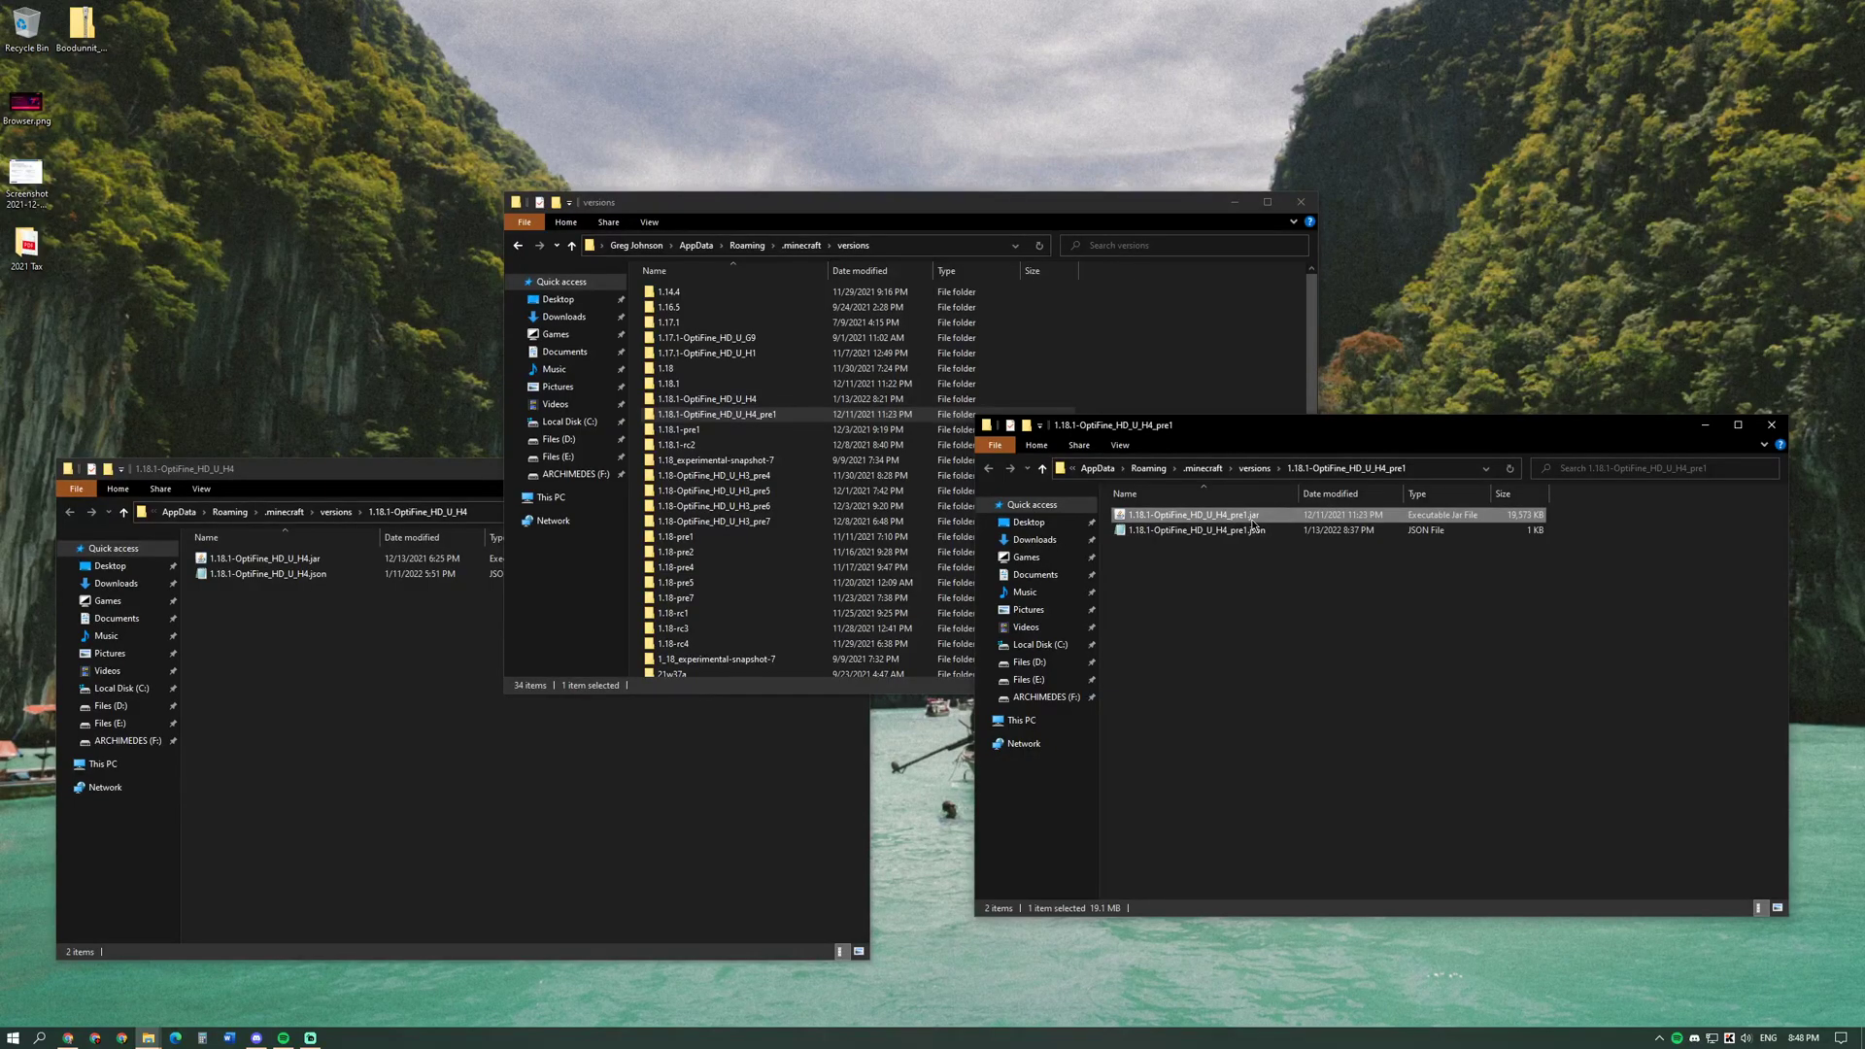
click(1247, 536)
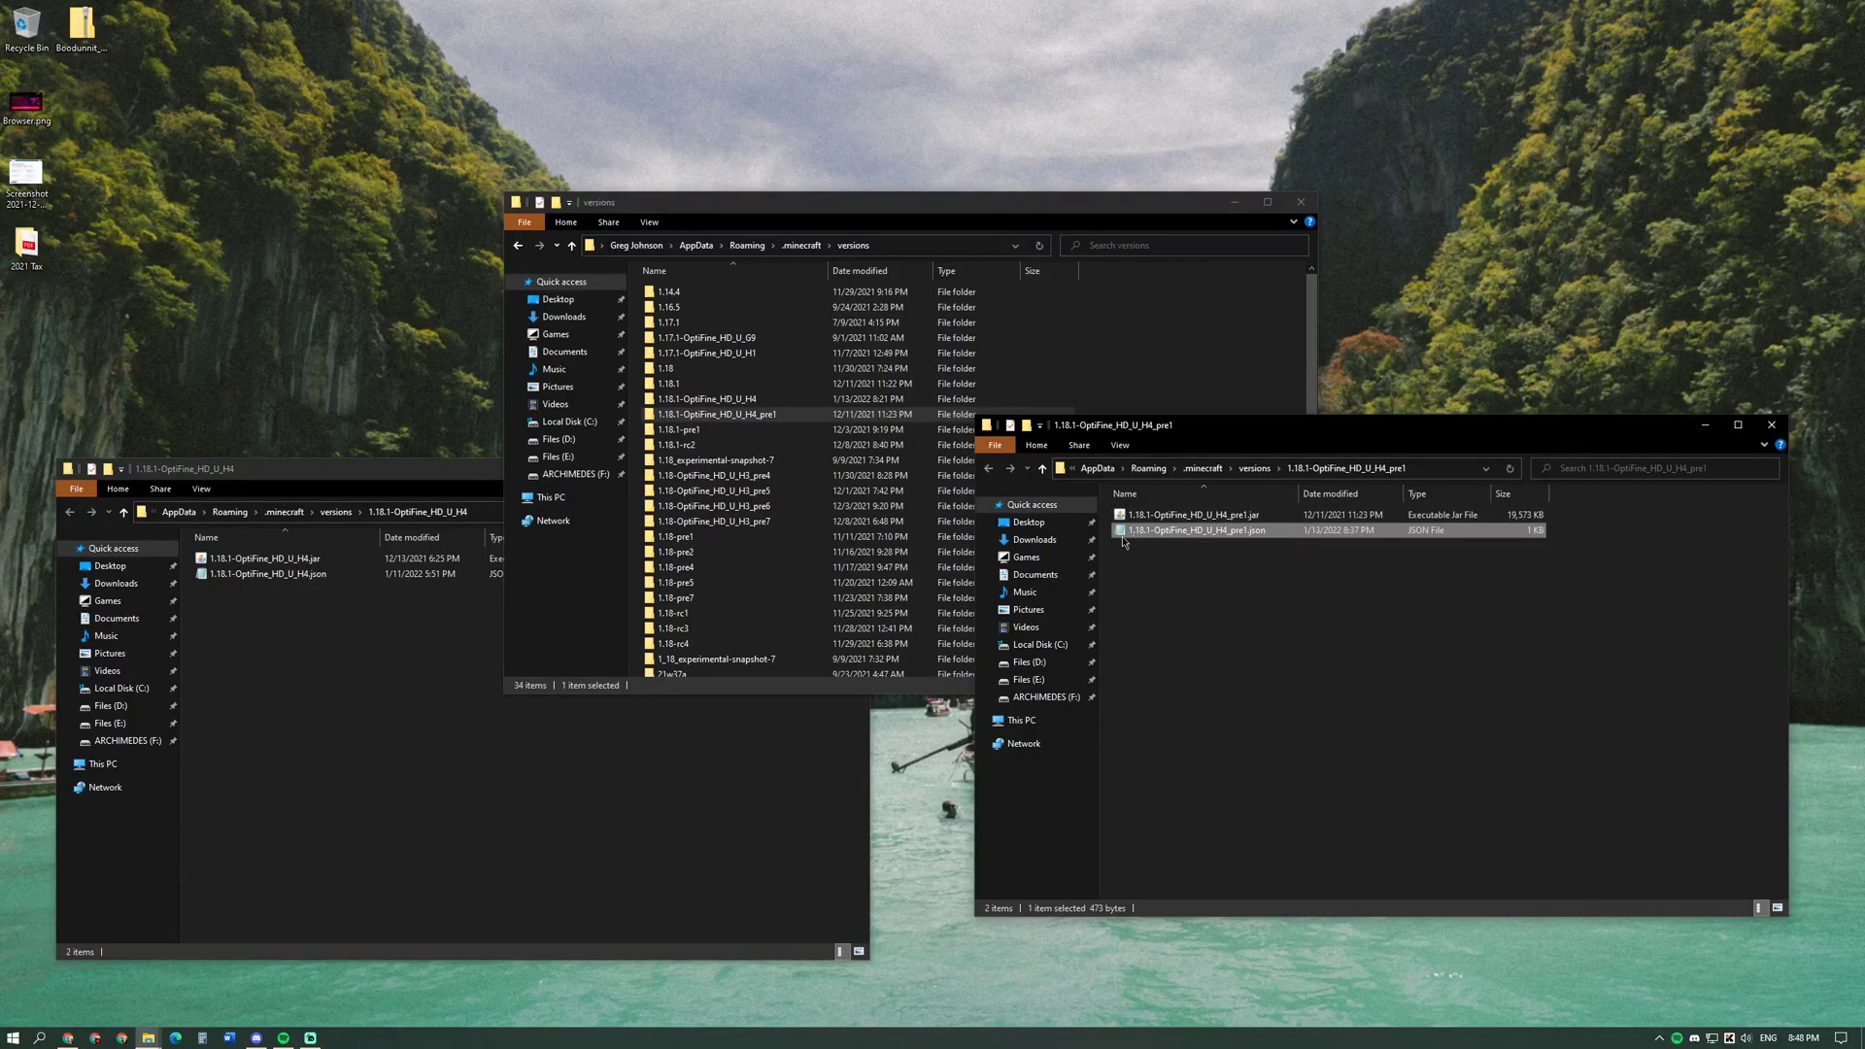
Check the pre1 JSON file's properties, then close them.
right_click(1149, 536)
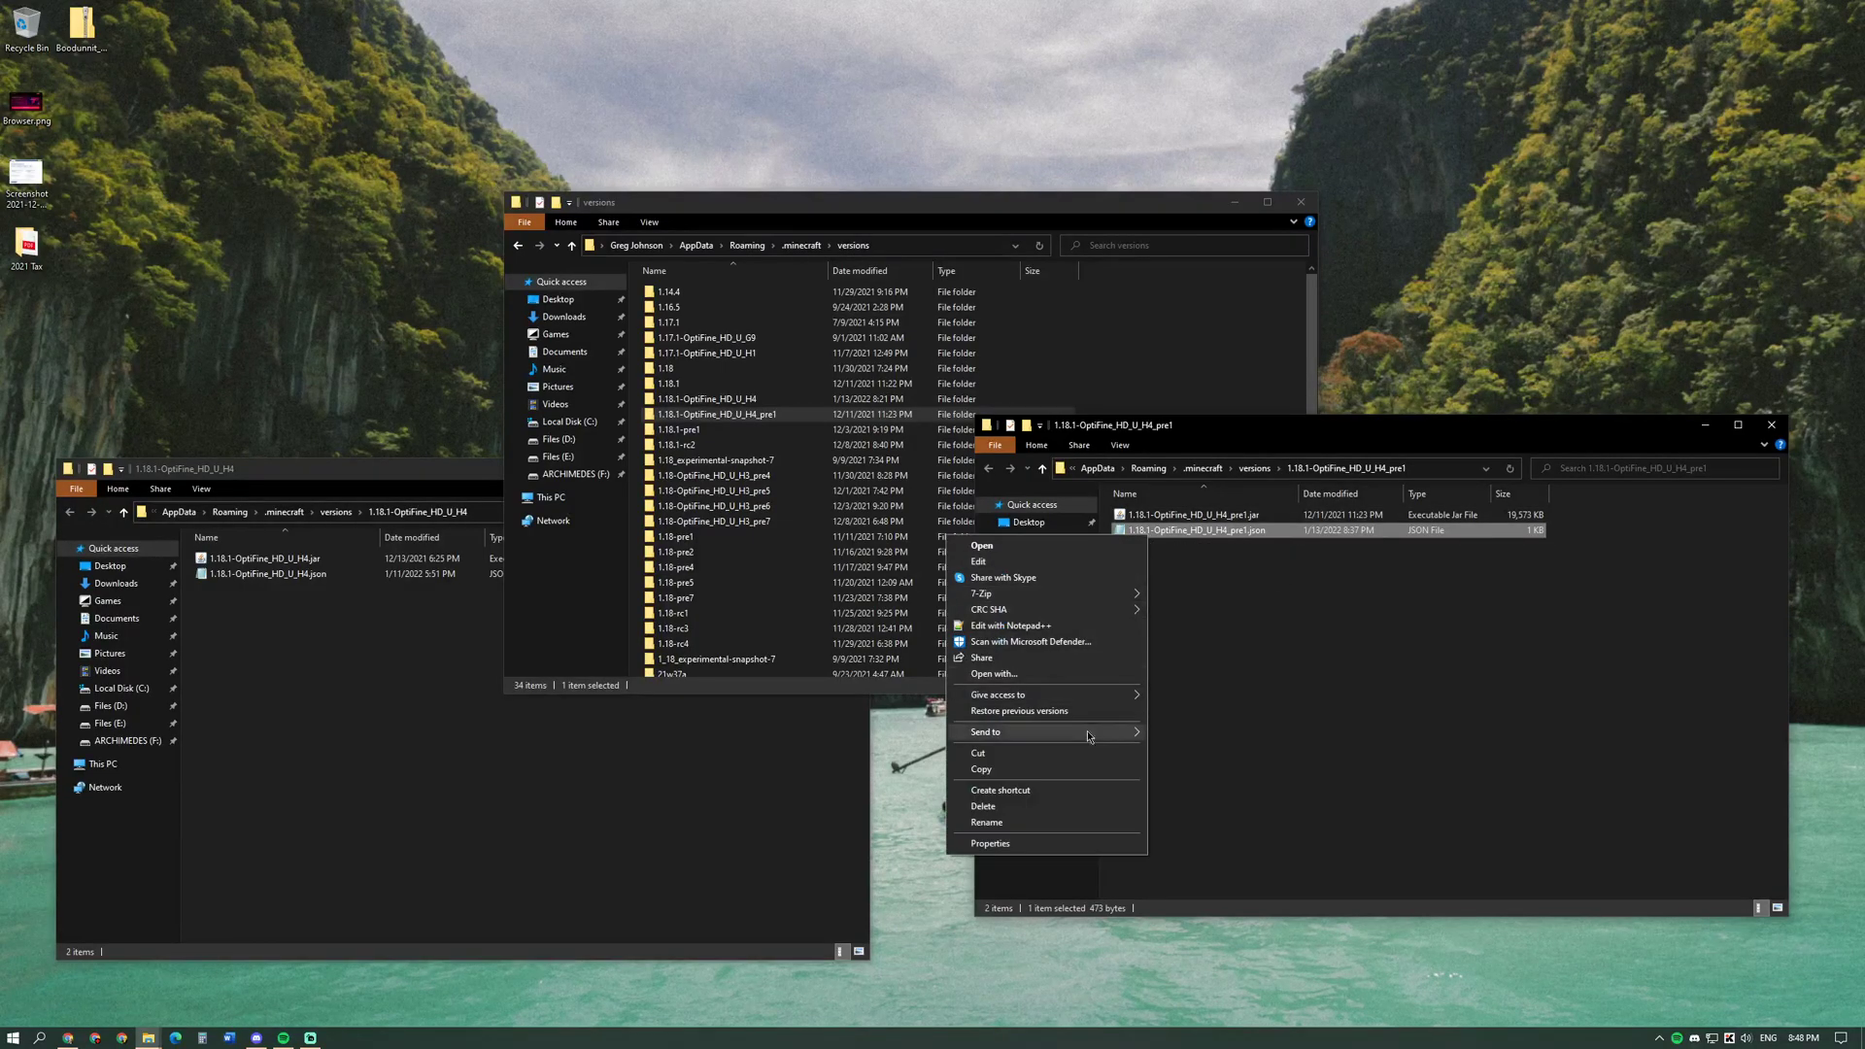
click(1044, 854)
click(1263, 884)
Open 1.18.1-OptiFine_HD_U_H4_pre1.json in Notepad via Open with > More apps.
right_click(1189, 537)
click(1079, 672)
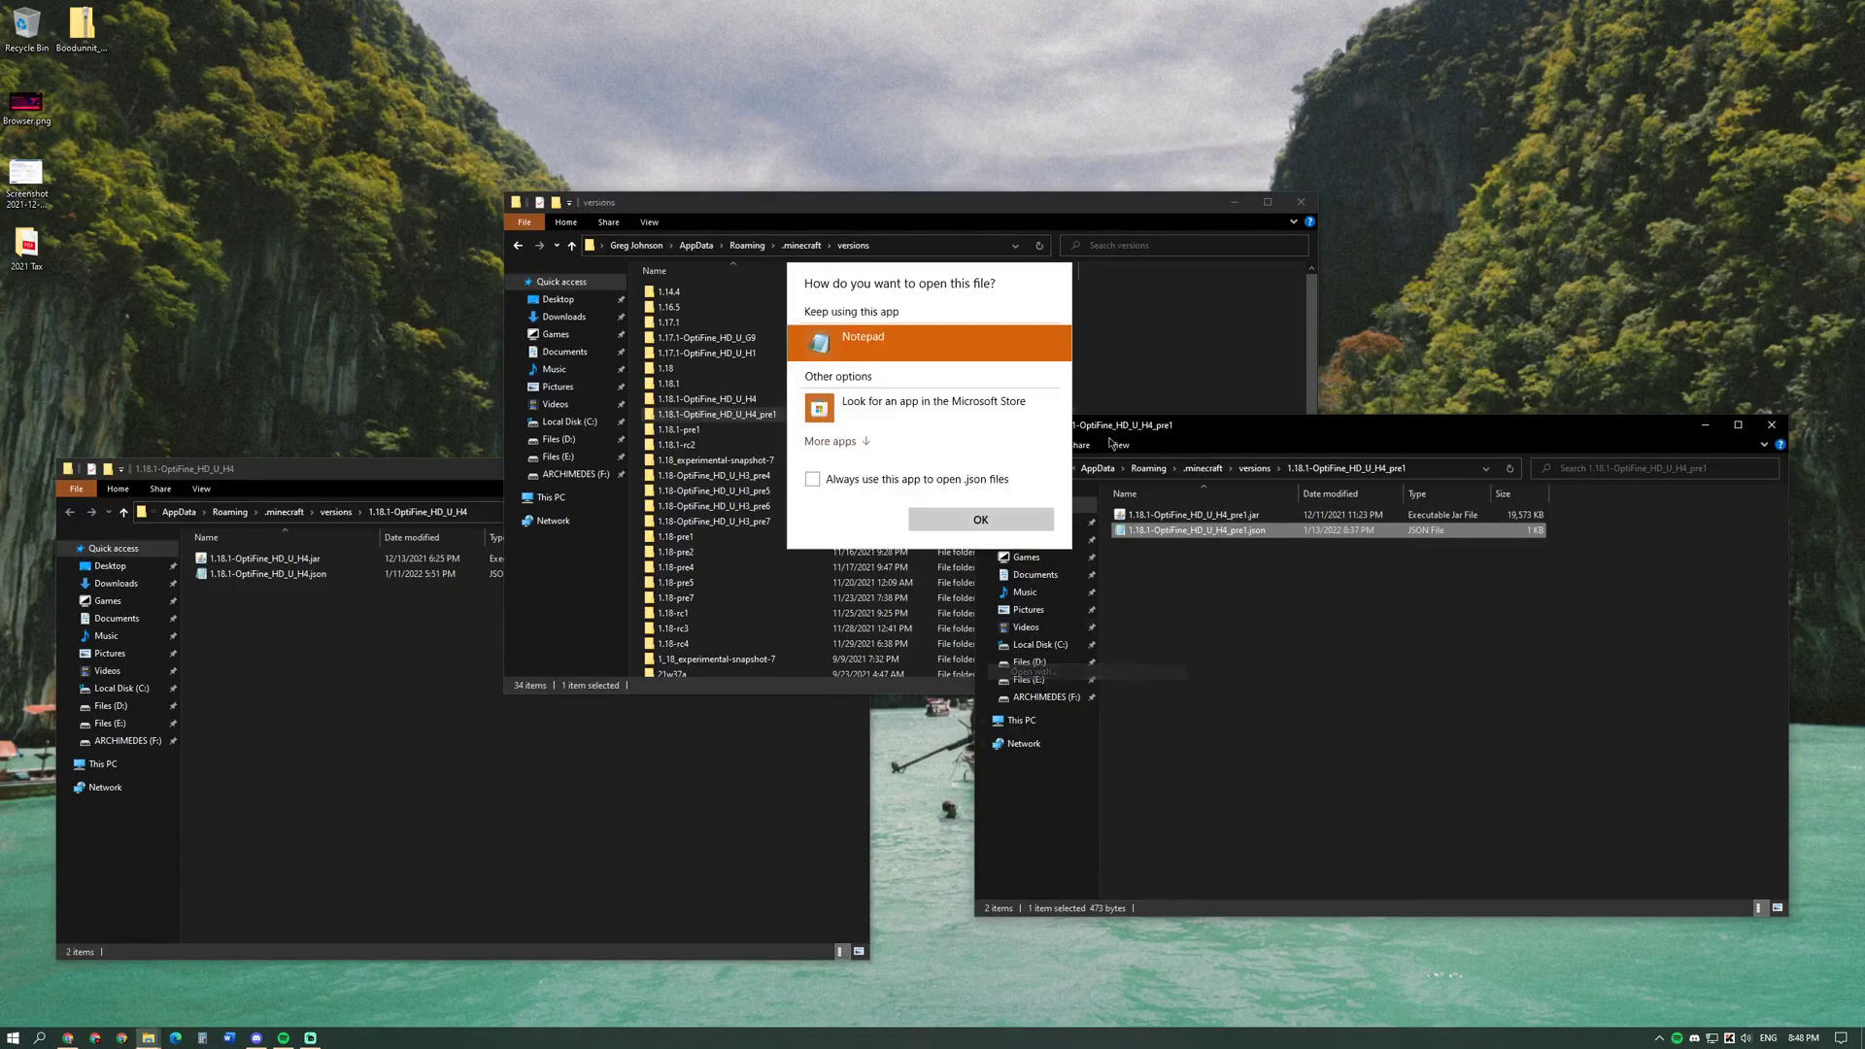
click(836, 442)
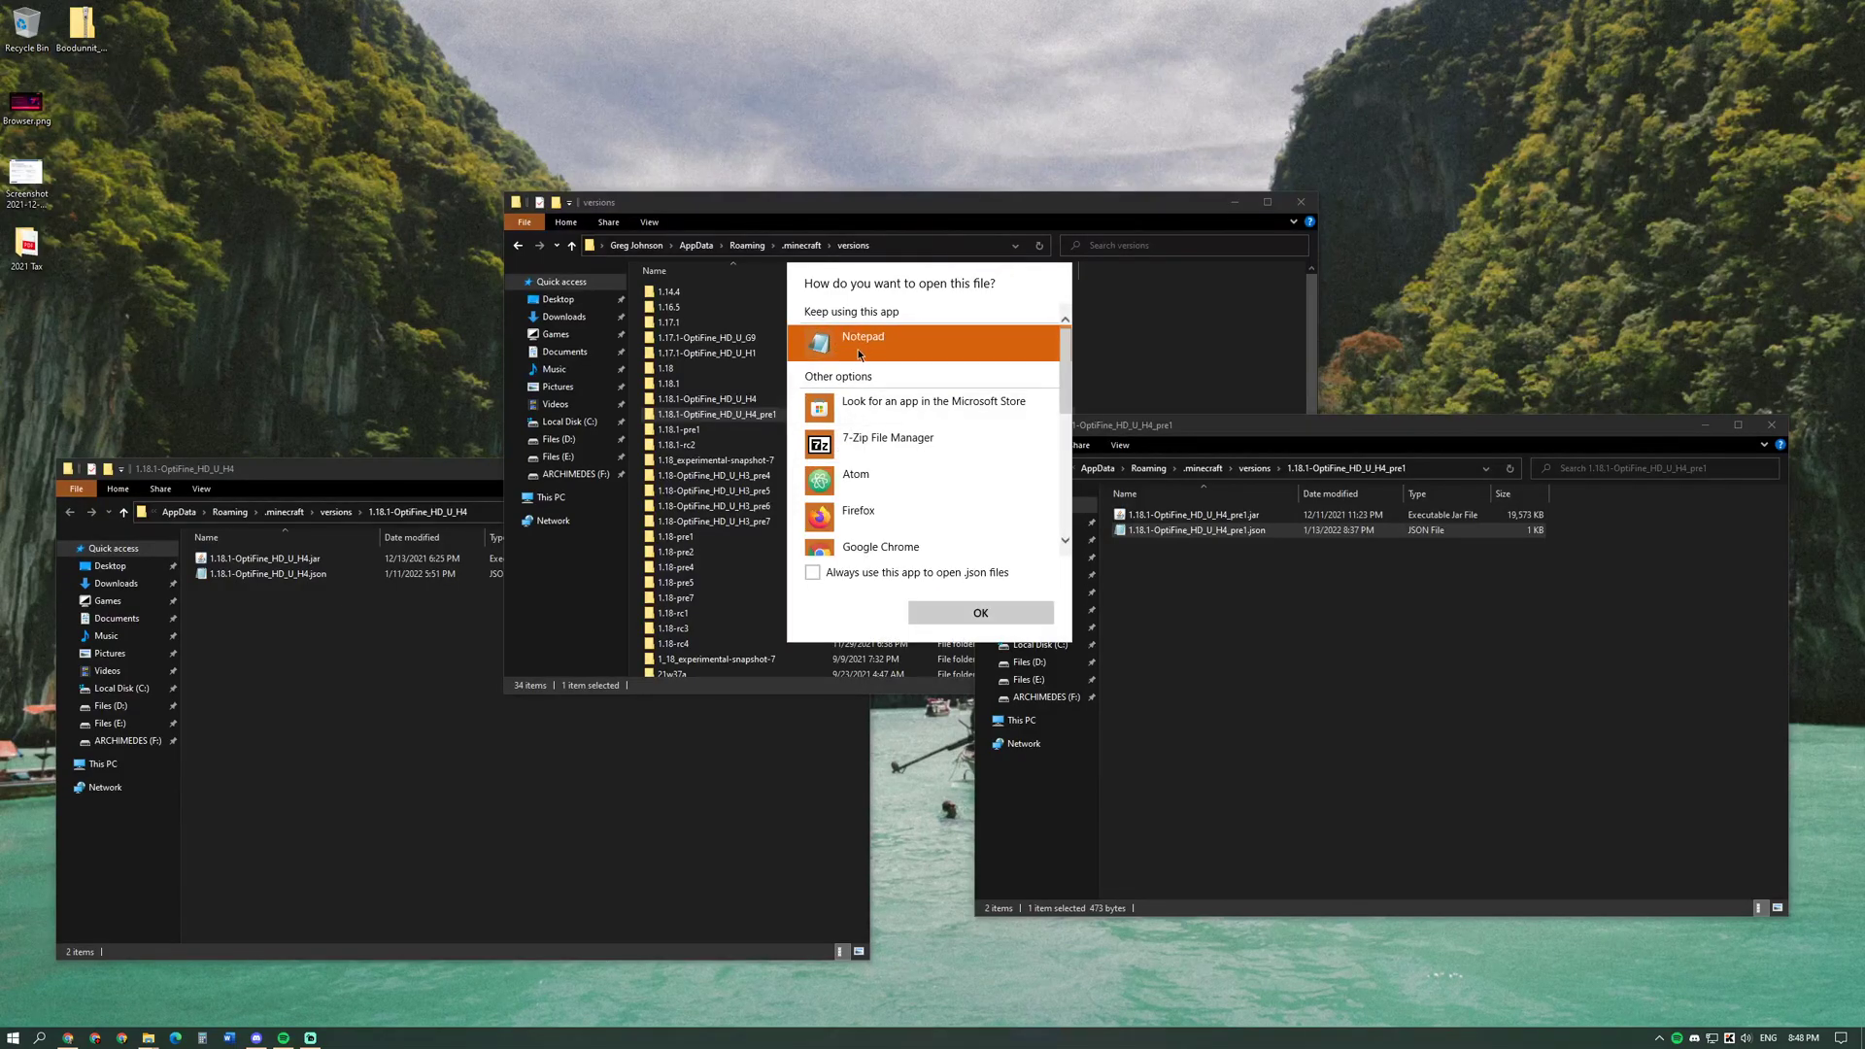
click(980, 612)
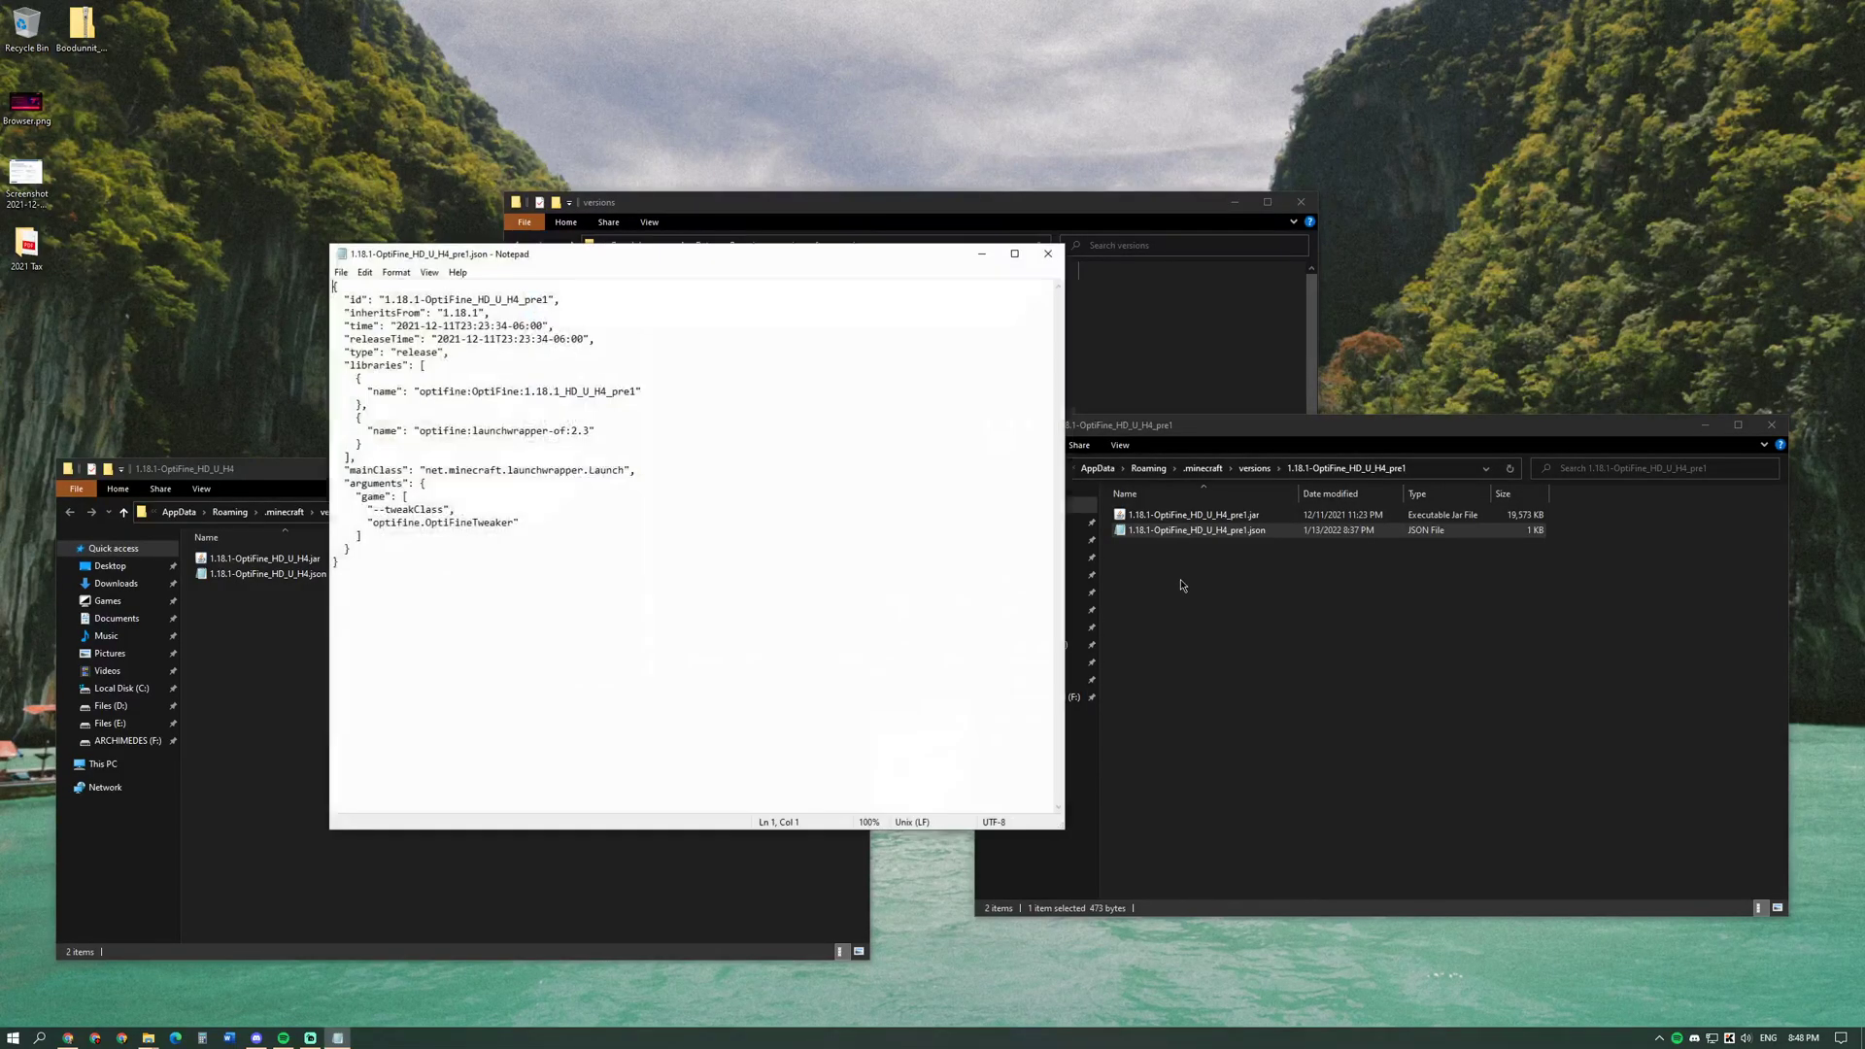
click(1226, 595)
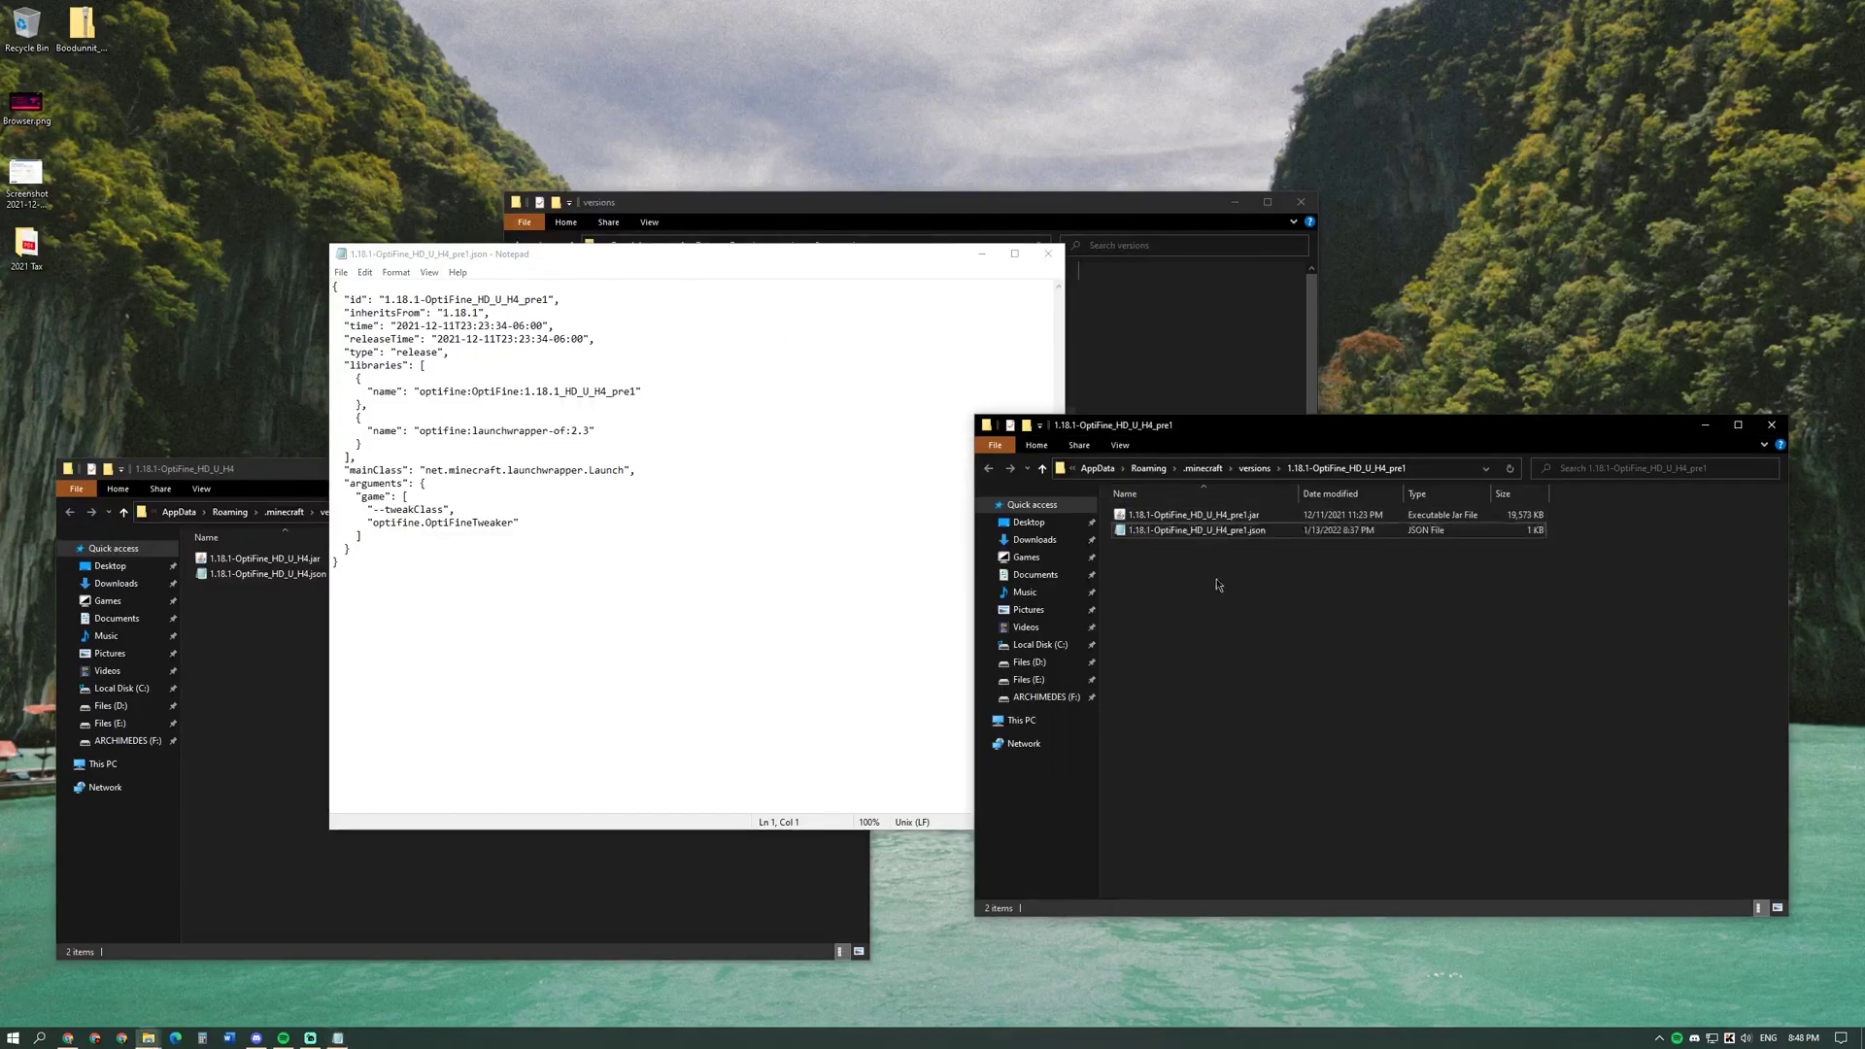
right_click(1155, 532)
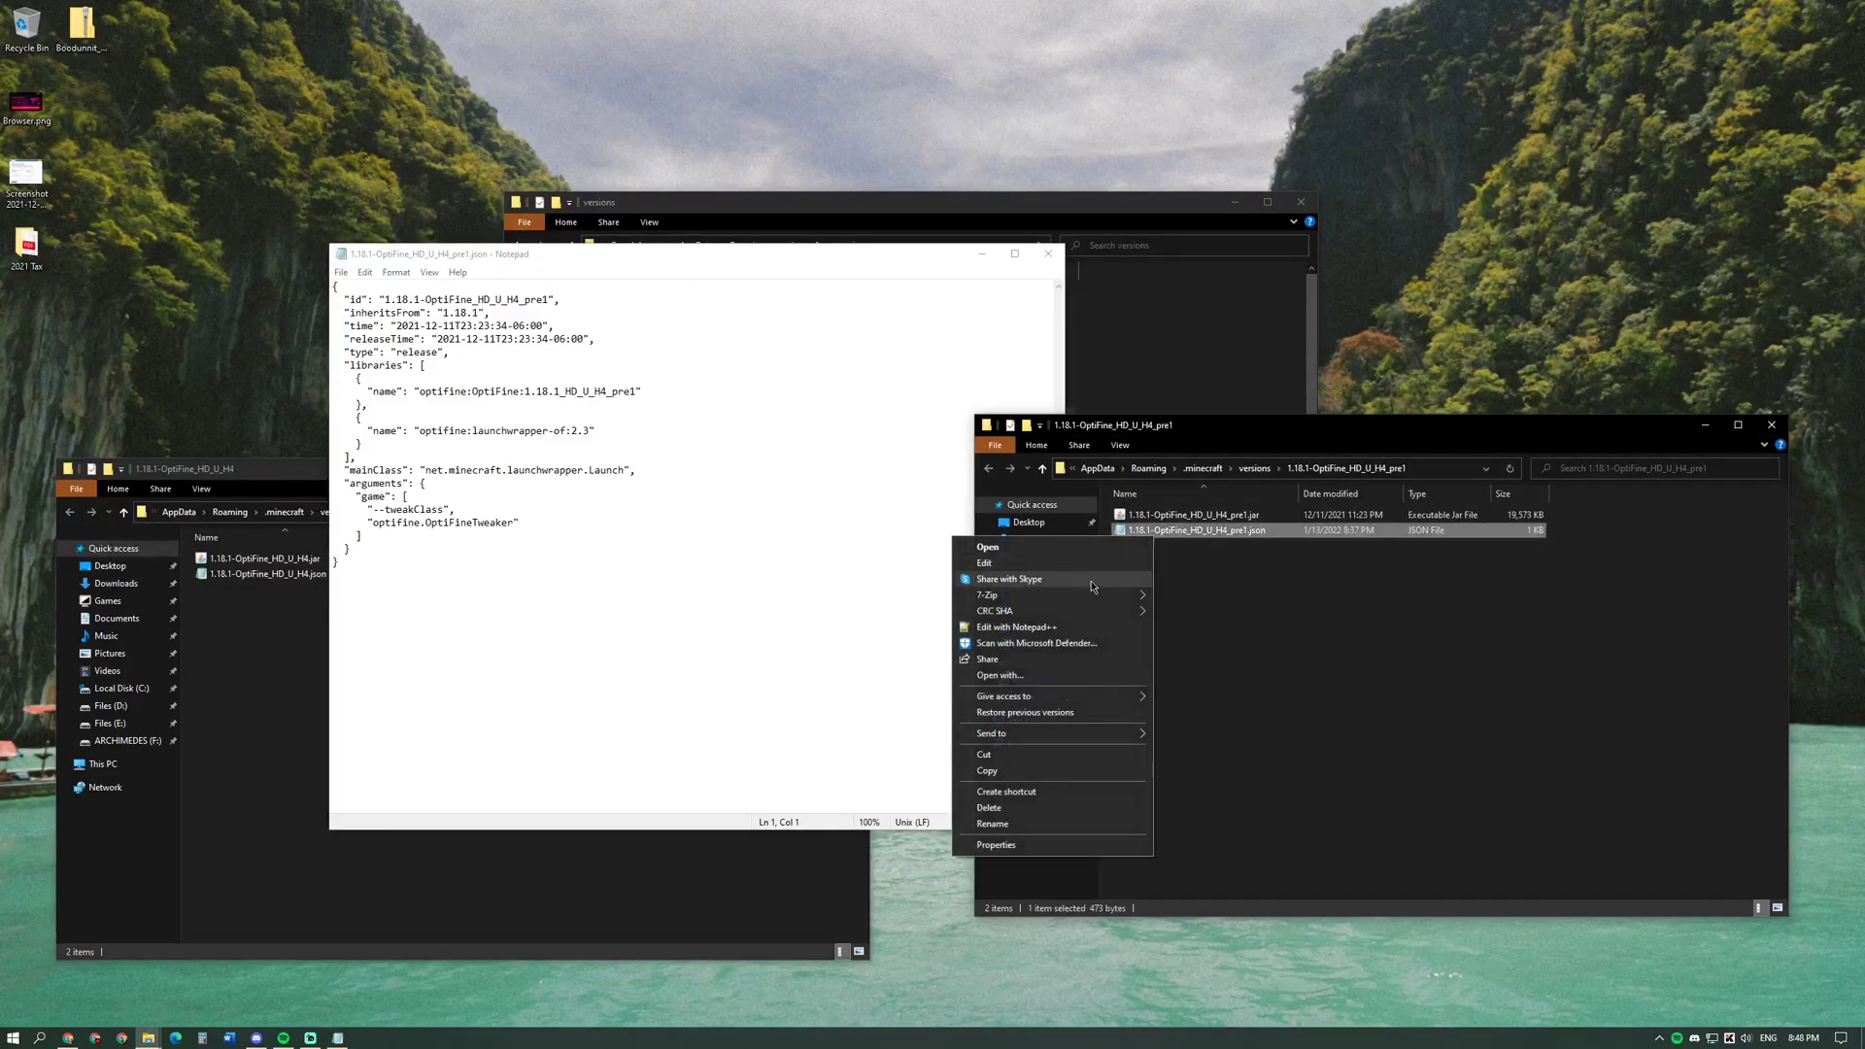
click(1086, 631)
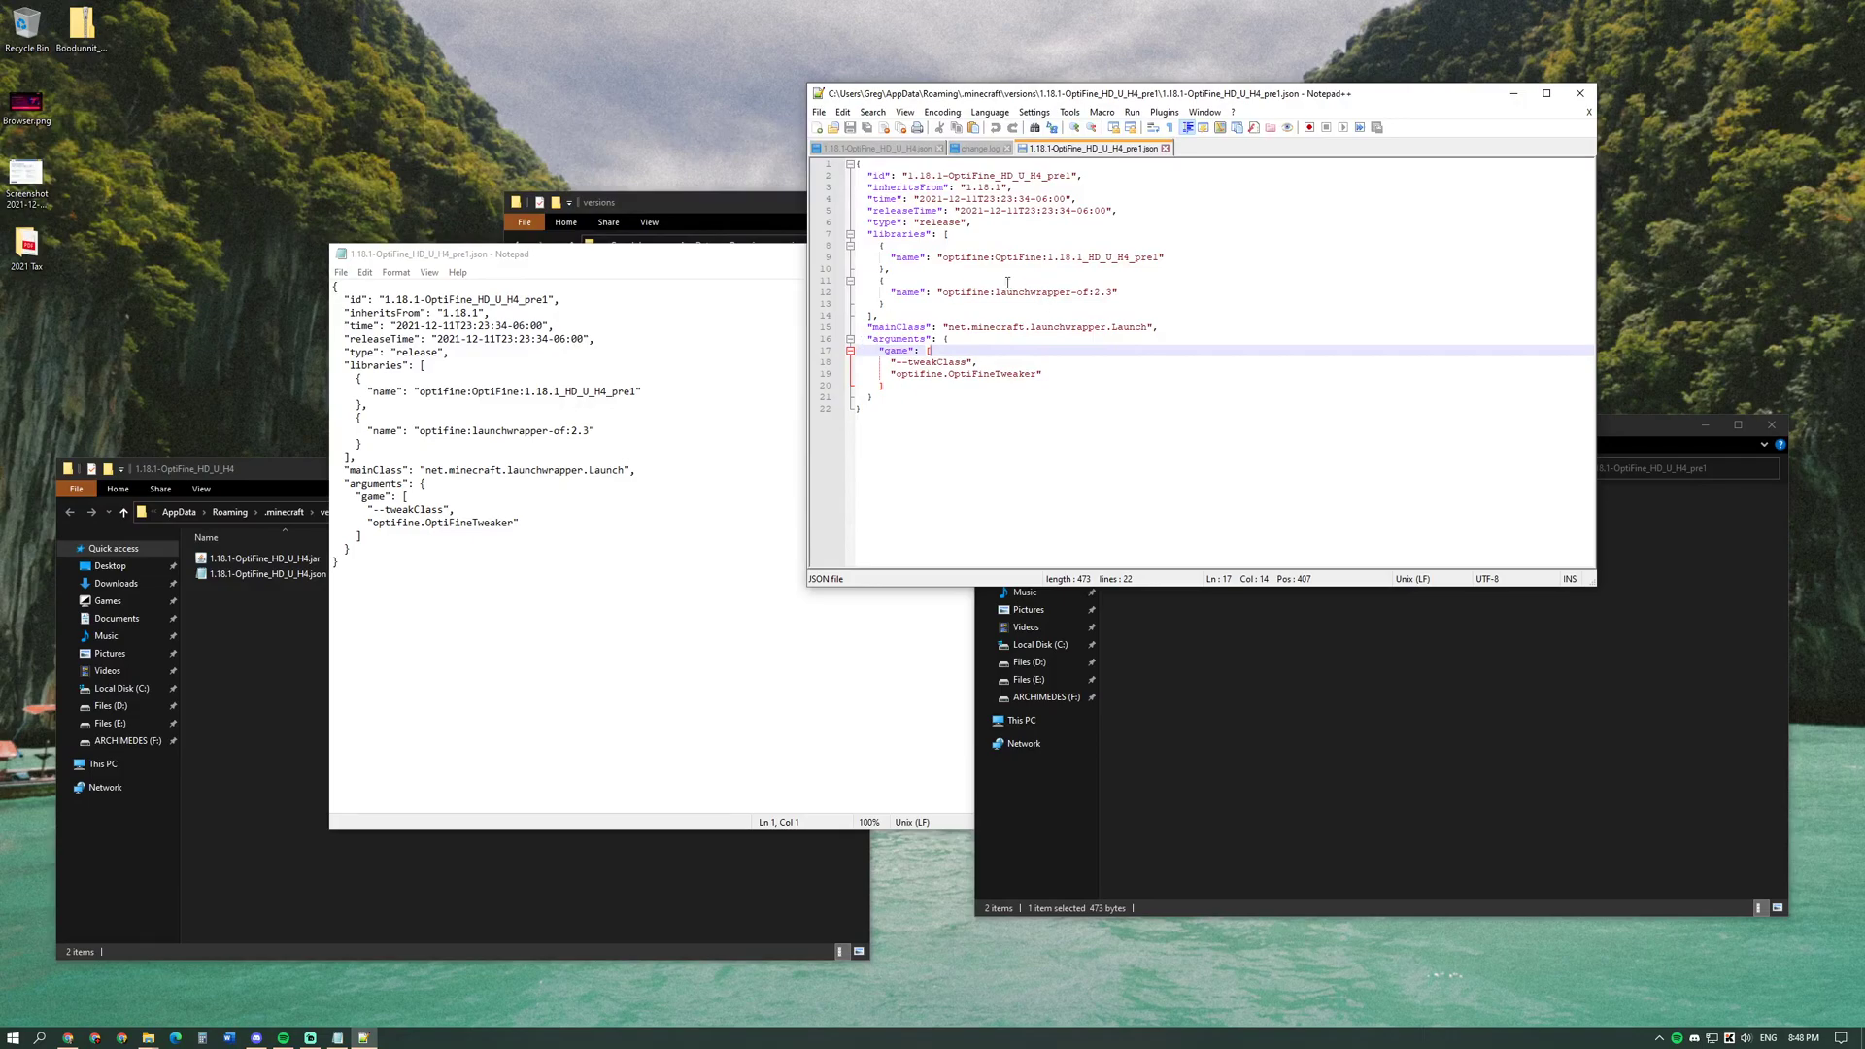
click(925, 258)
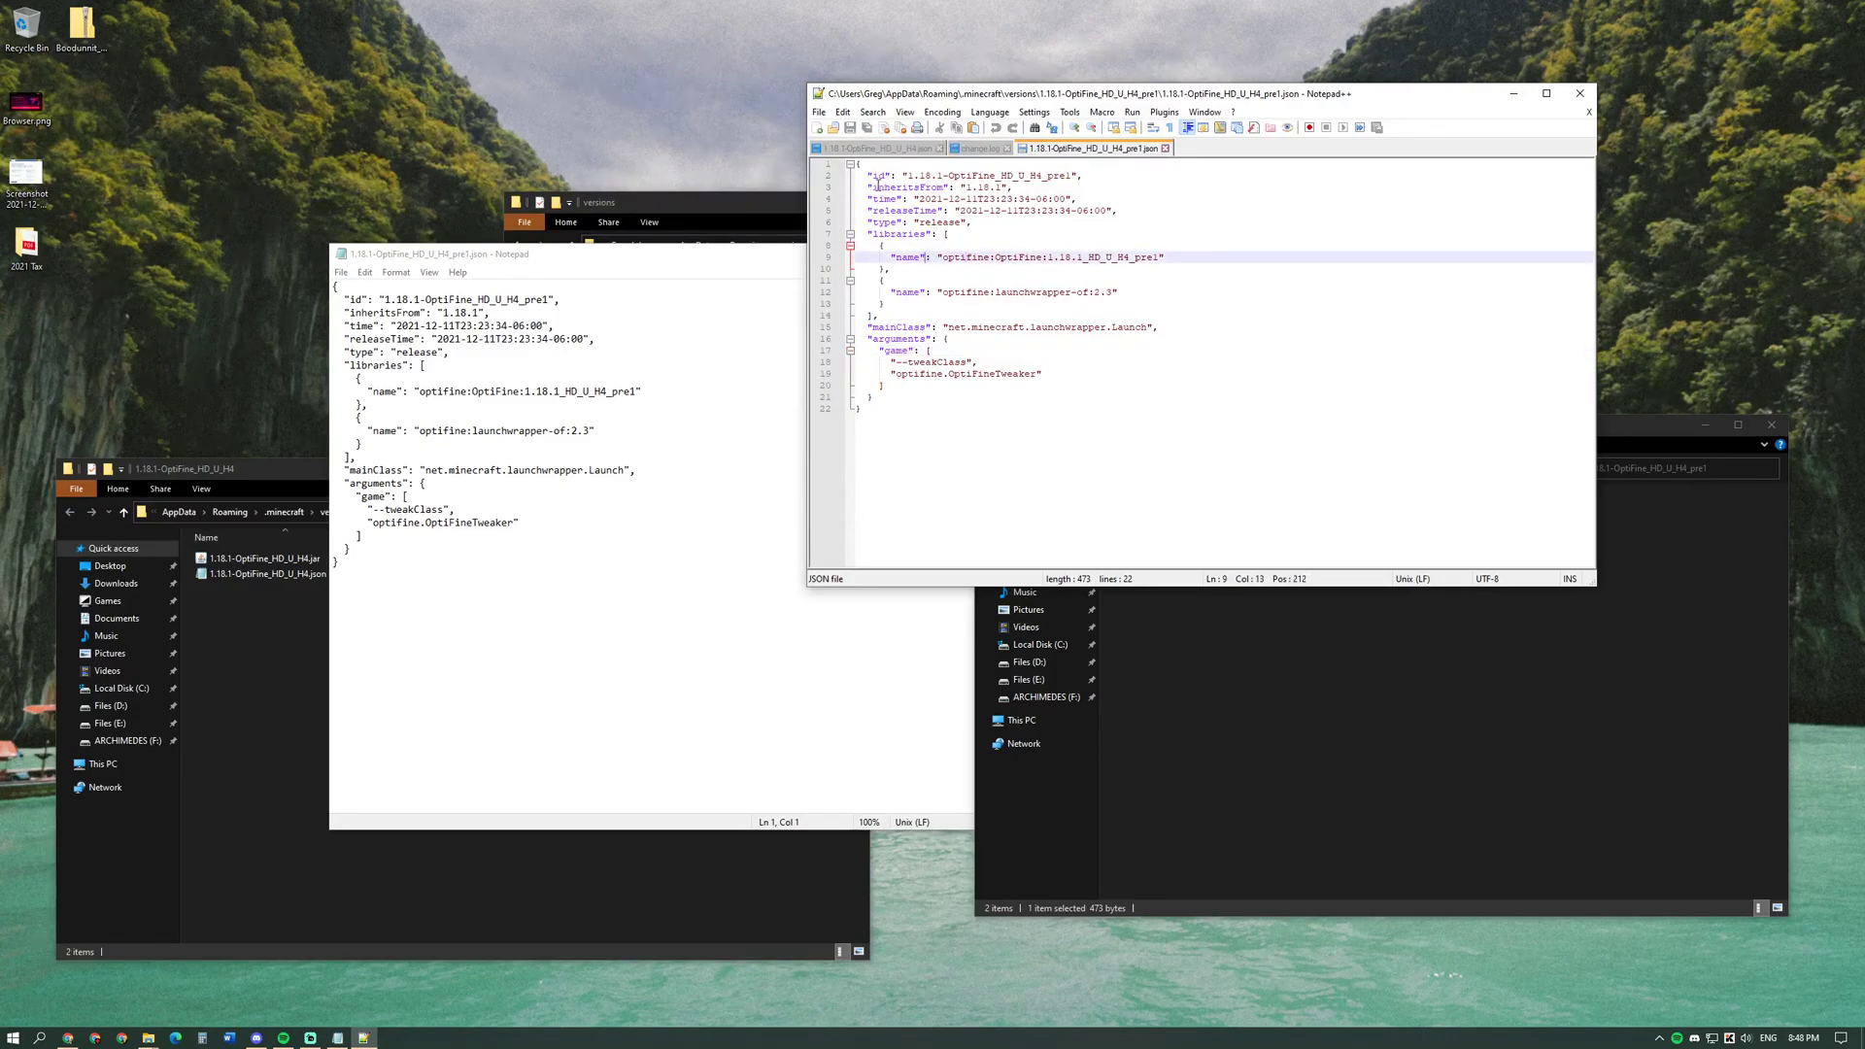
drag(878, 183, 944, 187)
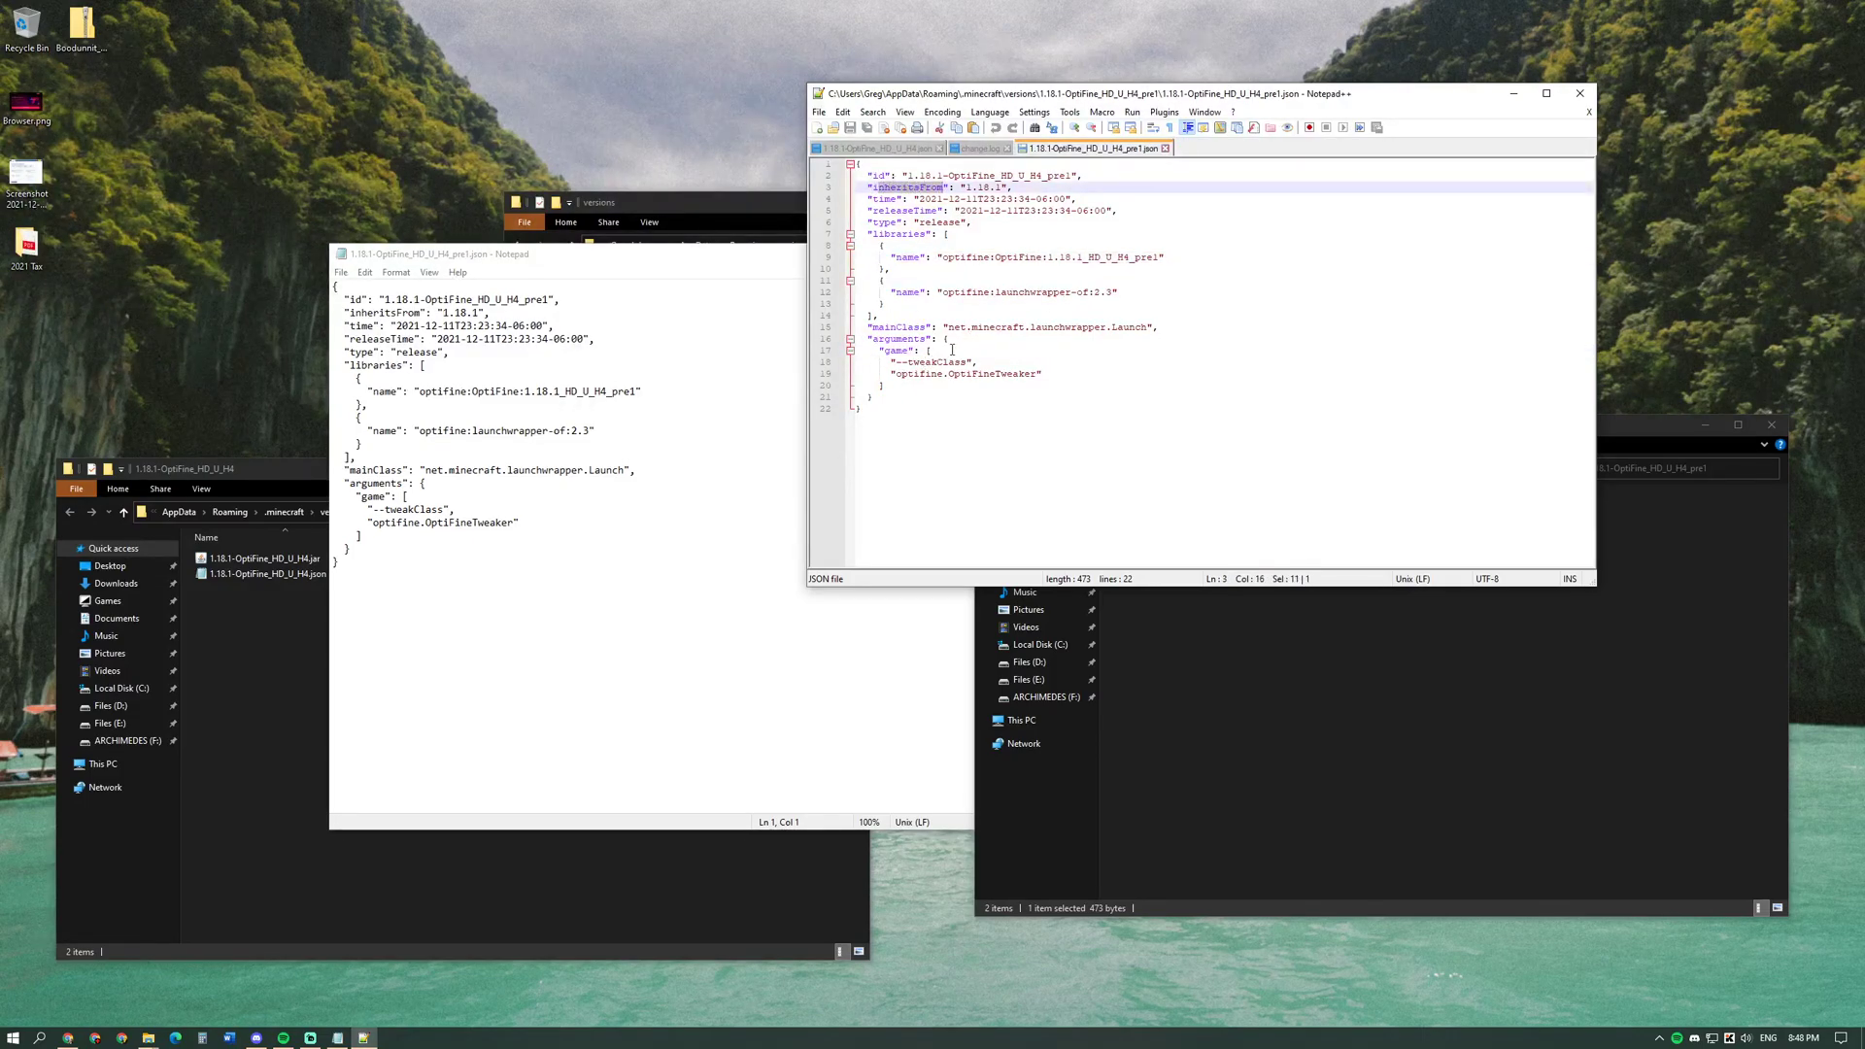
mouse_move(885, 350)
mouse_down()
mouse_move(938, 353)
mouse_move(885, 350)
mouse_move(915, 359)
mouse_up()
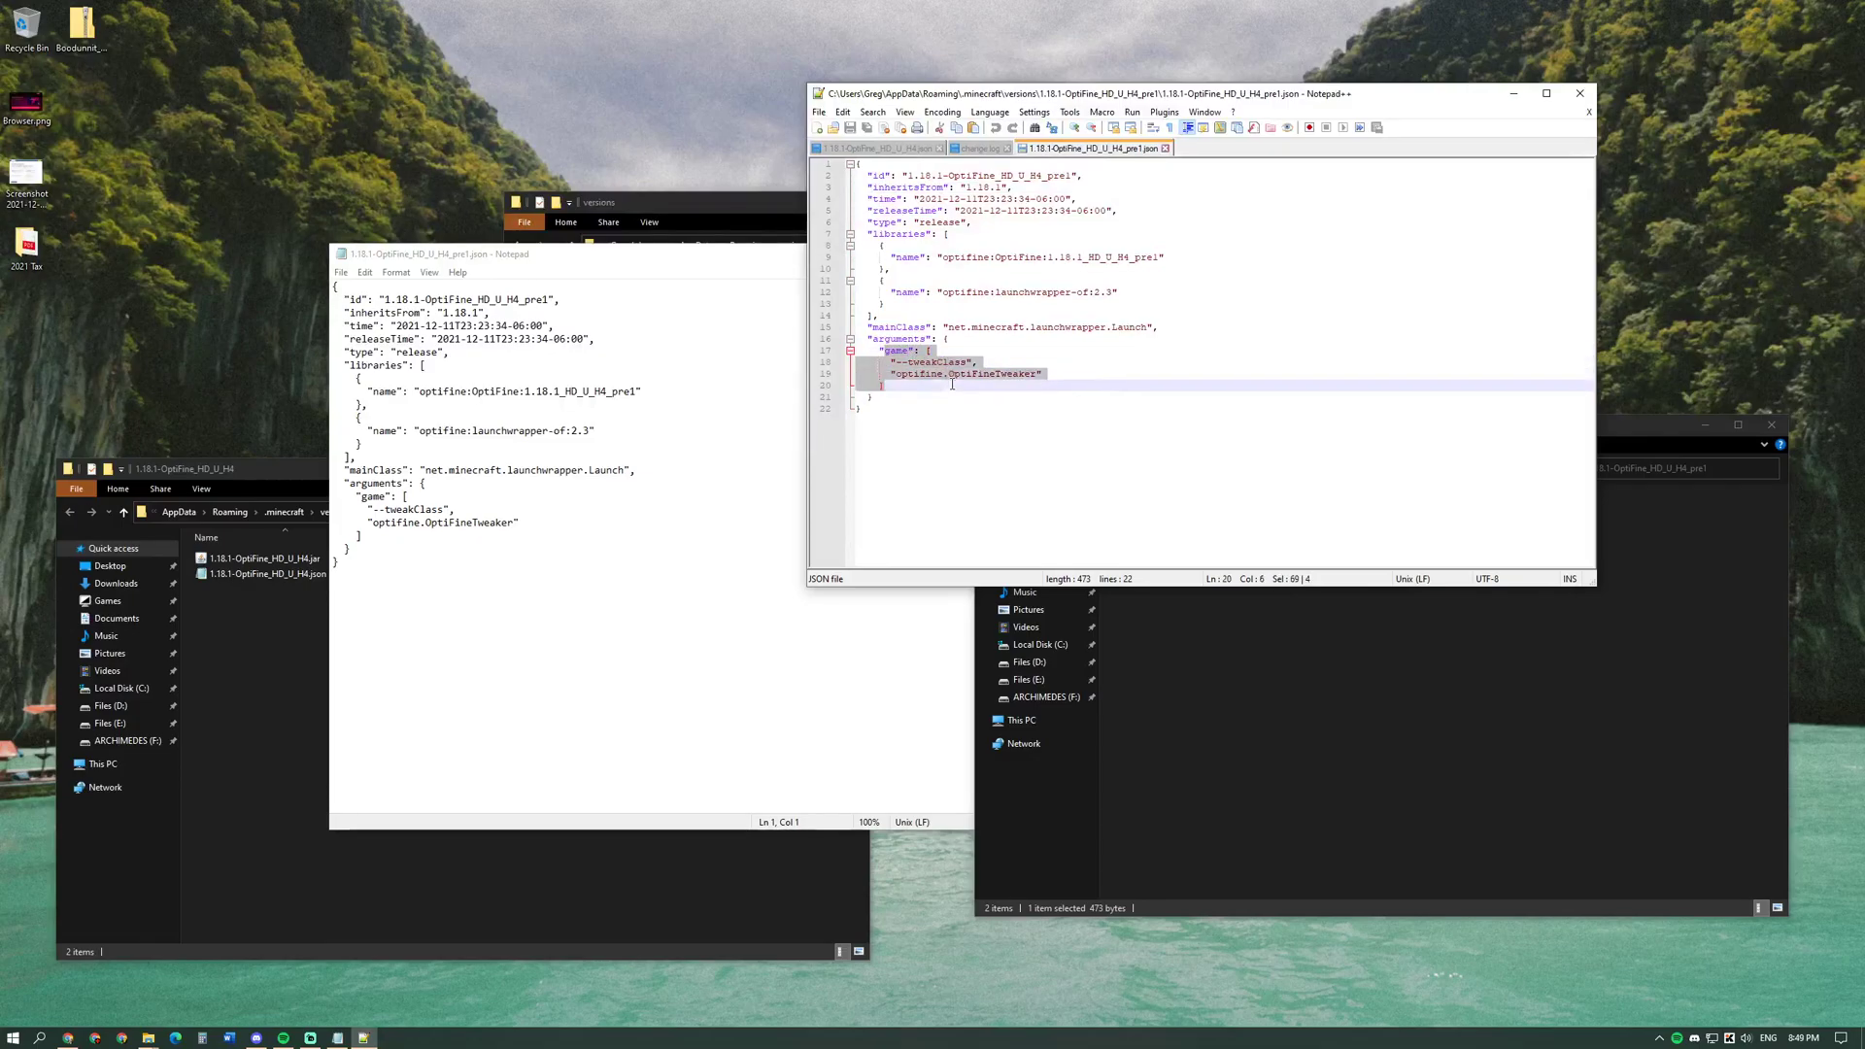
click(933, 352)
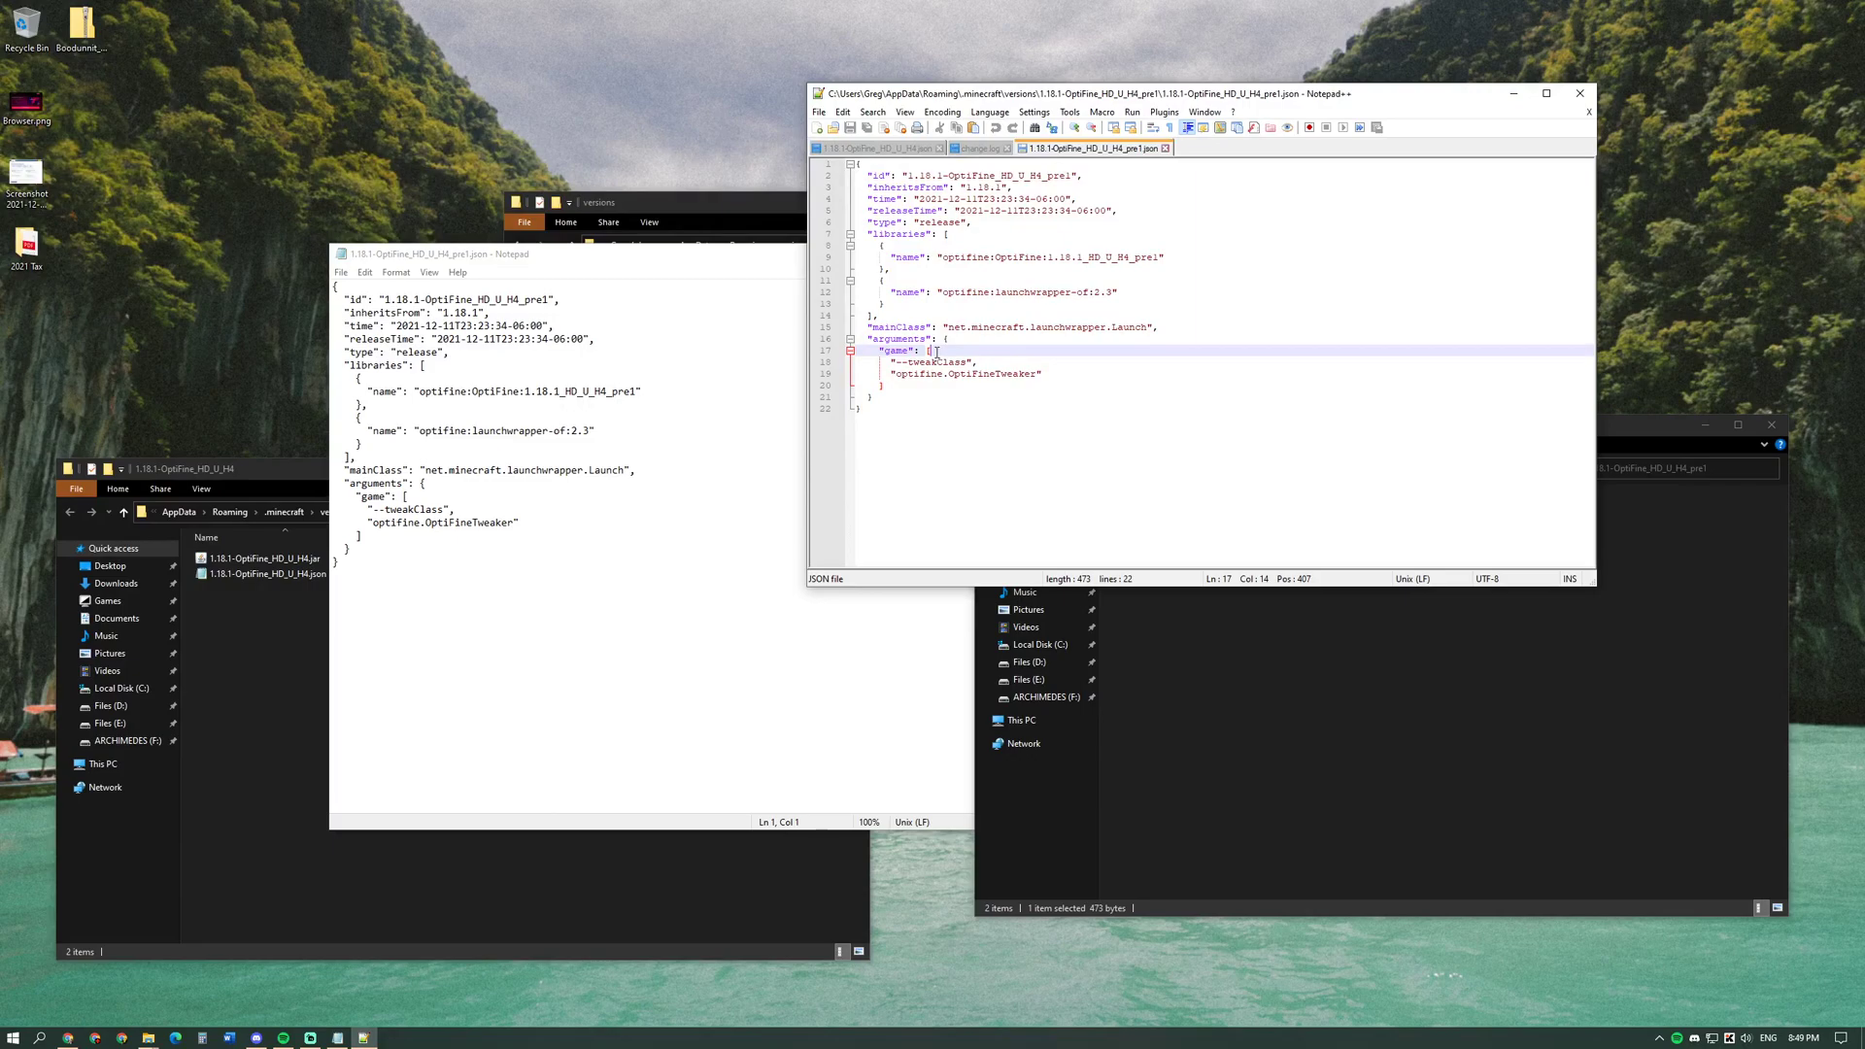
Close Notepad++ and snap the pre1 JSON Notepad window to the right half.
click(1581, 93)
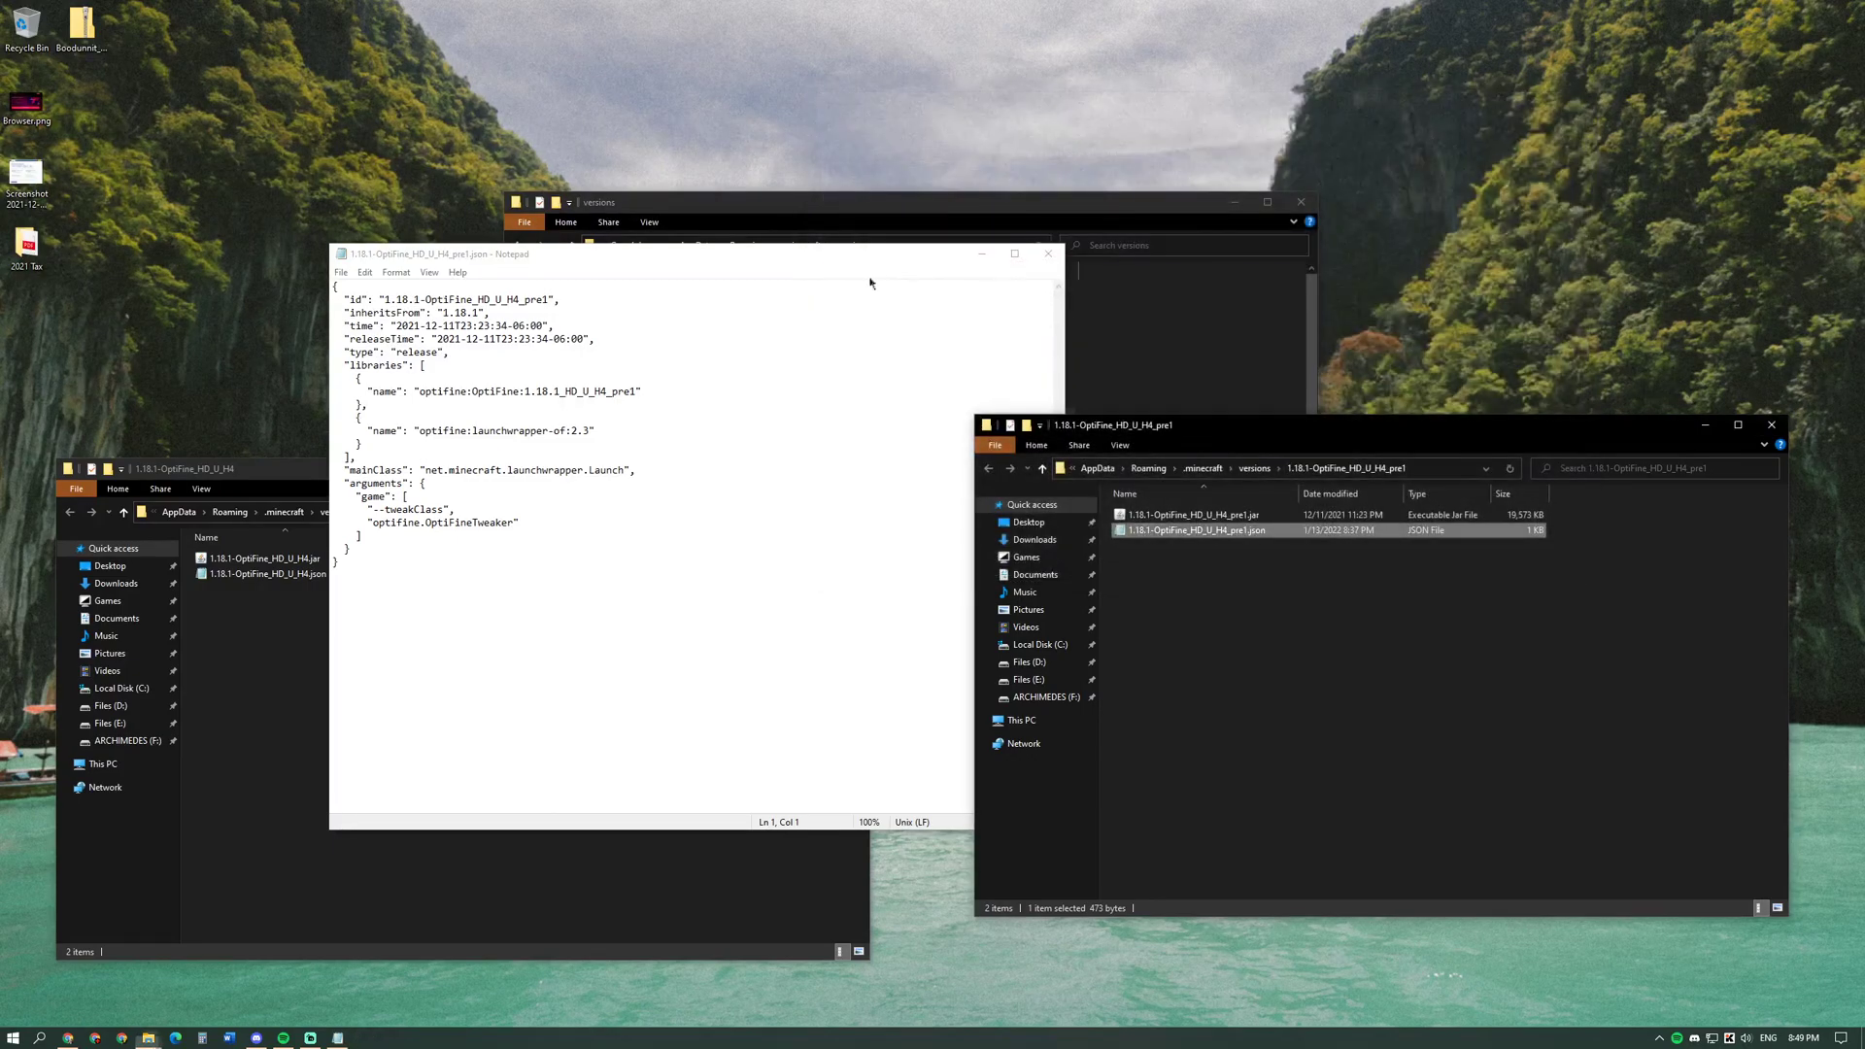
drag(765, 267, 1487, 149)
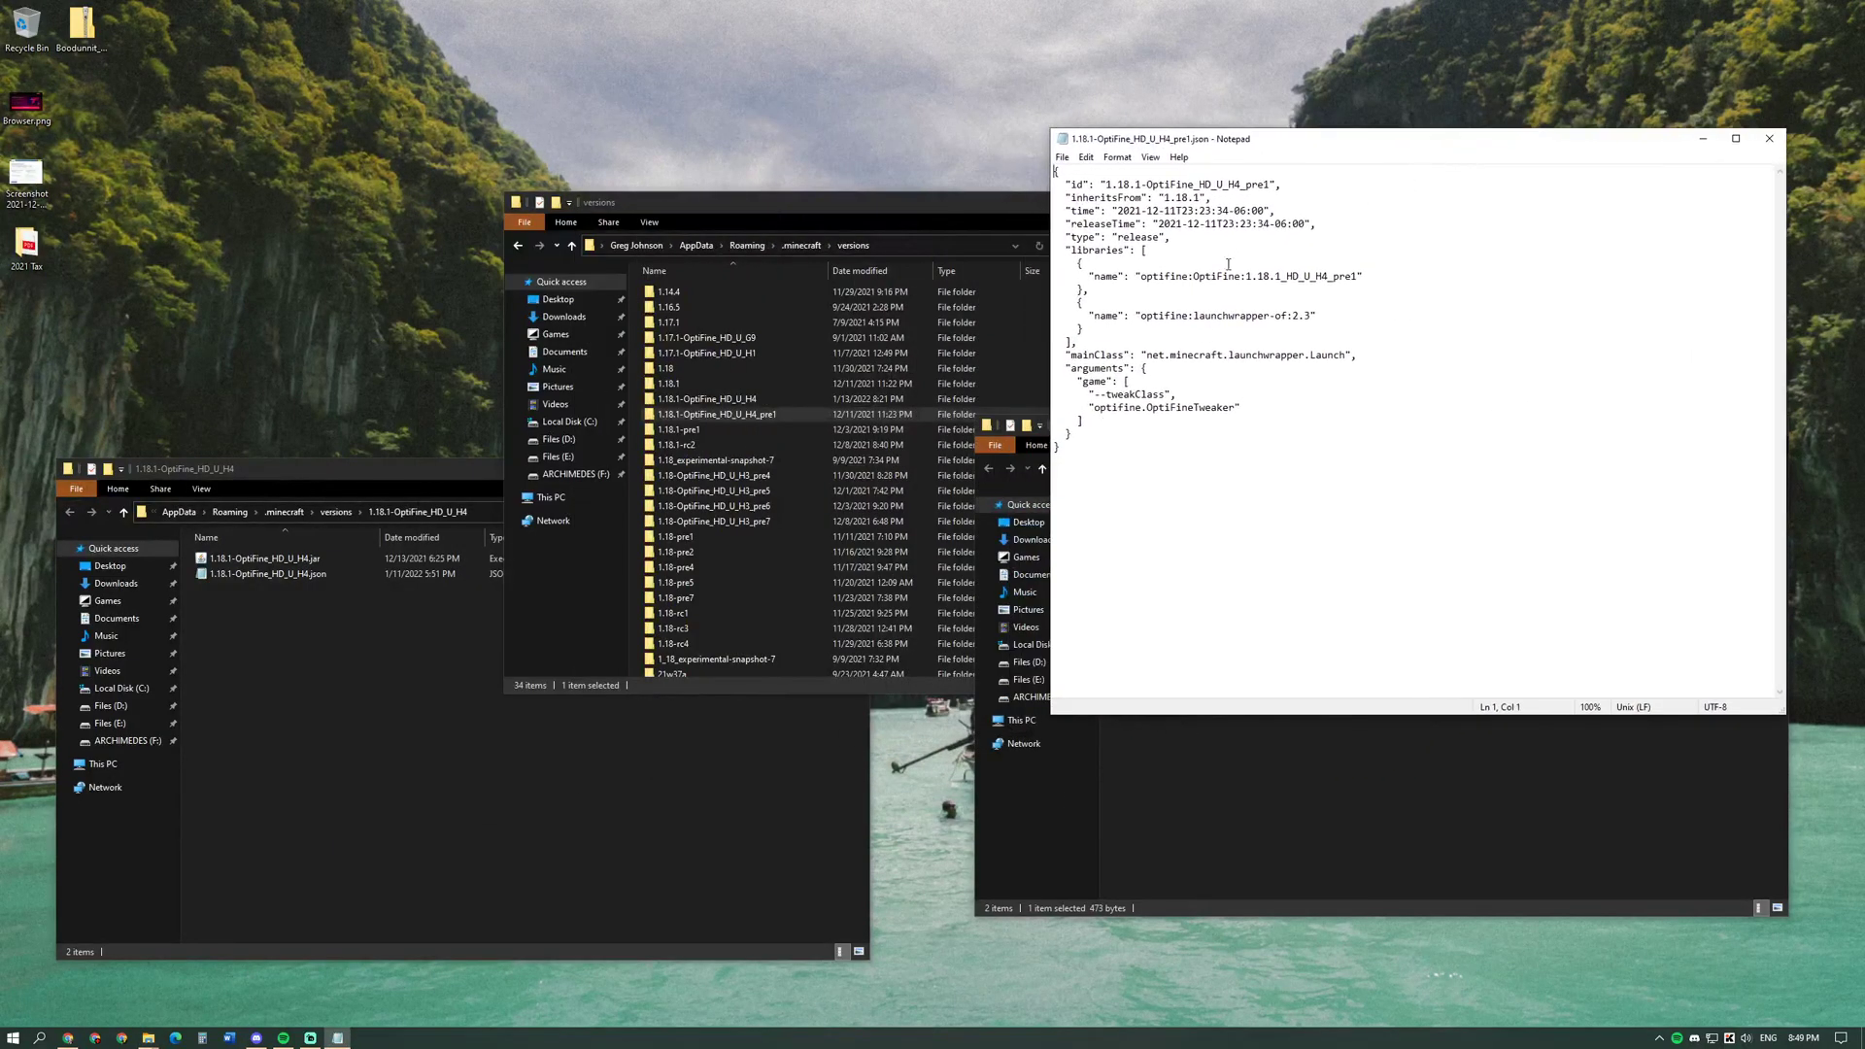
drag(1300, 139, 1234, 156)
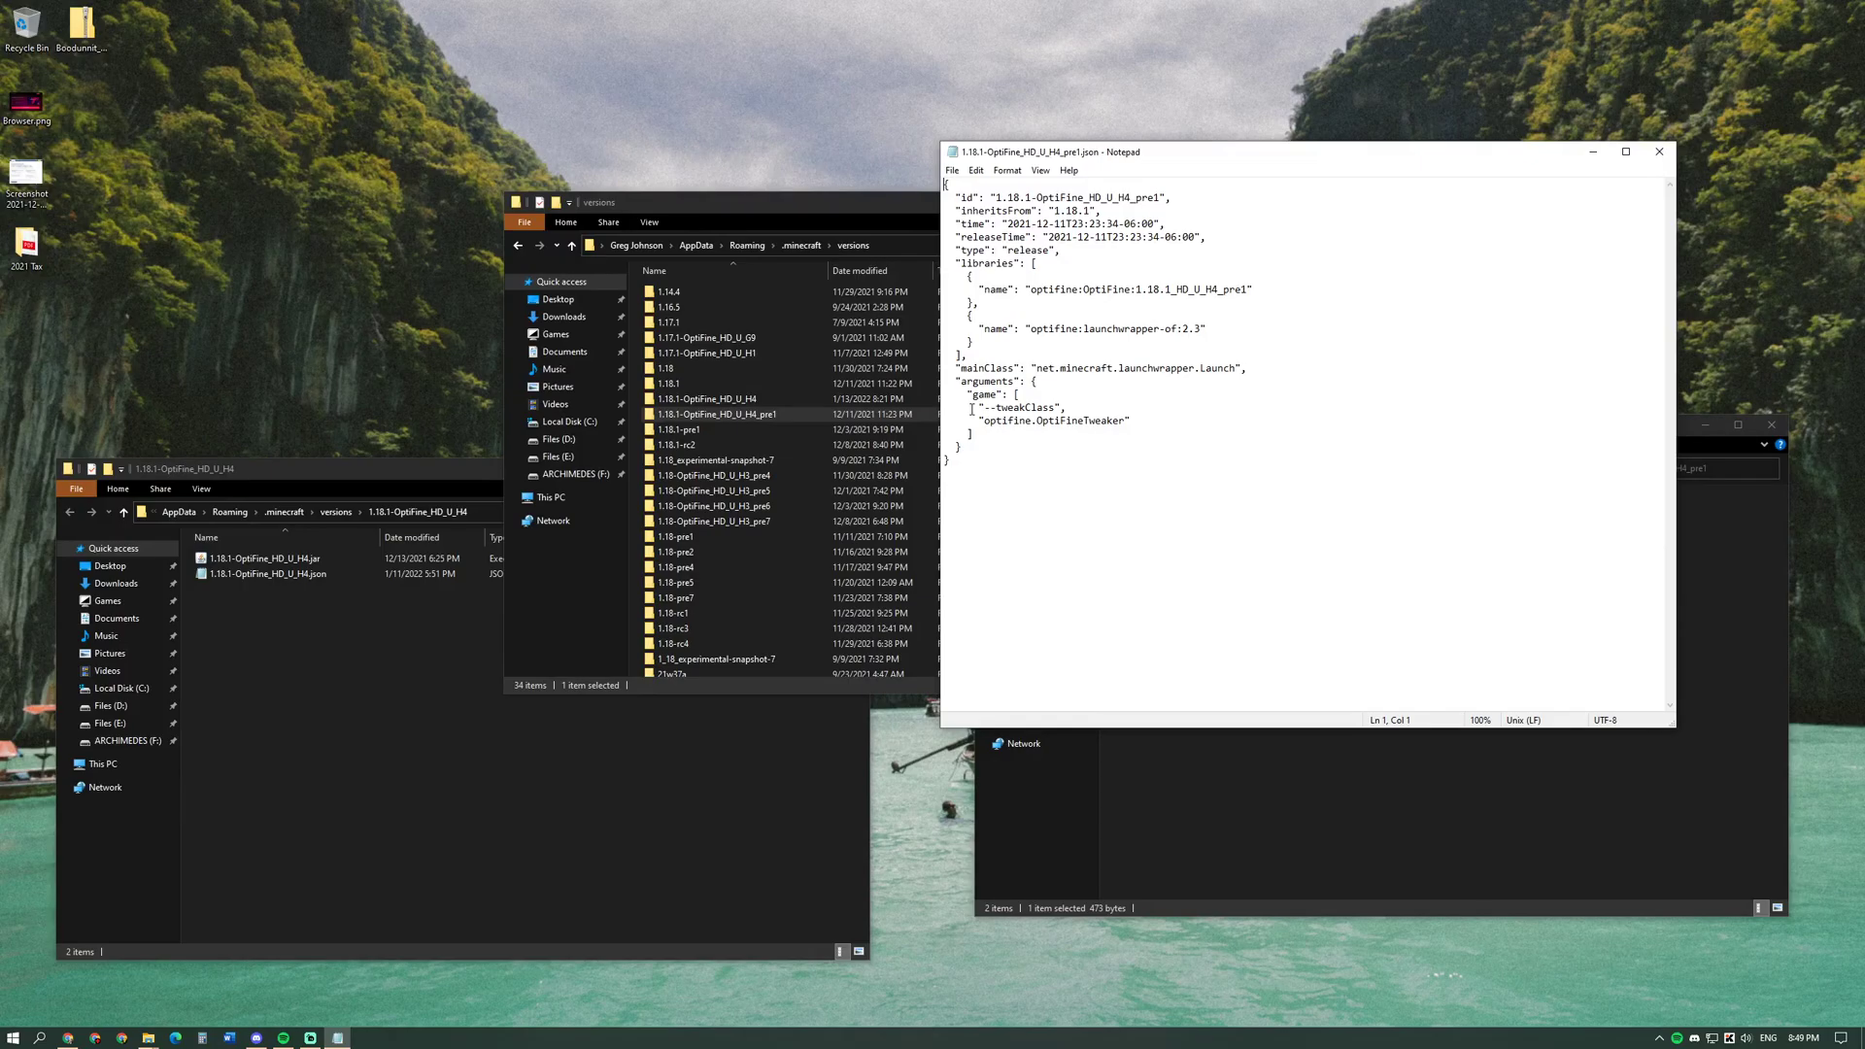
drag(972, 395, 1052, 407)
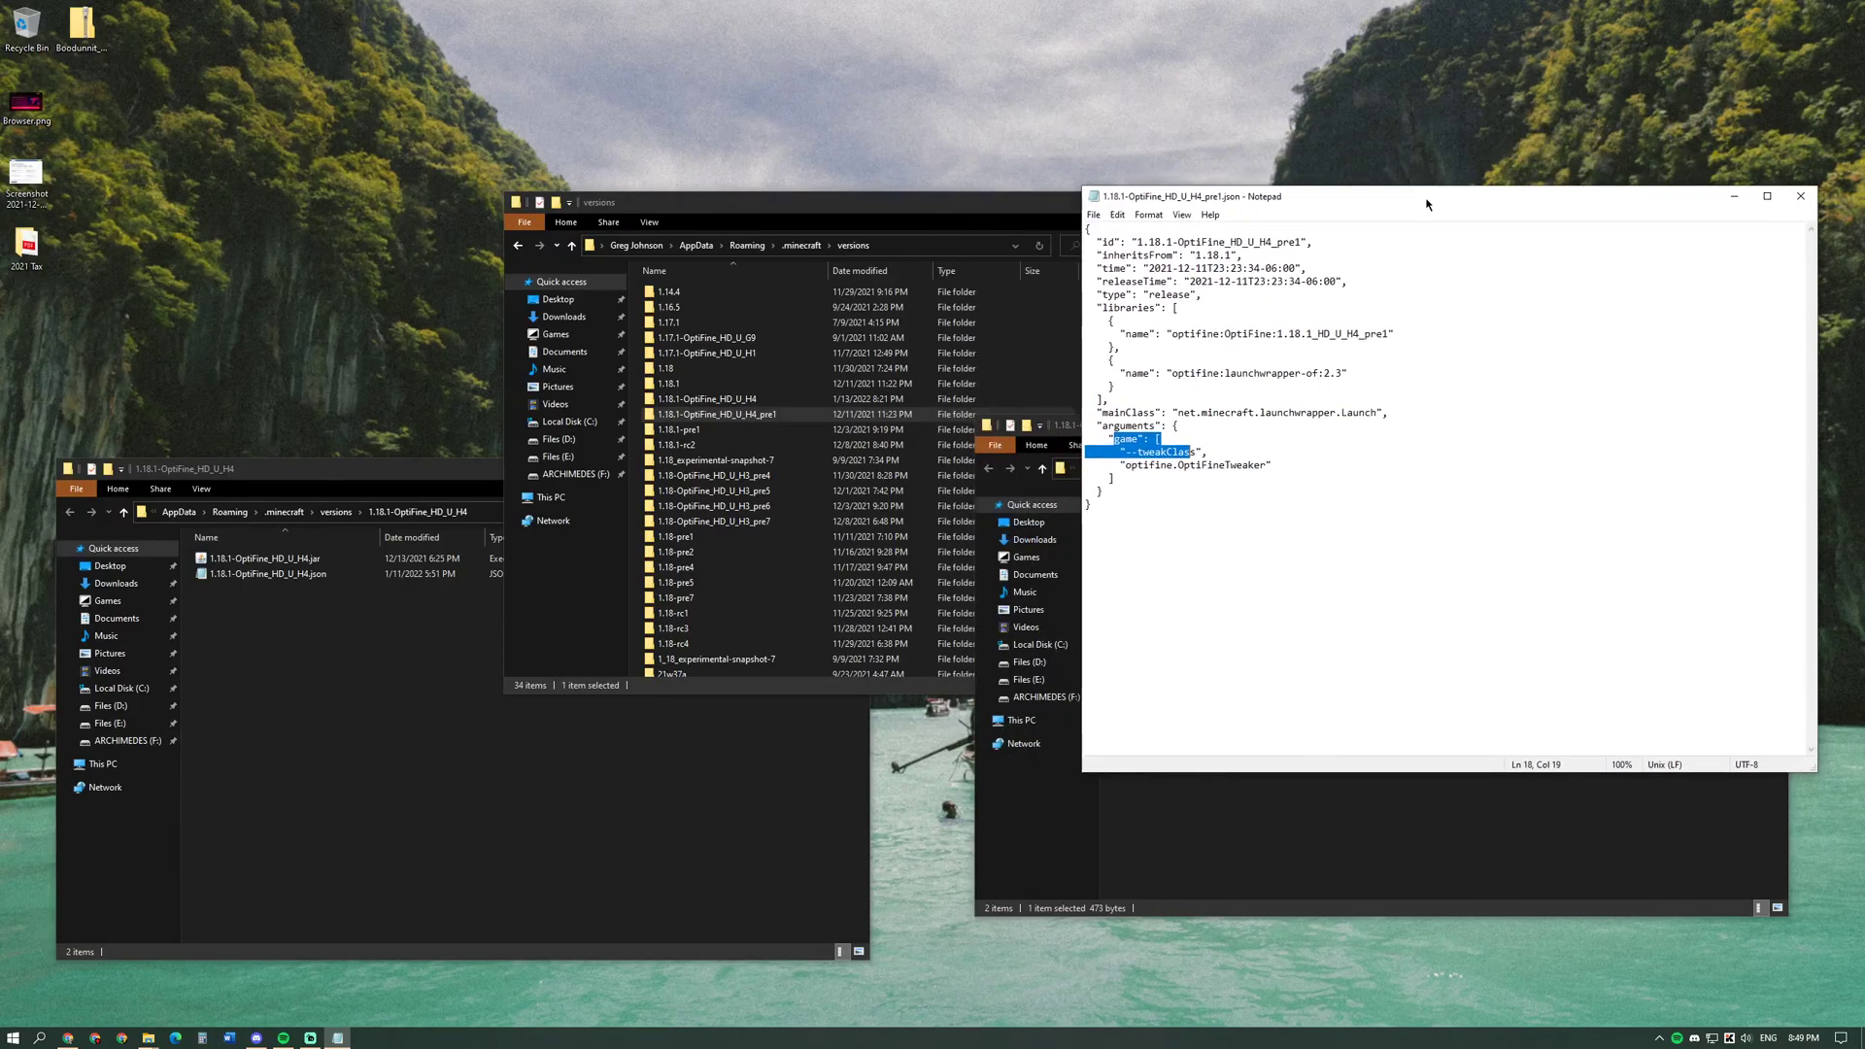
key(alt+F4)
key(alt+Tab)
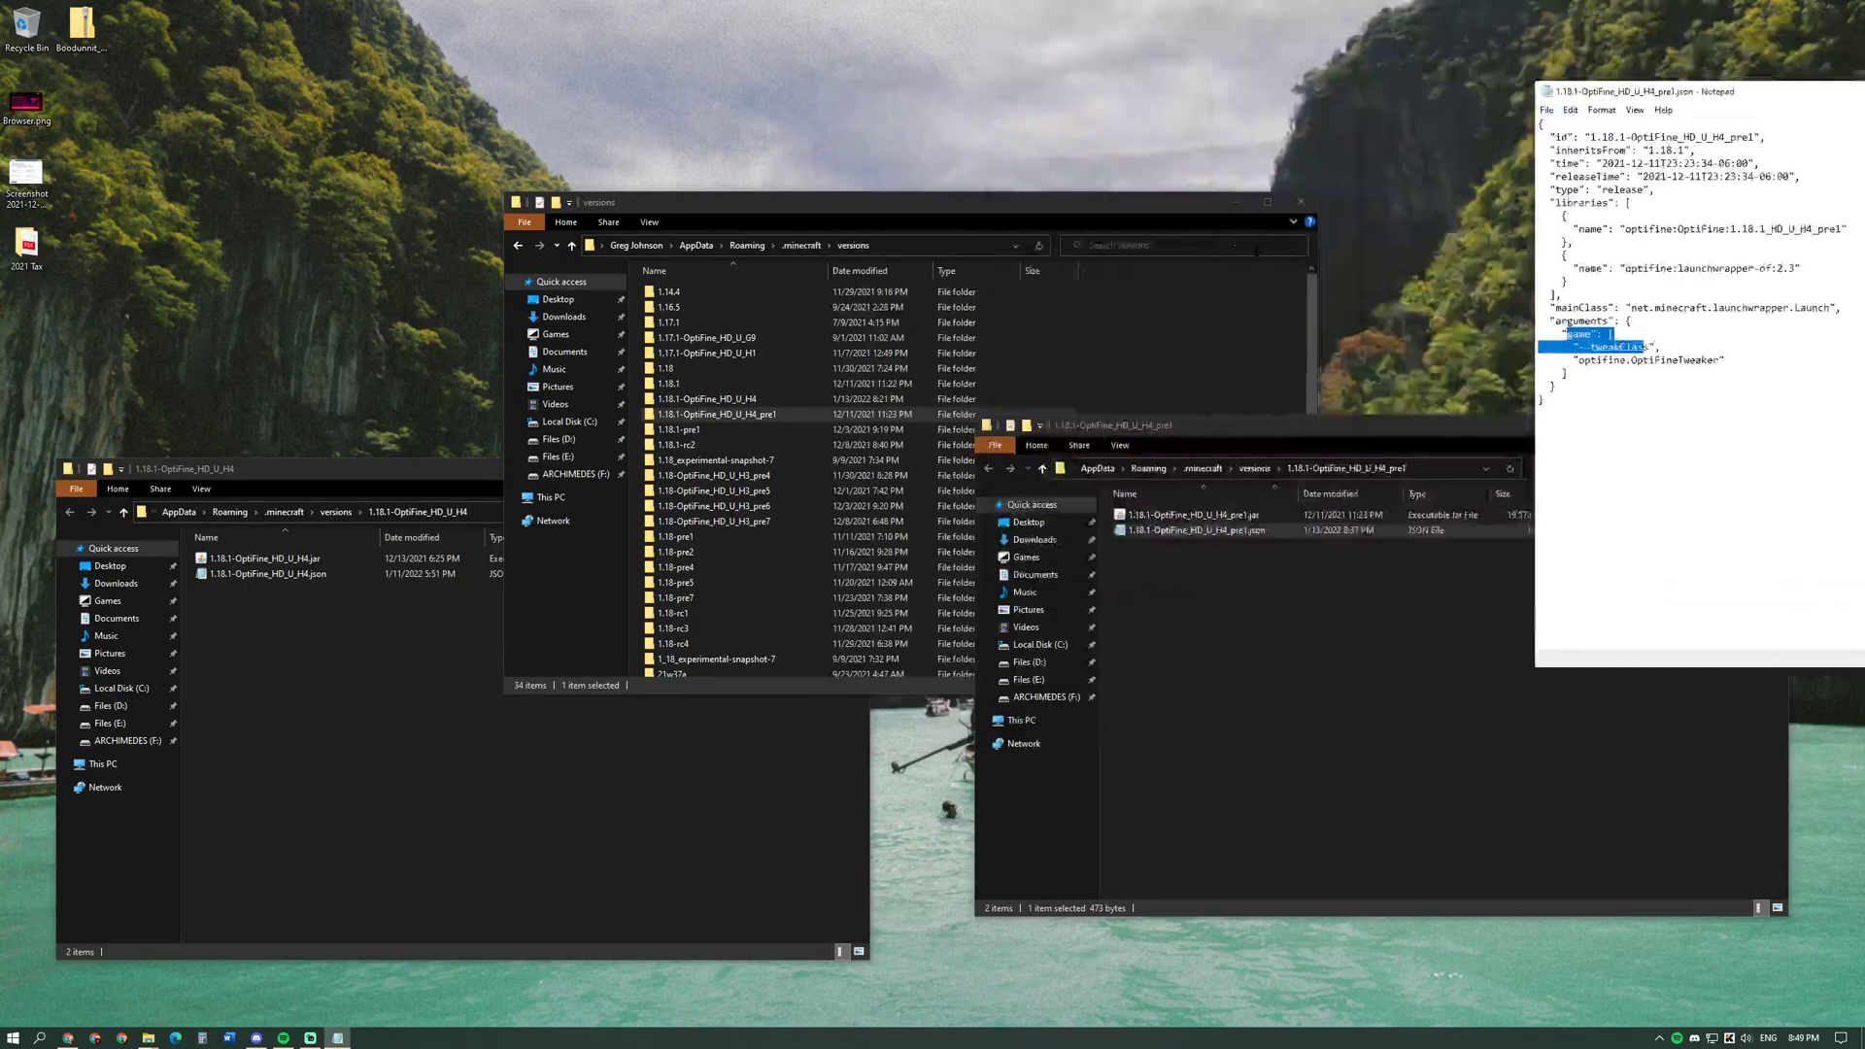
key(super+Right)
click(1064, 215)
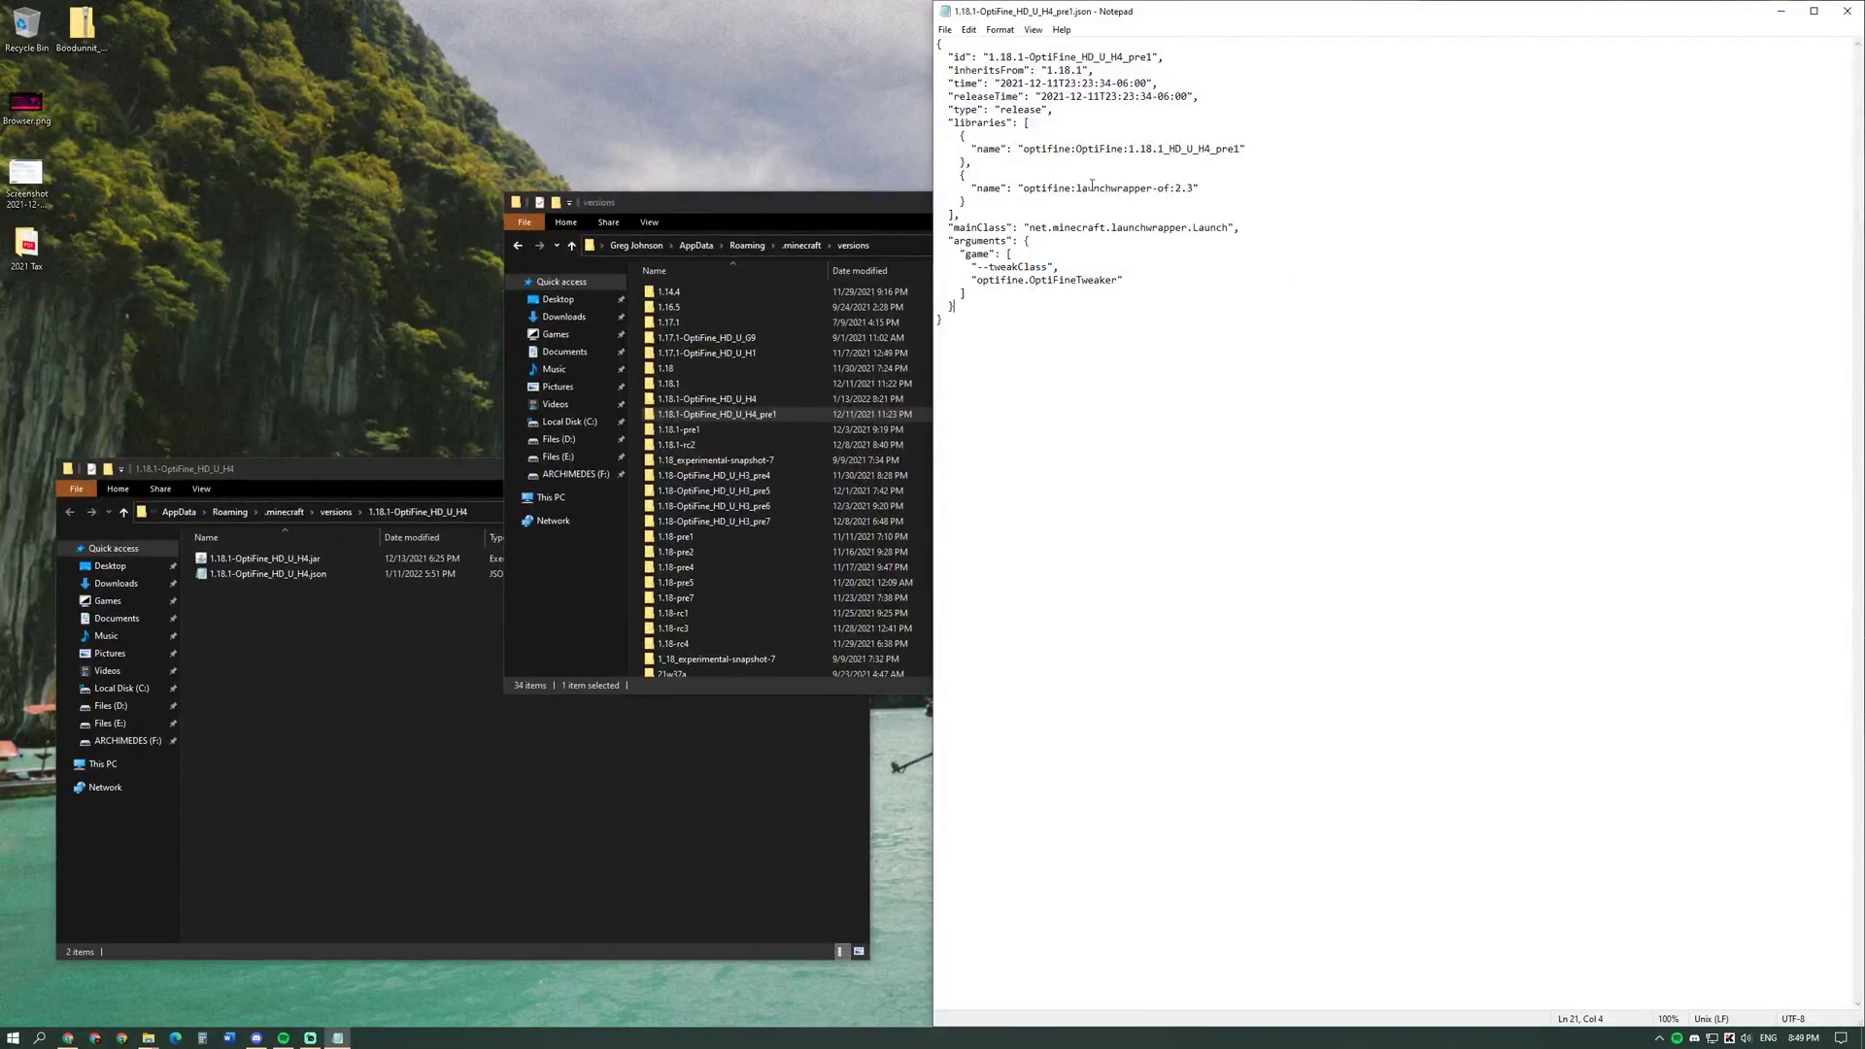
Open 1.18.1-OptiFine_HD_U_H4.json in Notepad and snap it to the left half.
click(421, 687)
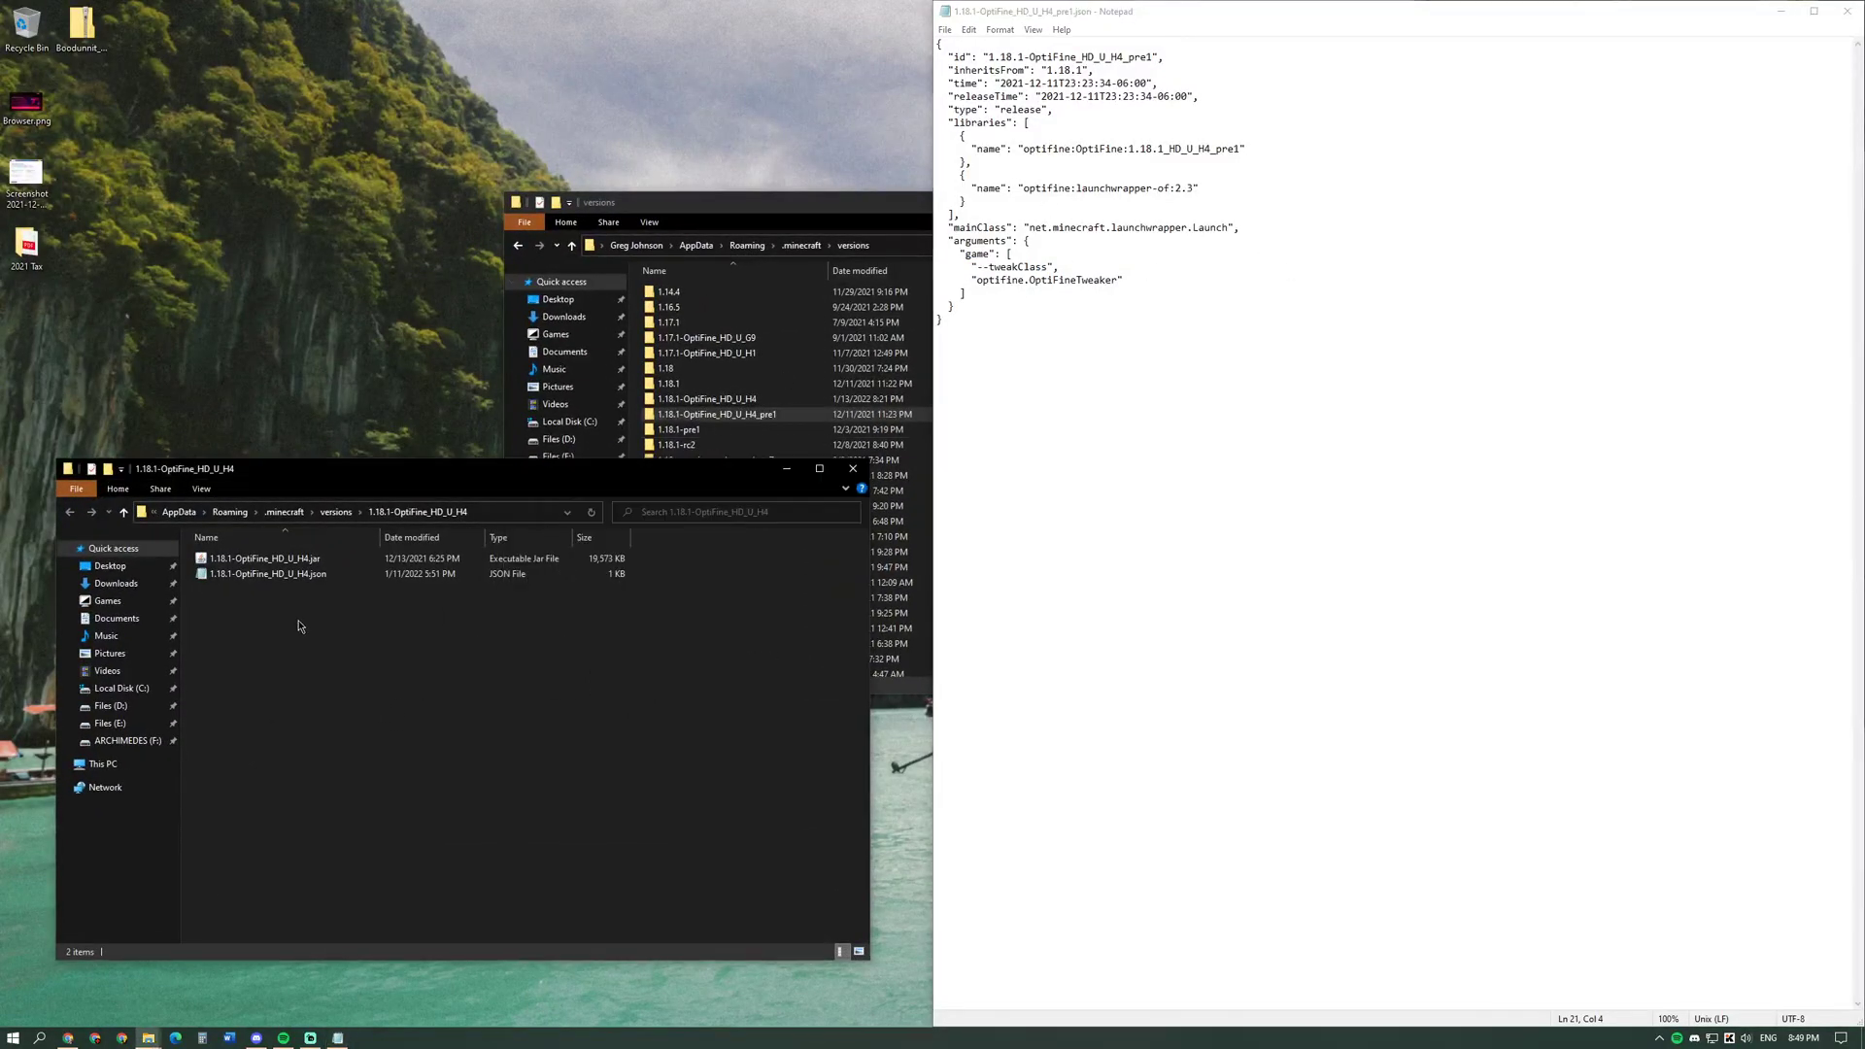
double_click(247, 574)
key(super+Left)
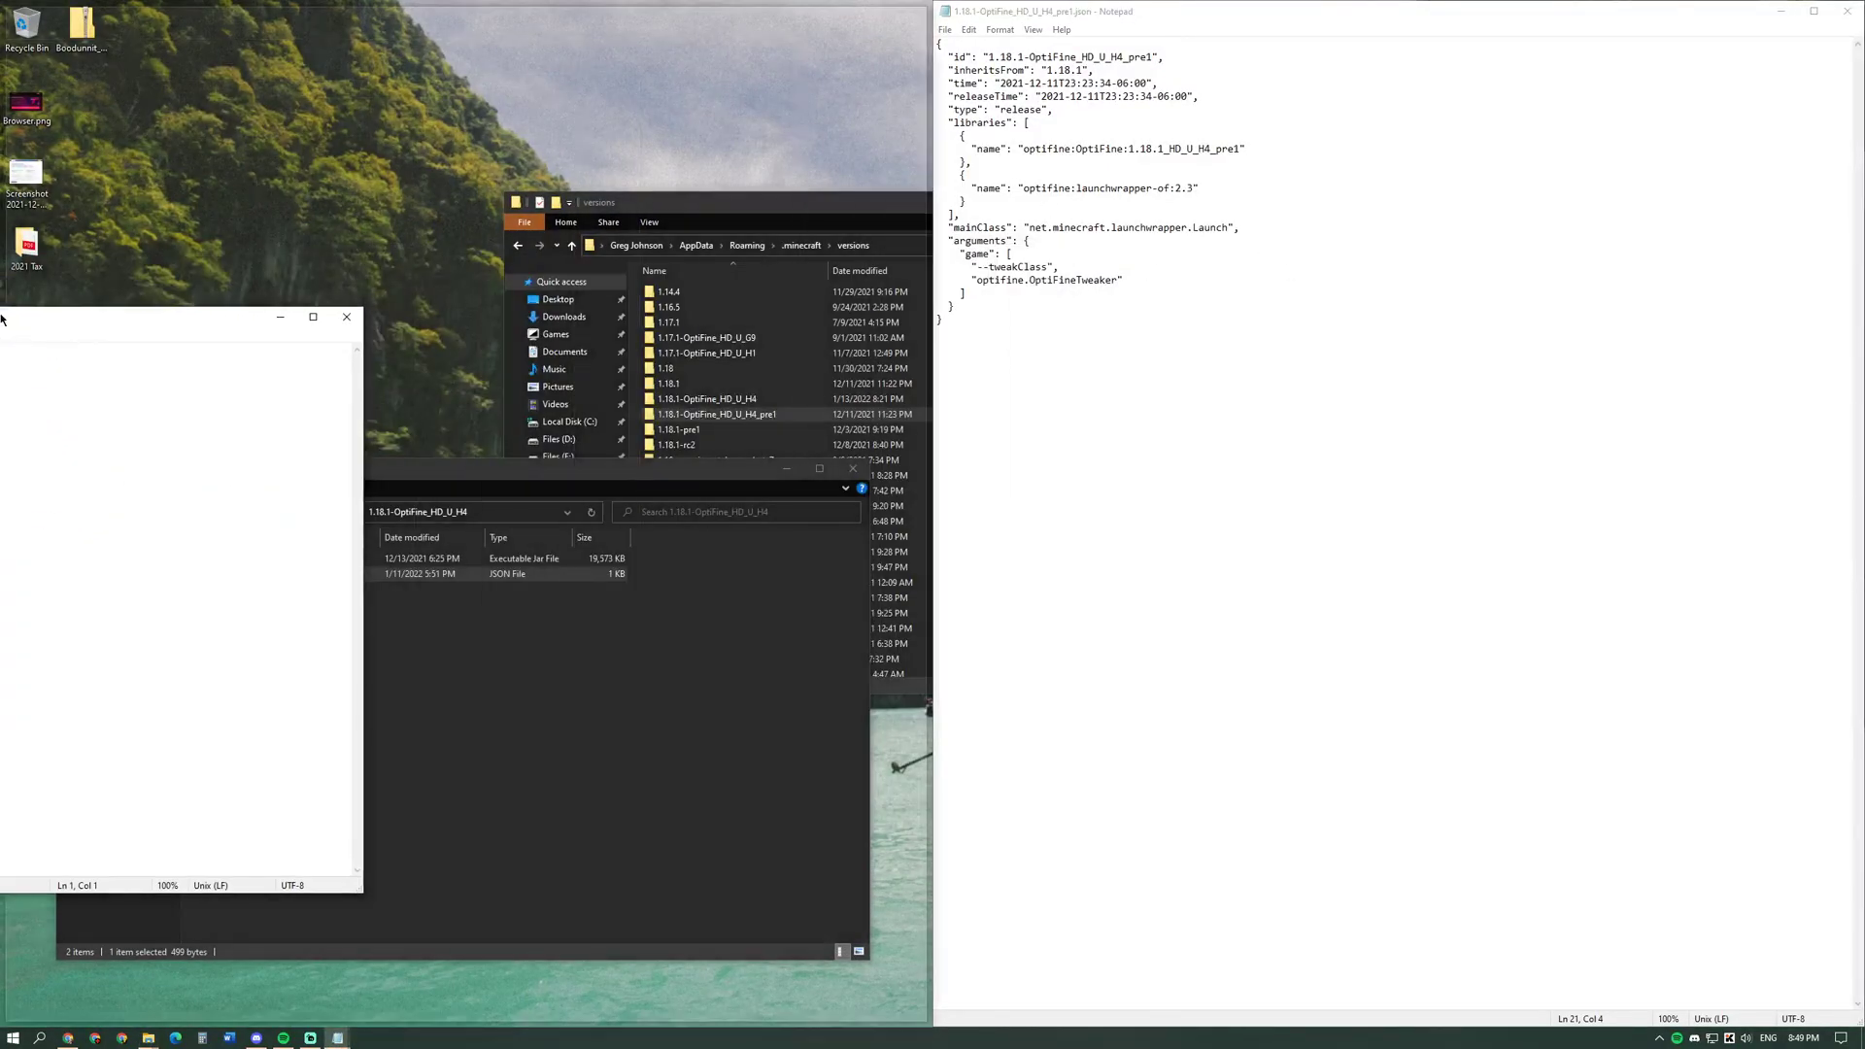
Copy the "net.minecraft.client.main.Main" string from the H4 JSON.
click(262, 329)
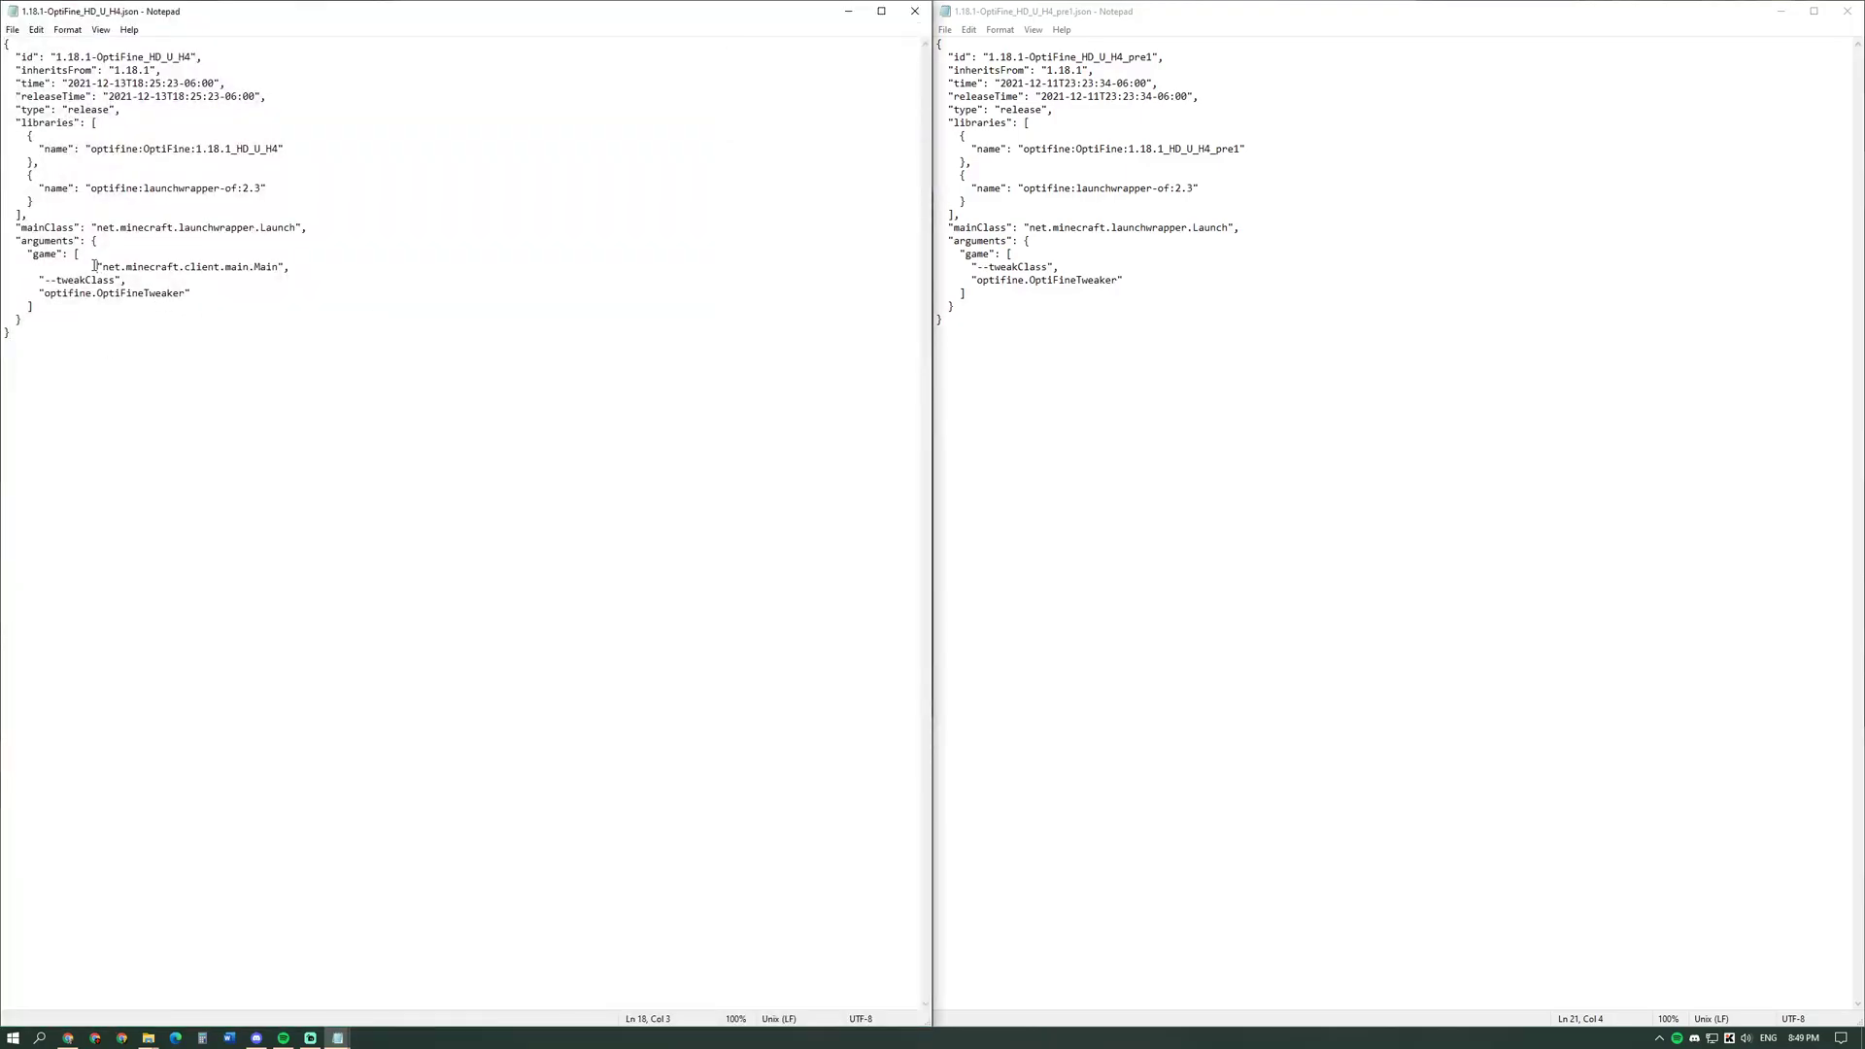
drag(94, 266, 283, 263)
right_click(260, 266)
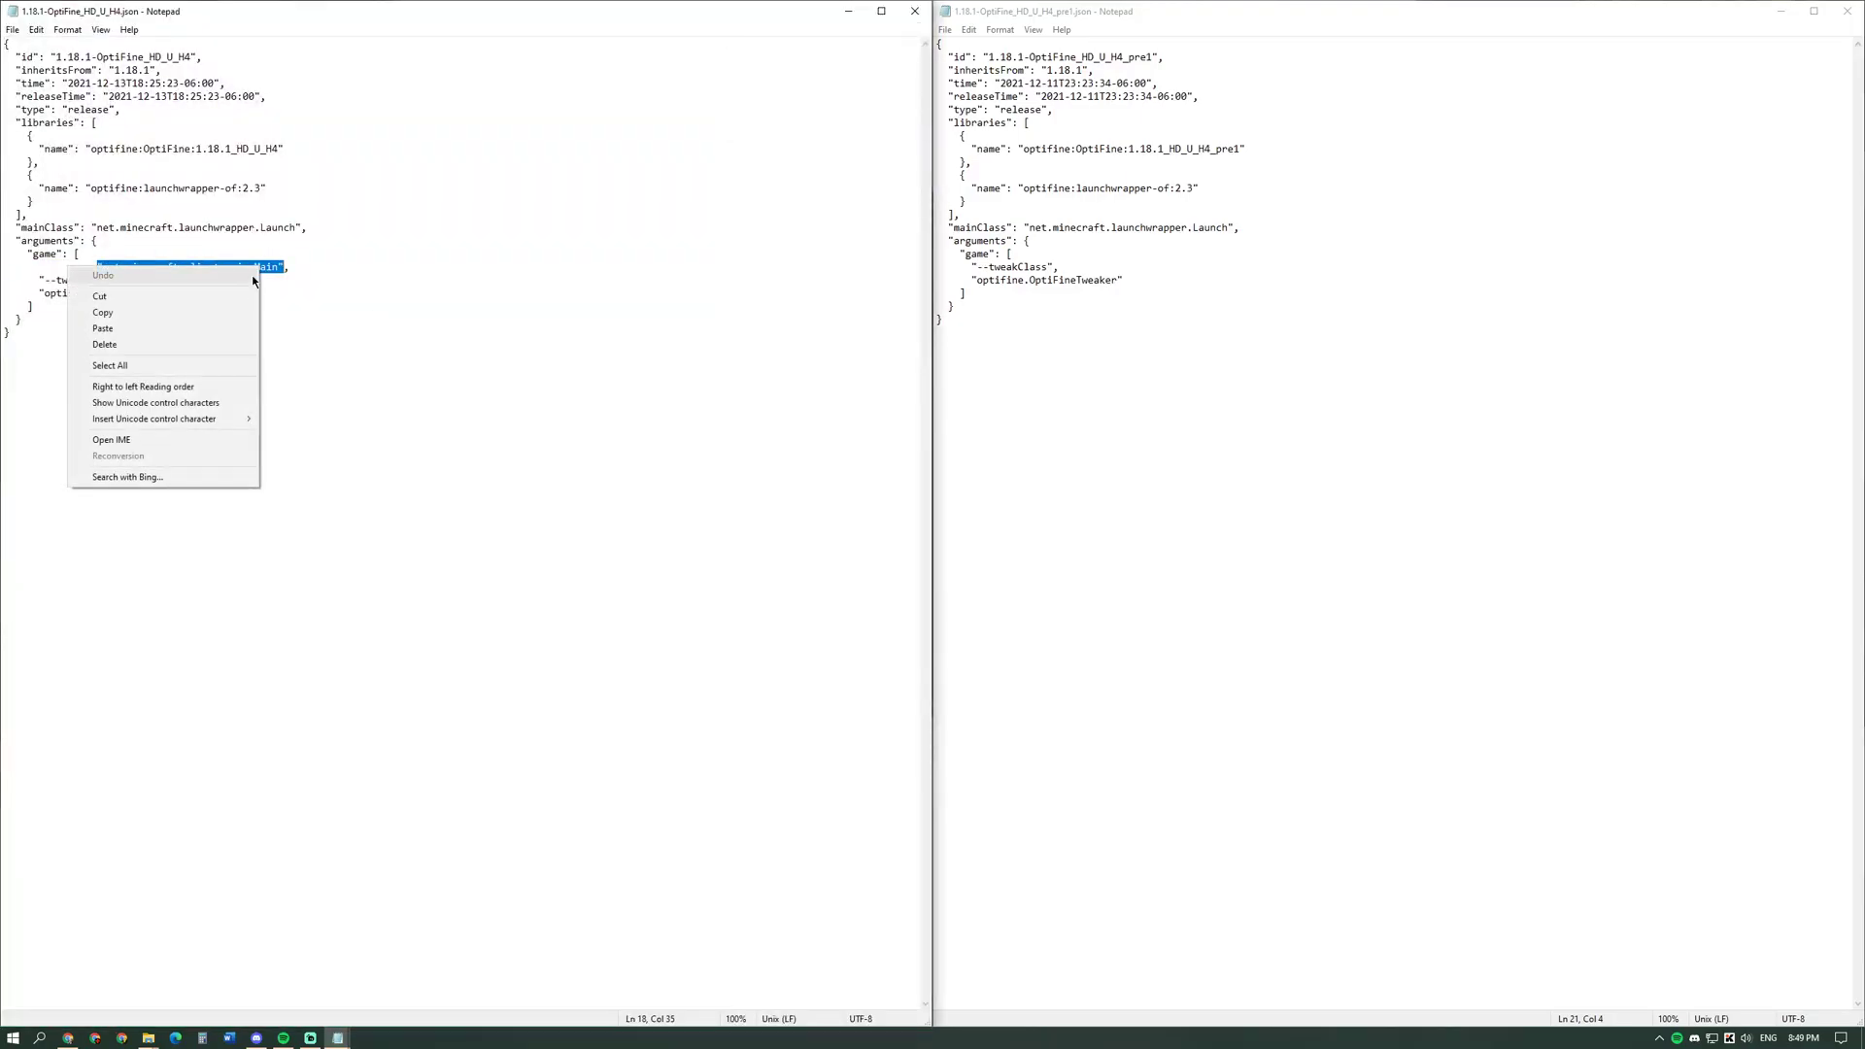
click(192, 321)
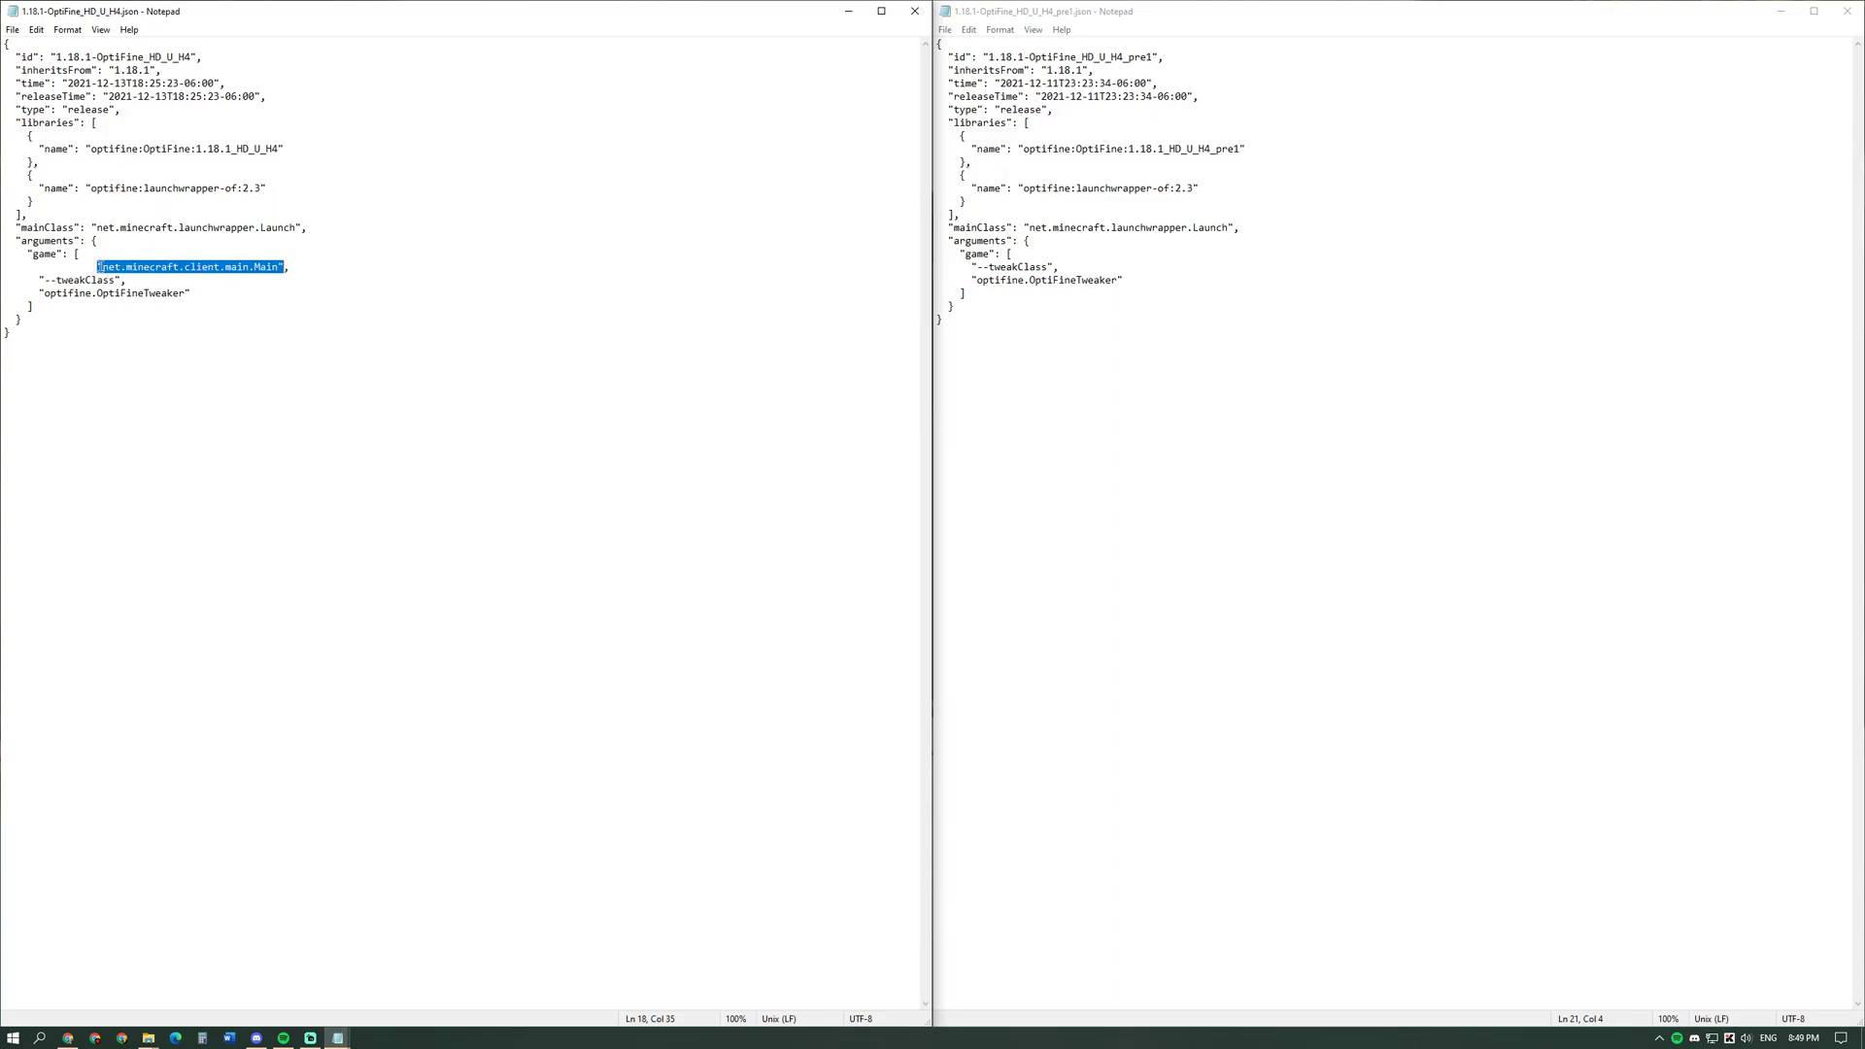
Paste it on a new line after "game": [ in the pre1 JSON and save.
click(1027, 256)
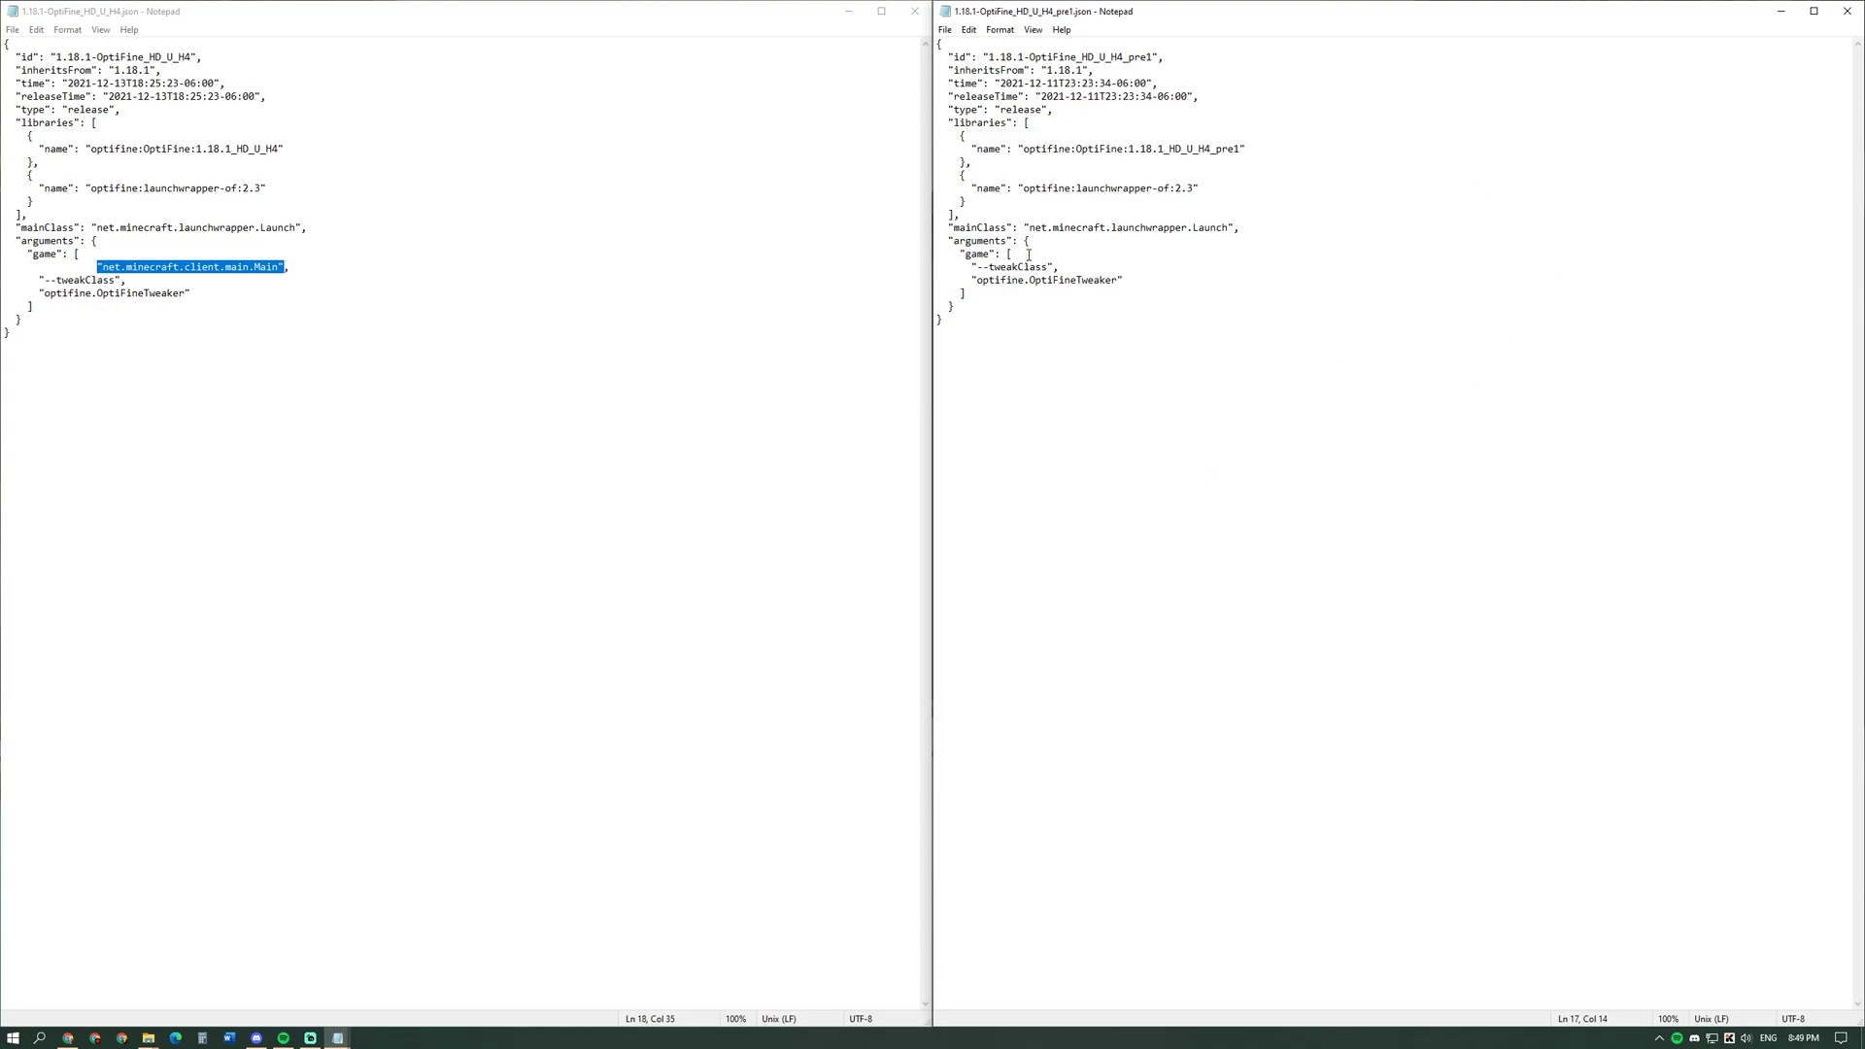
key(Return)
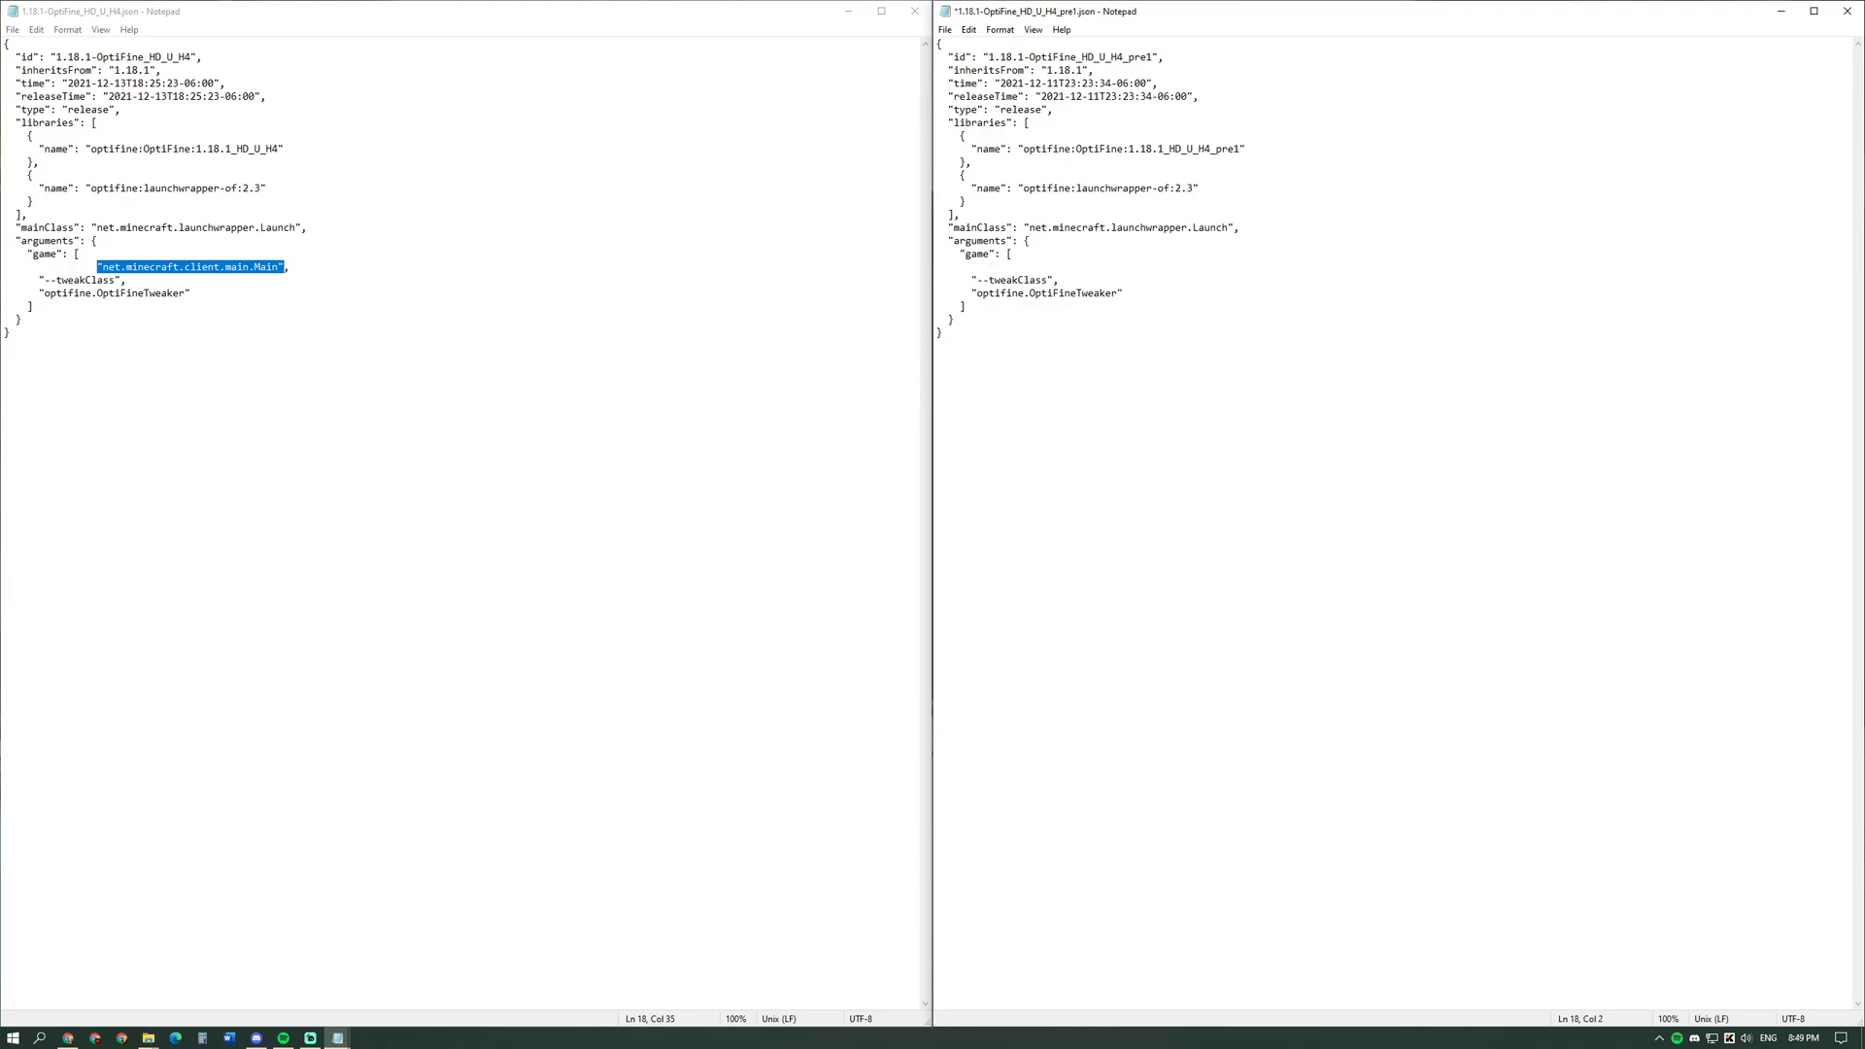
key(ctrl+v)
click(946, 29)
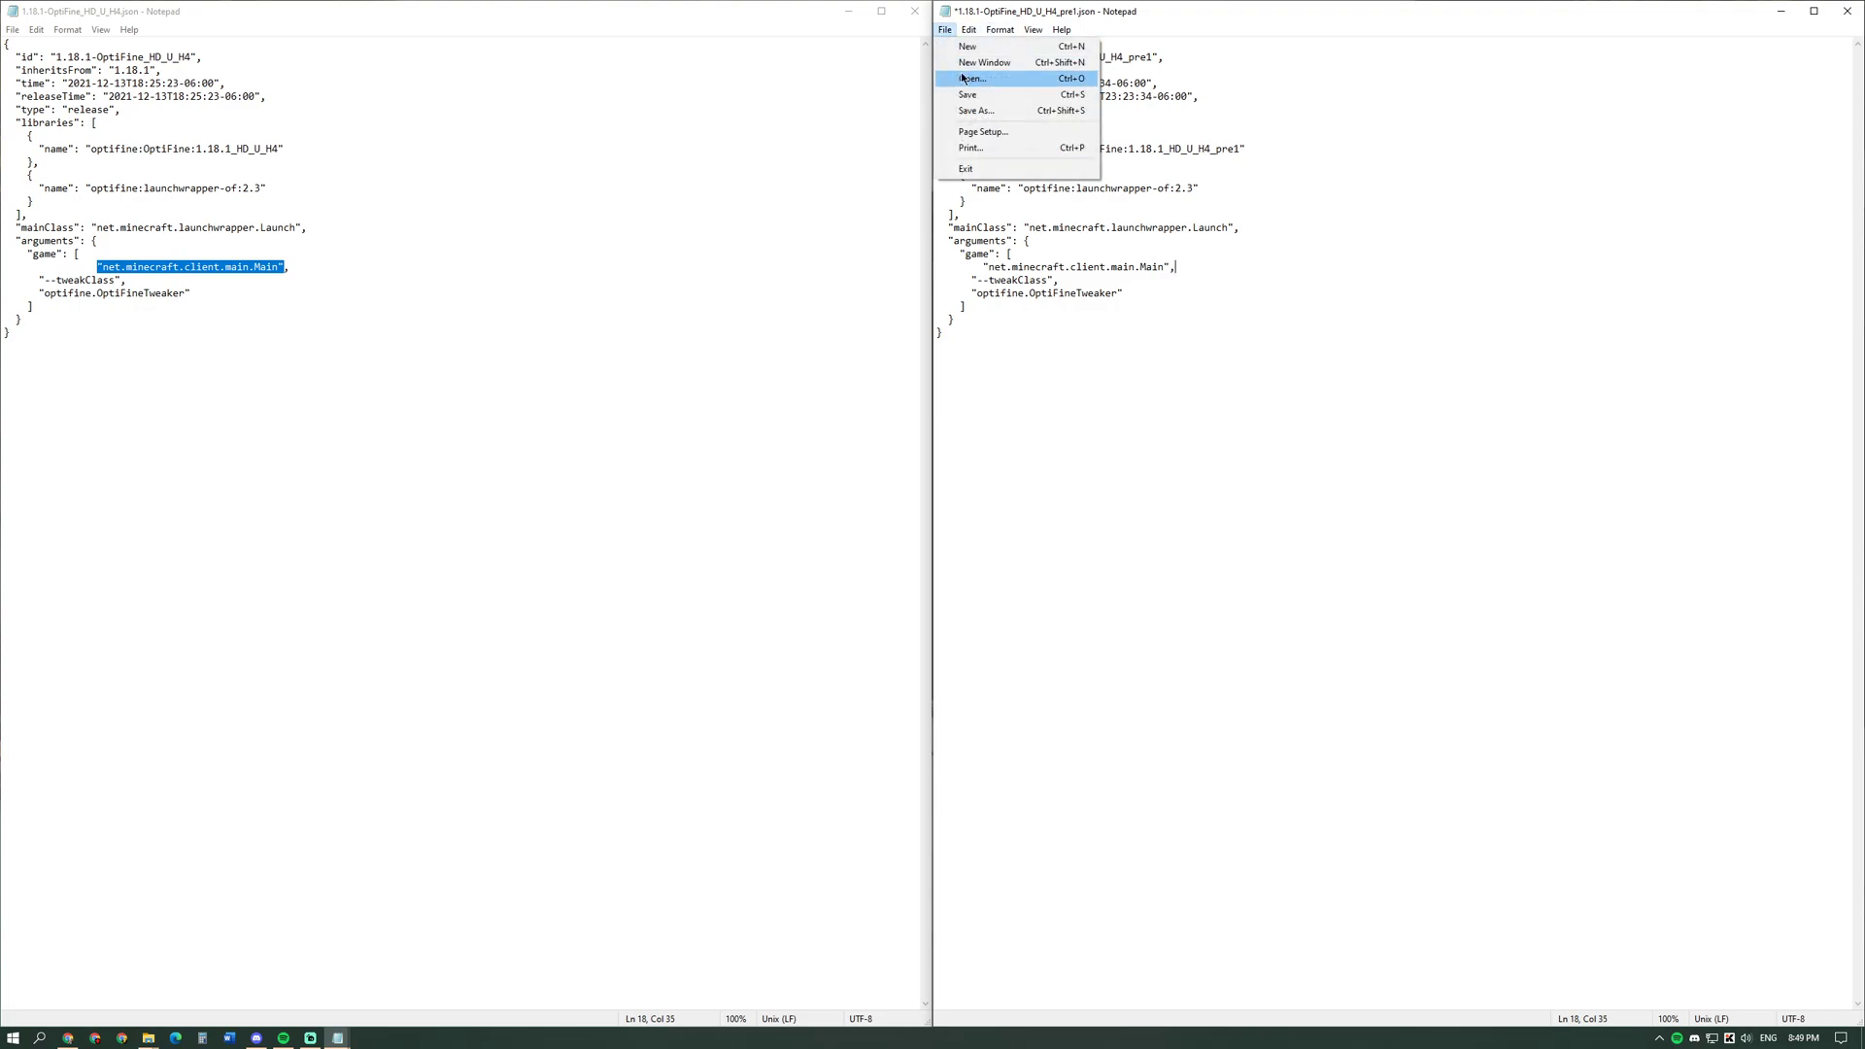
click(972, 96)
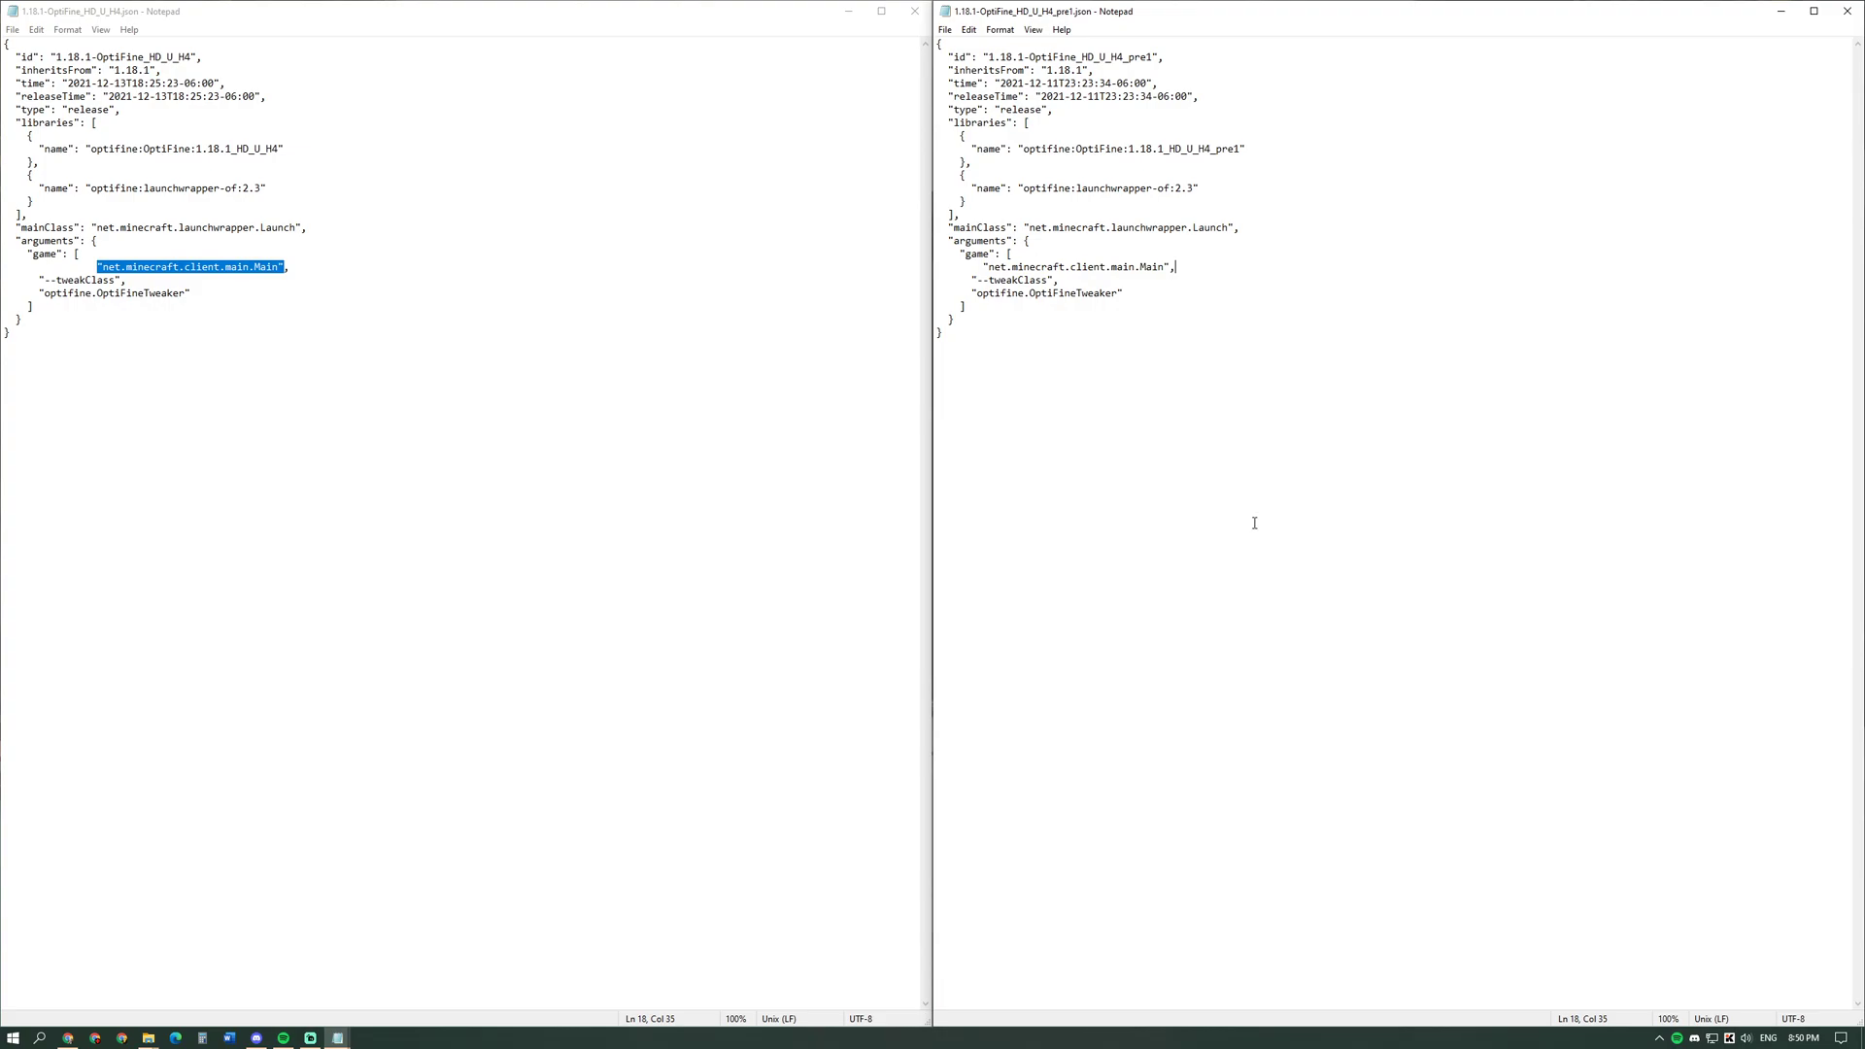
click(96, 267)
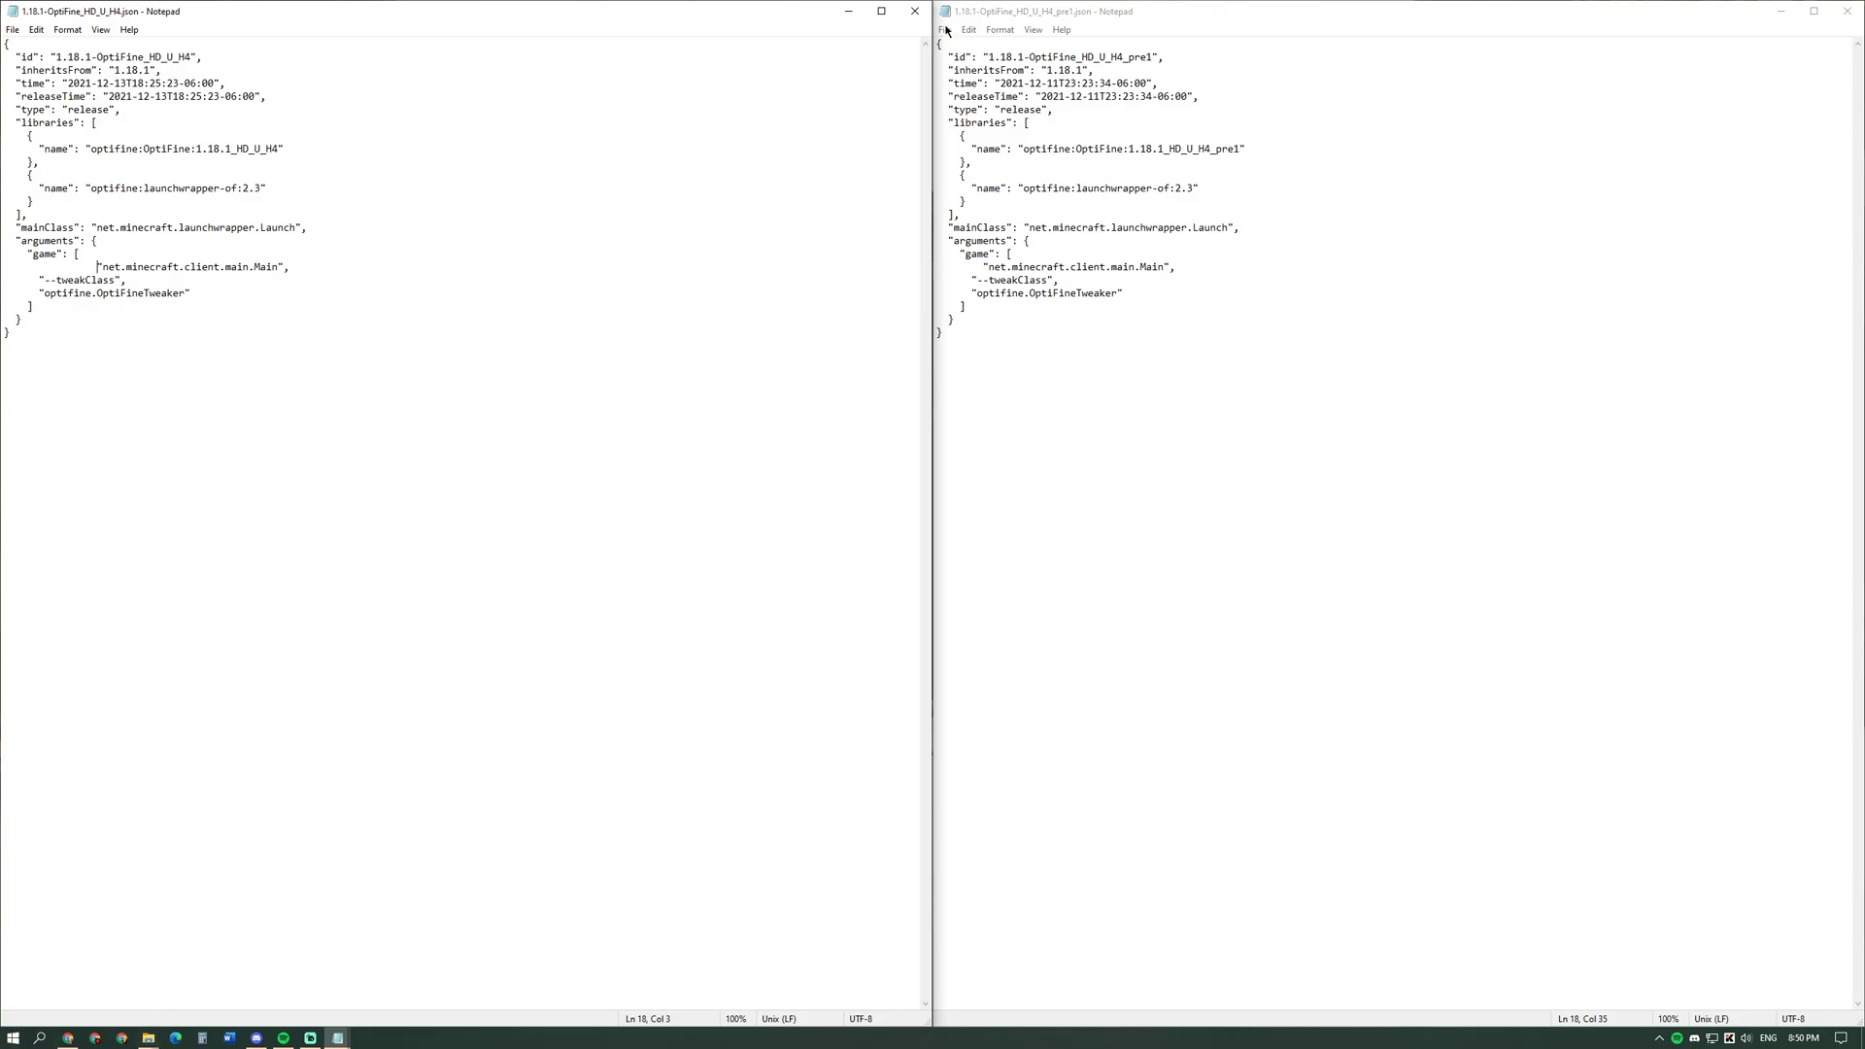
Close both Notepad windows and open the H4 JSON in Notepad++, docked left.
click(914, 11)
click(1847, 11)
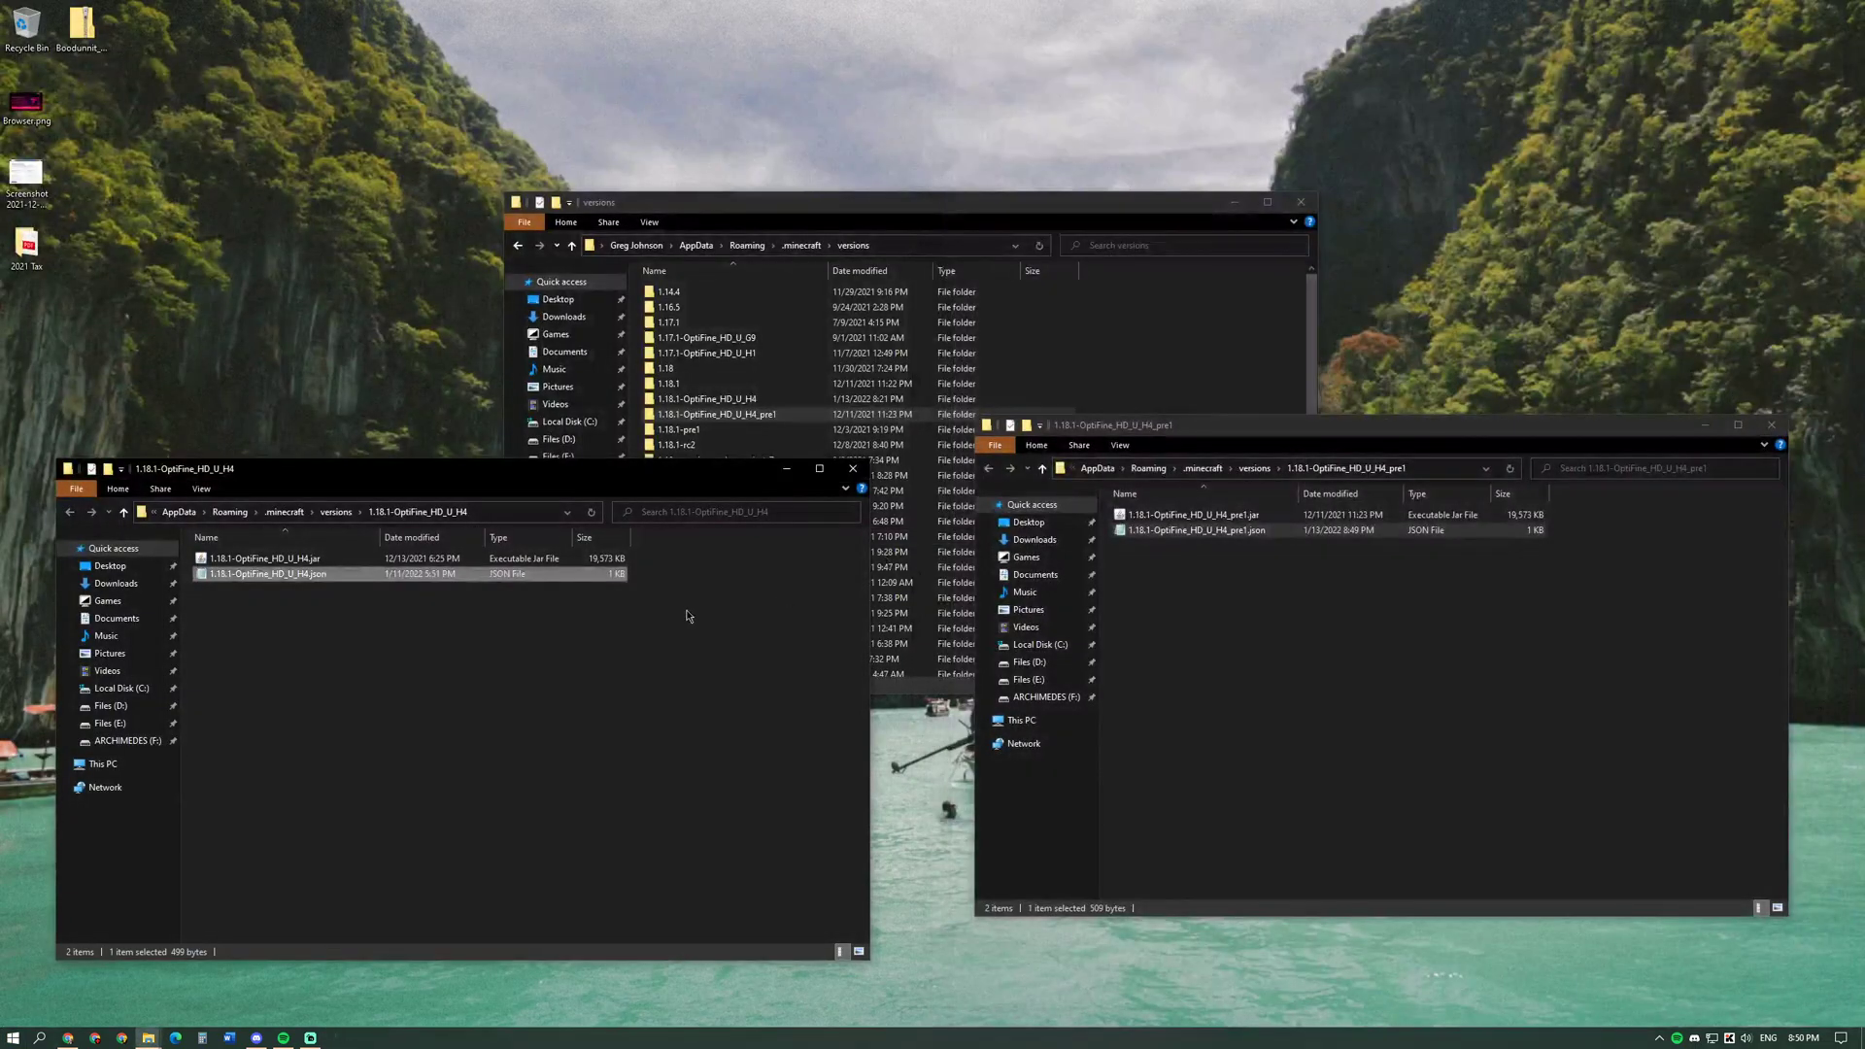
right_click(288, 594)
right_click(200, 594)
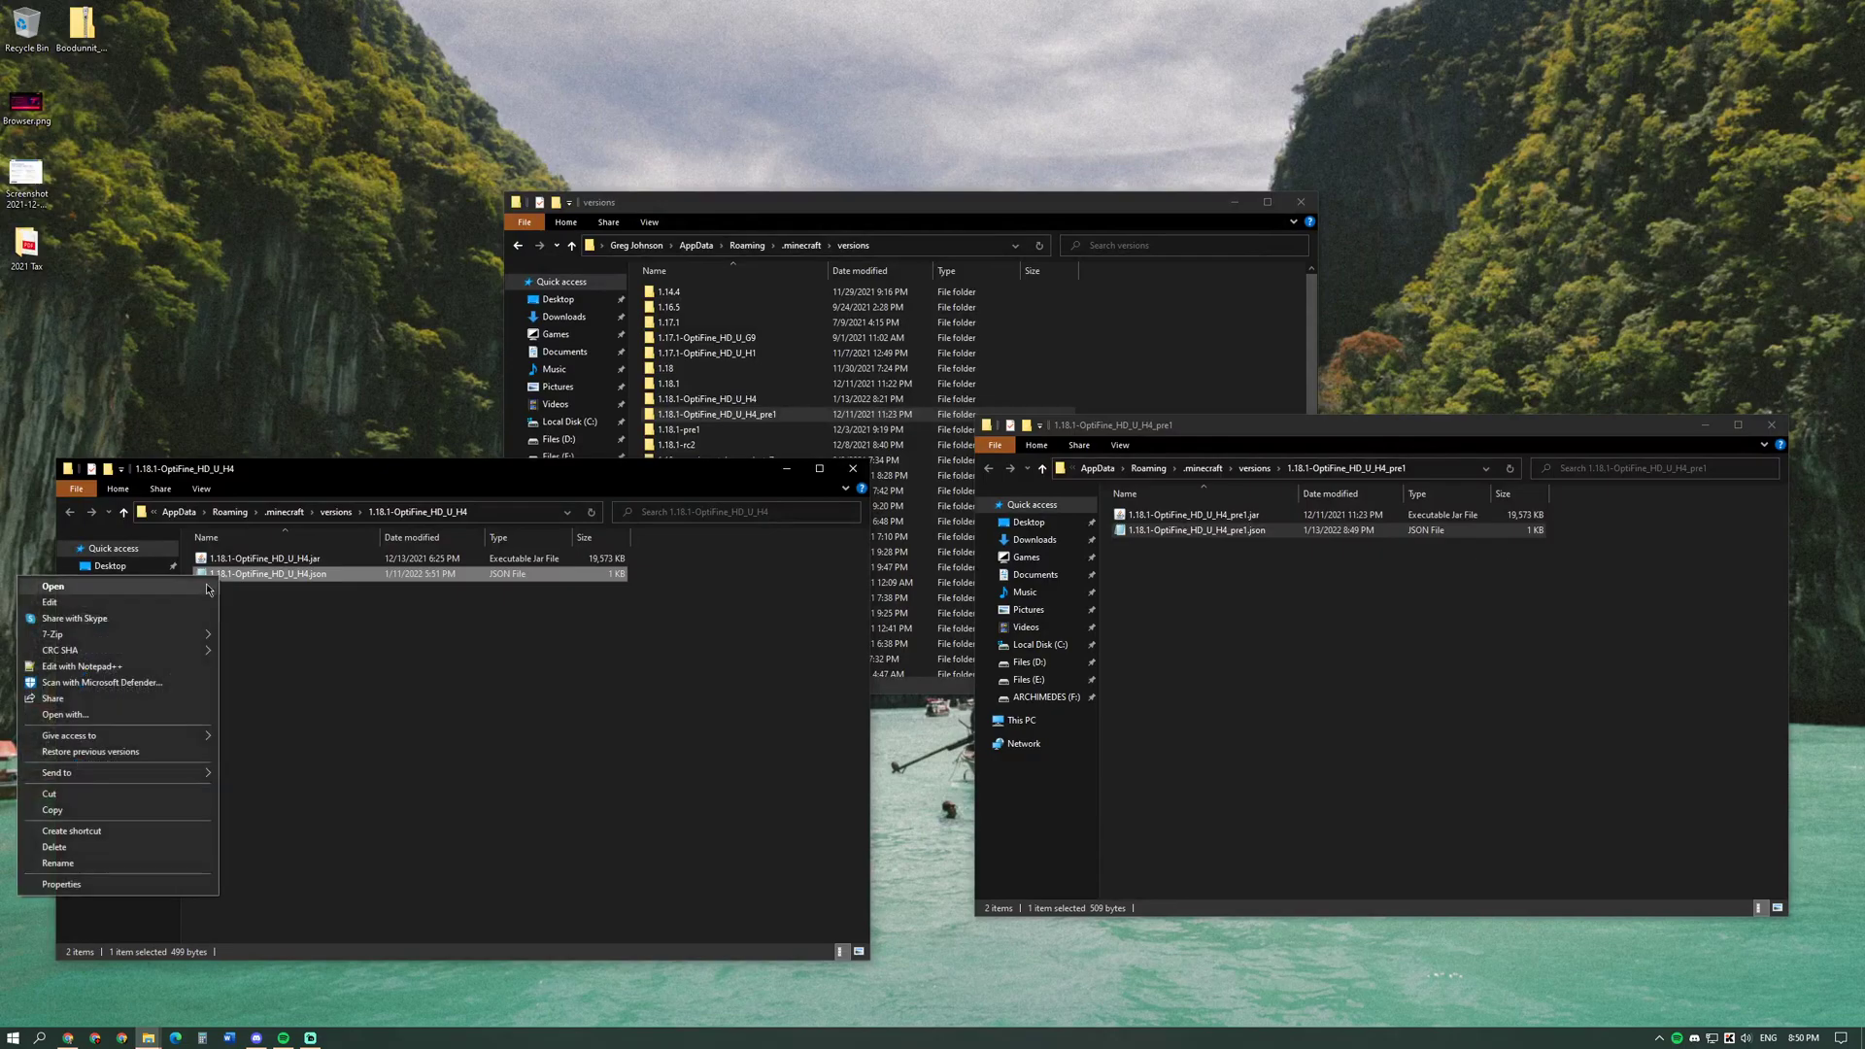
click(189, 666)
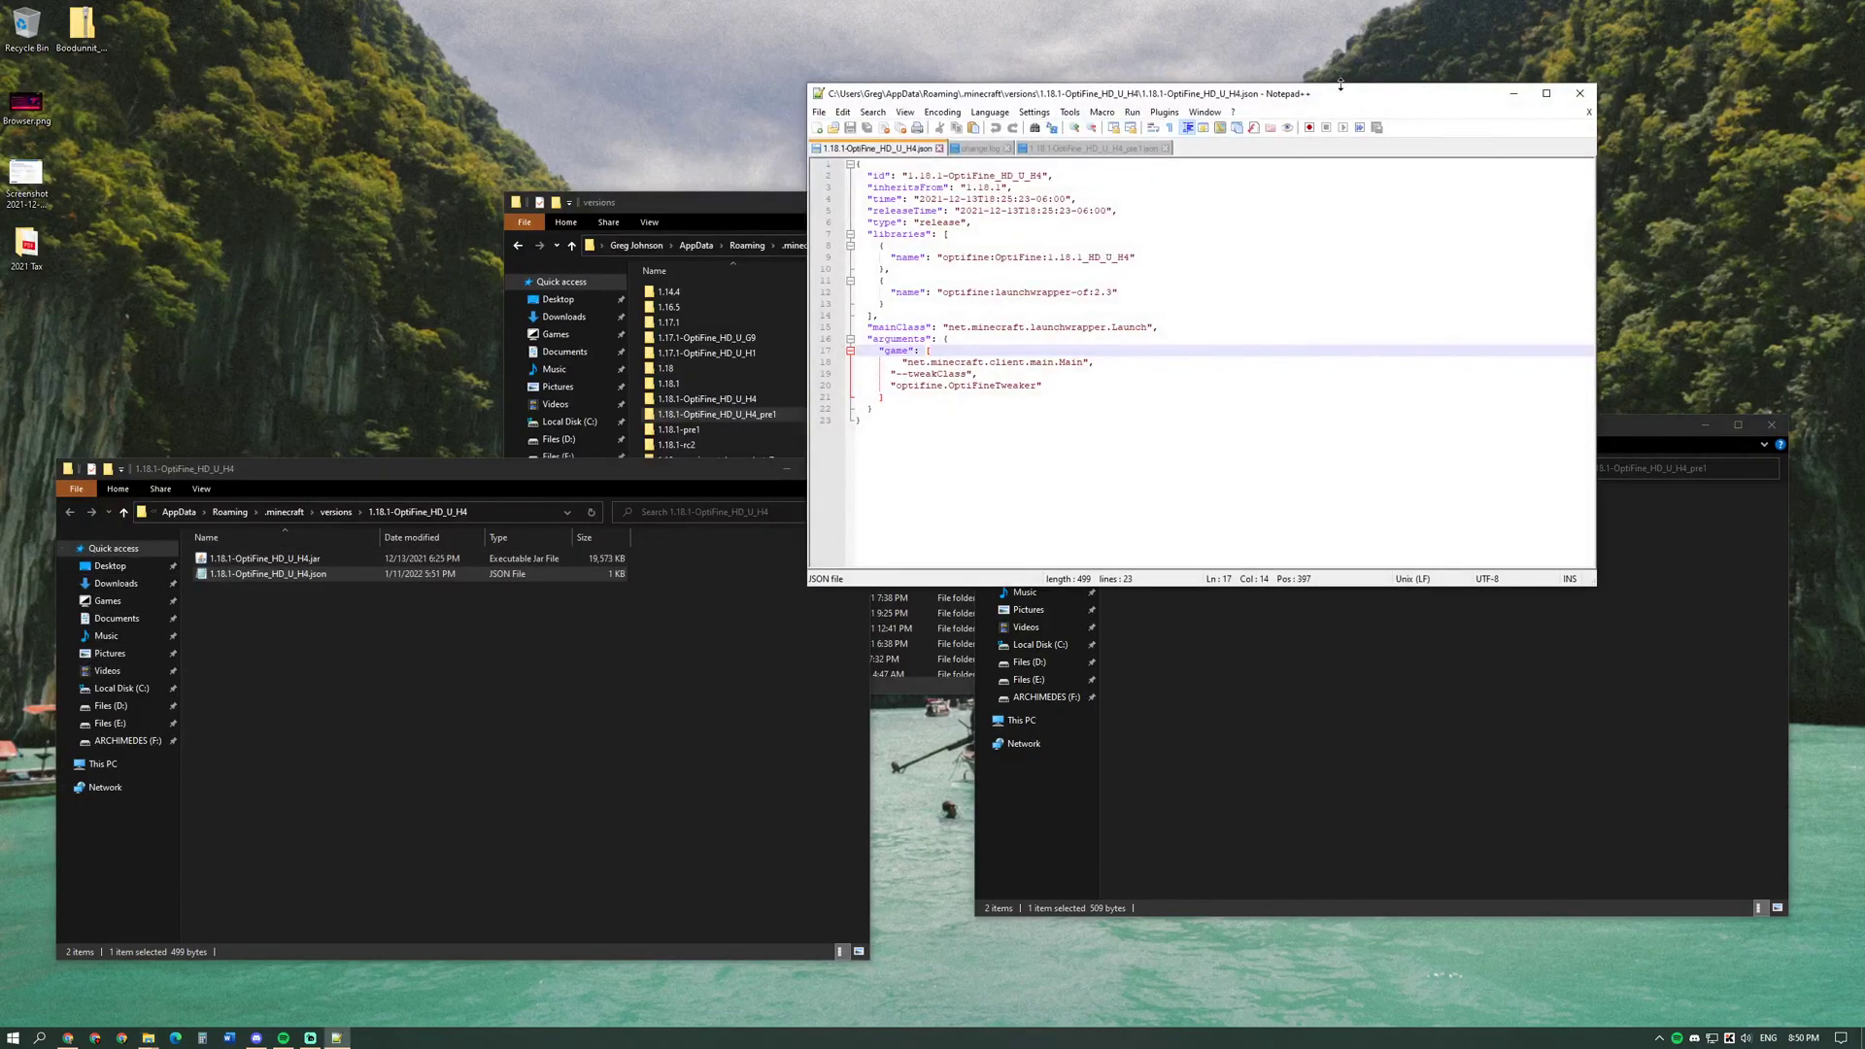
drag(1344, 88, 2, 389)
click(661, 616)
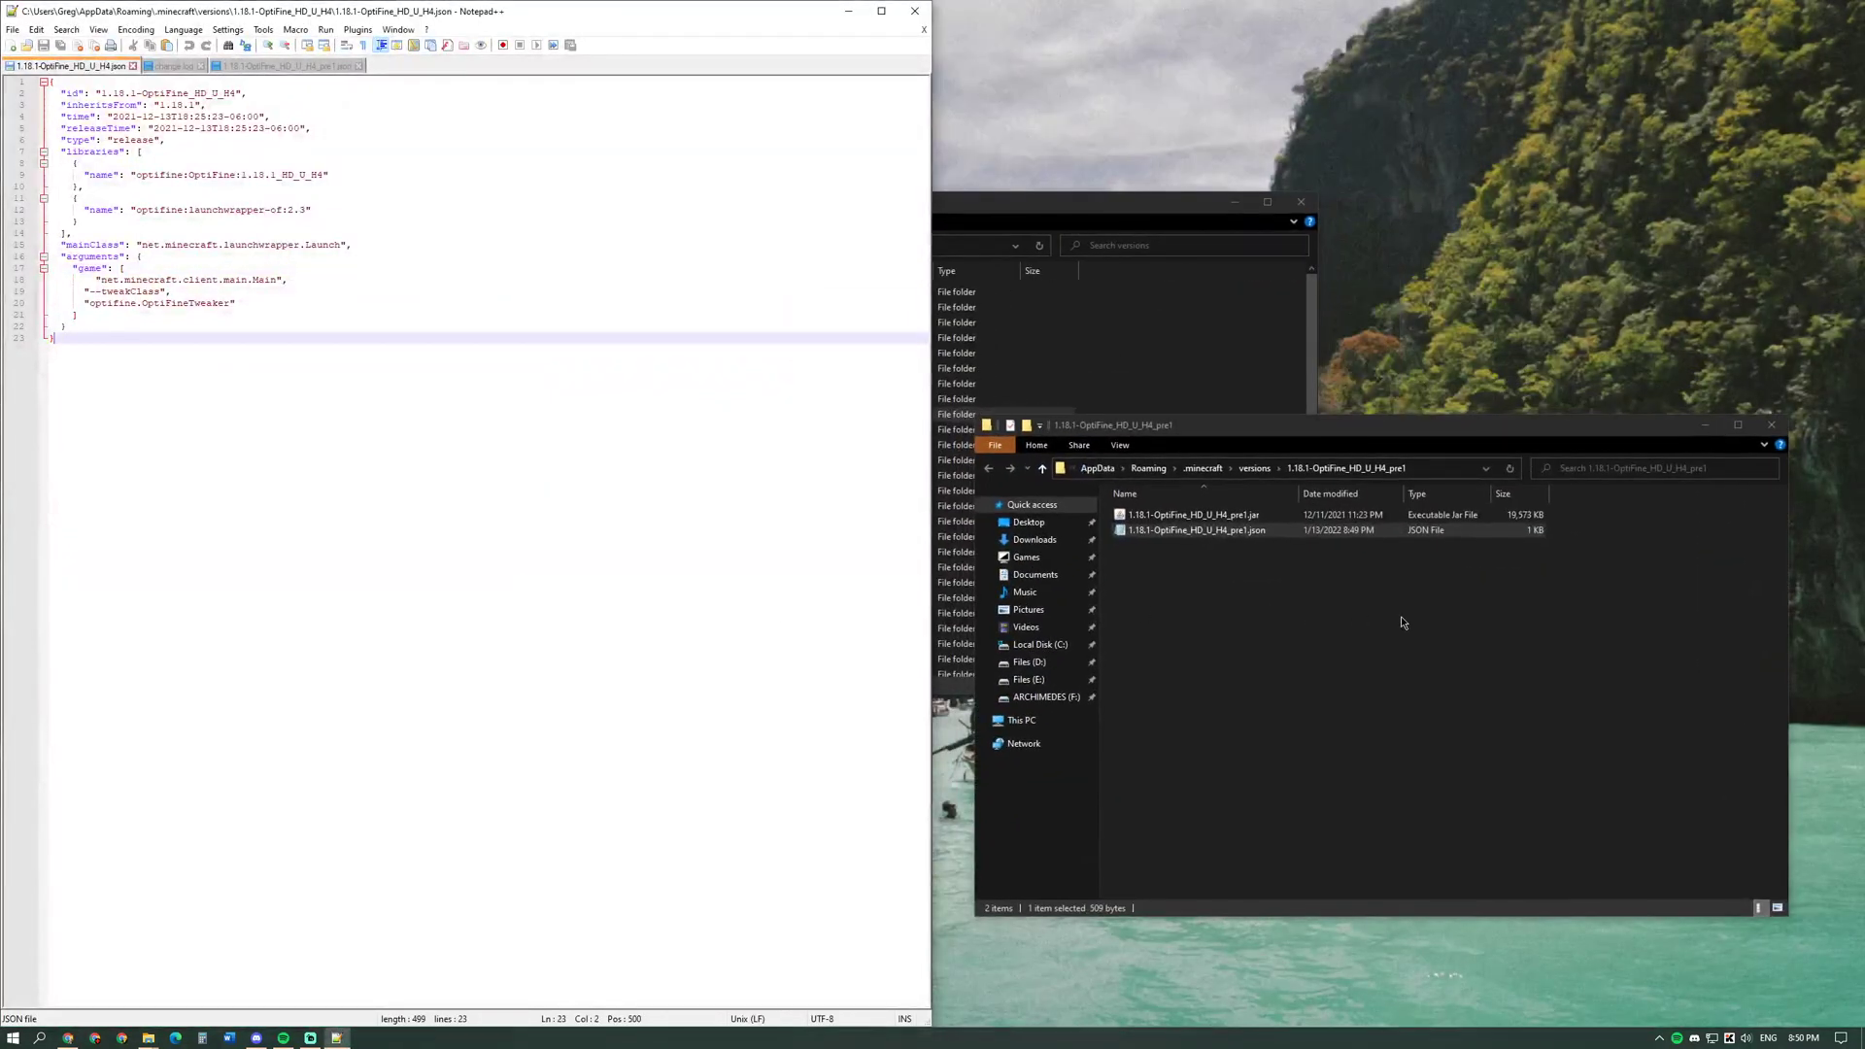
Open the pre1 JSON in Notepad on the right half, then close it again.
click(1175, 530)
right_click(1175, 529)
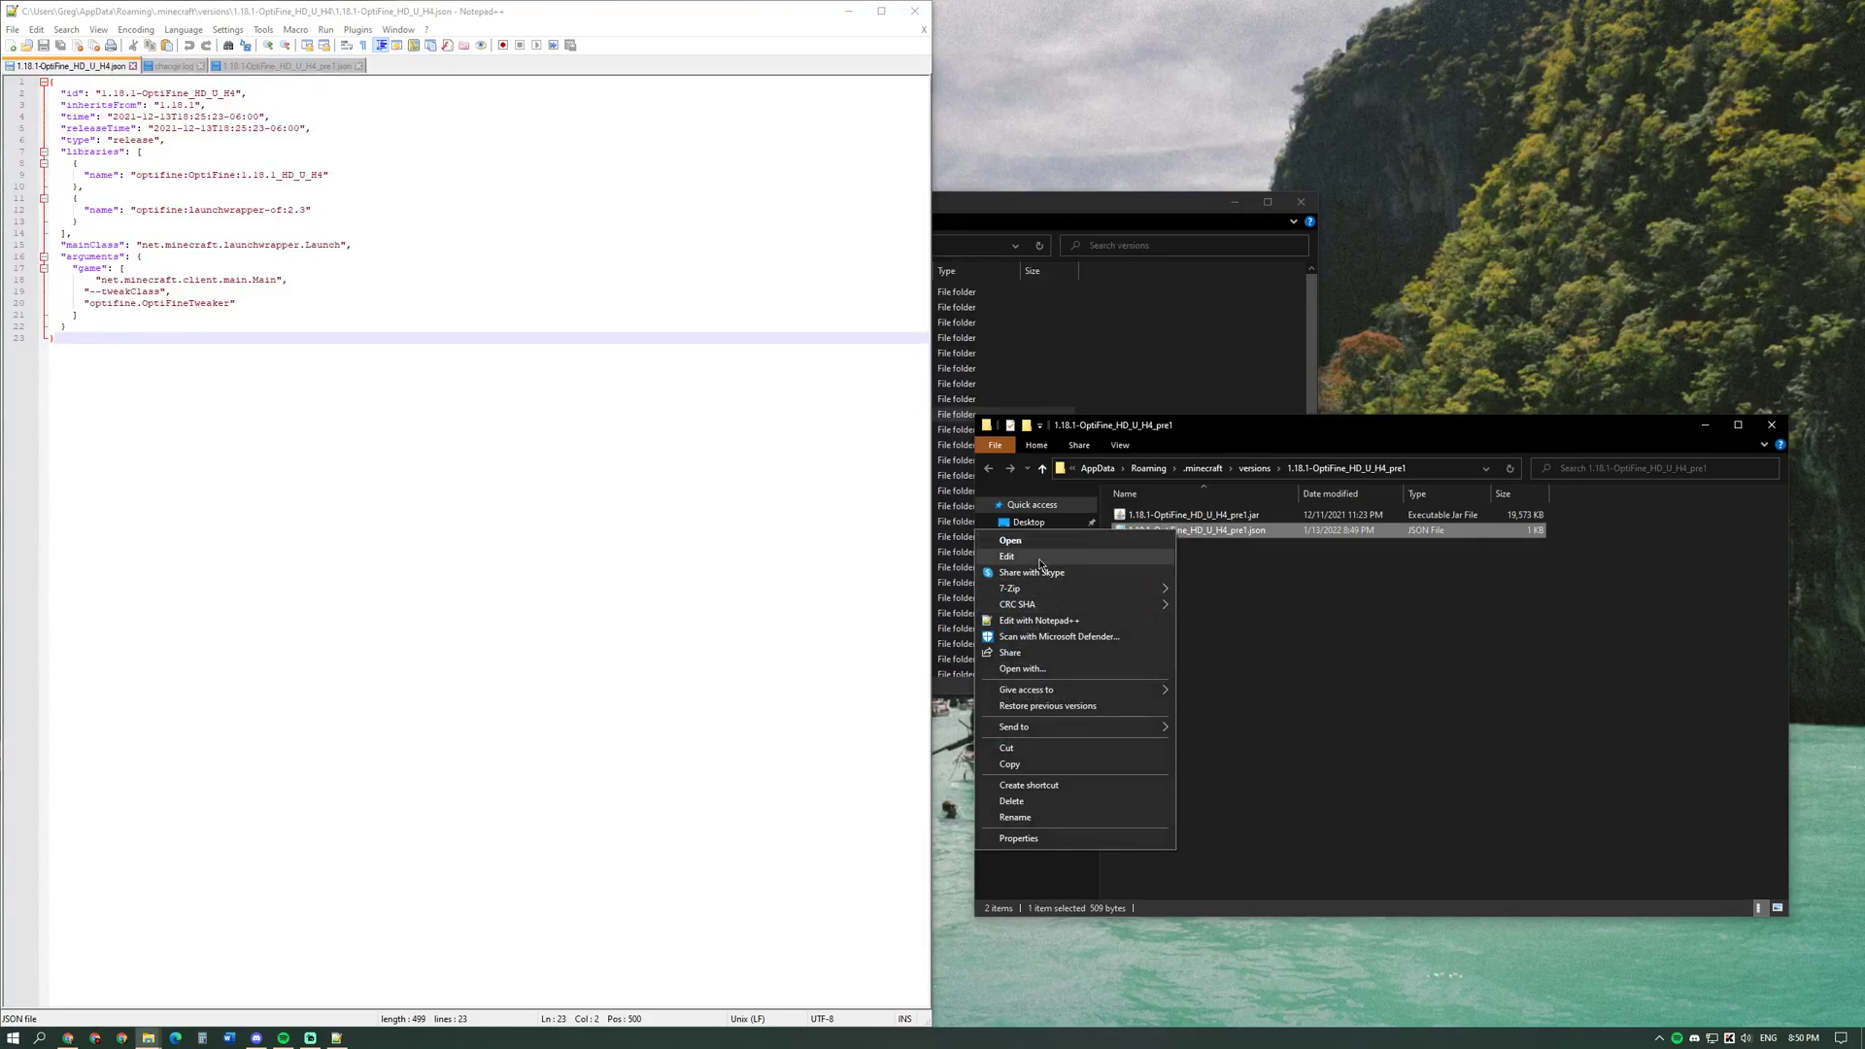
click(1039, 556)
drag(499, 189, 1864, 85)
click(1087, 360)
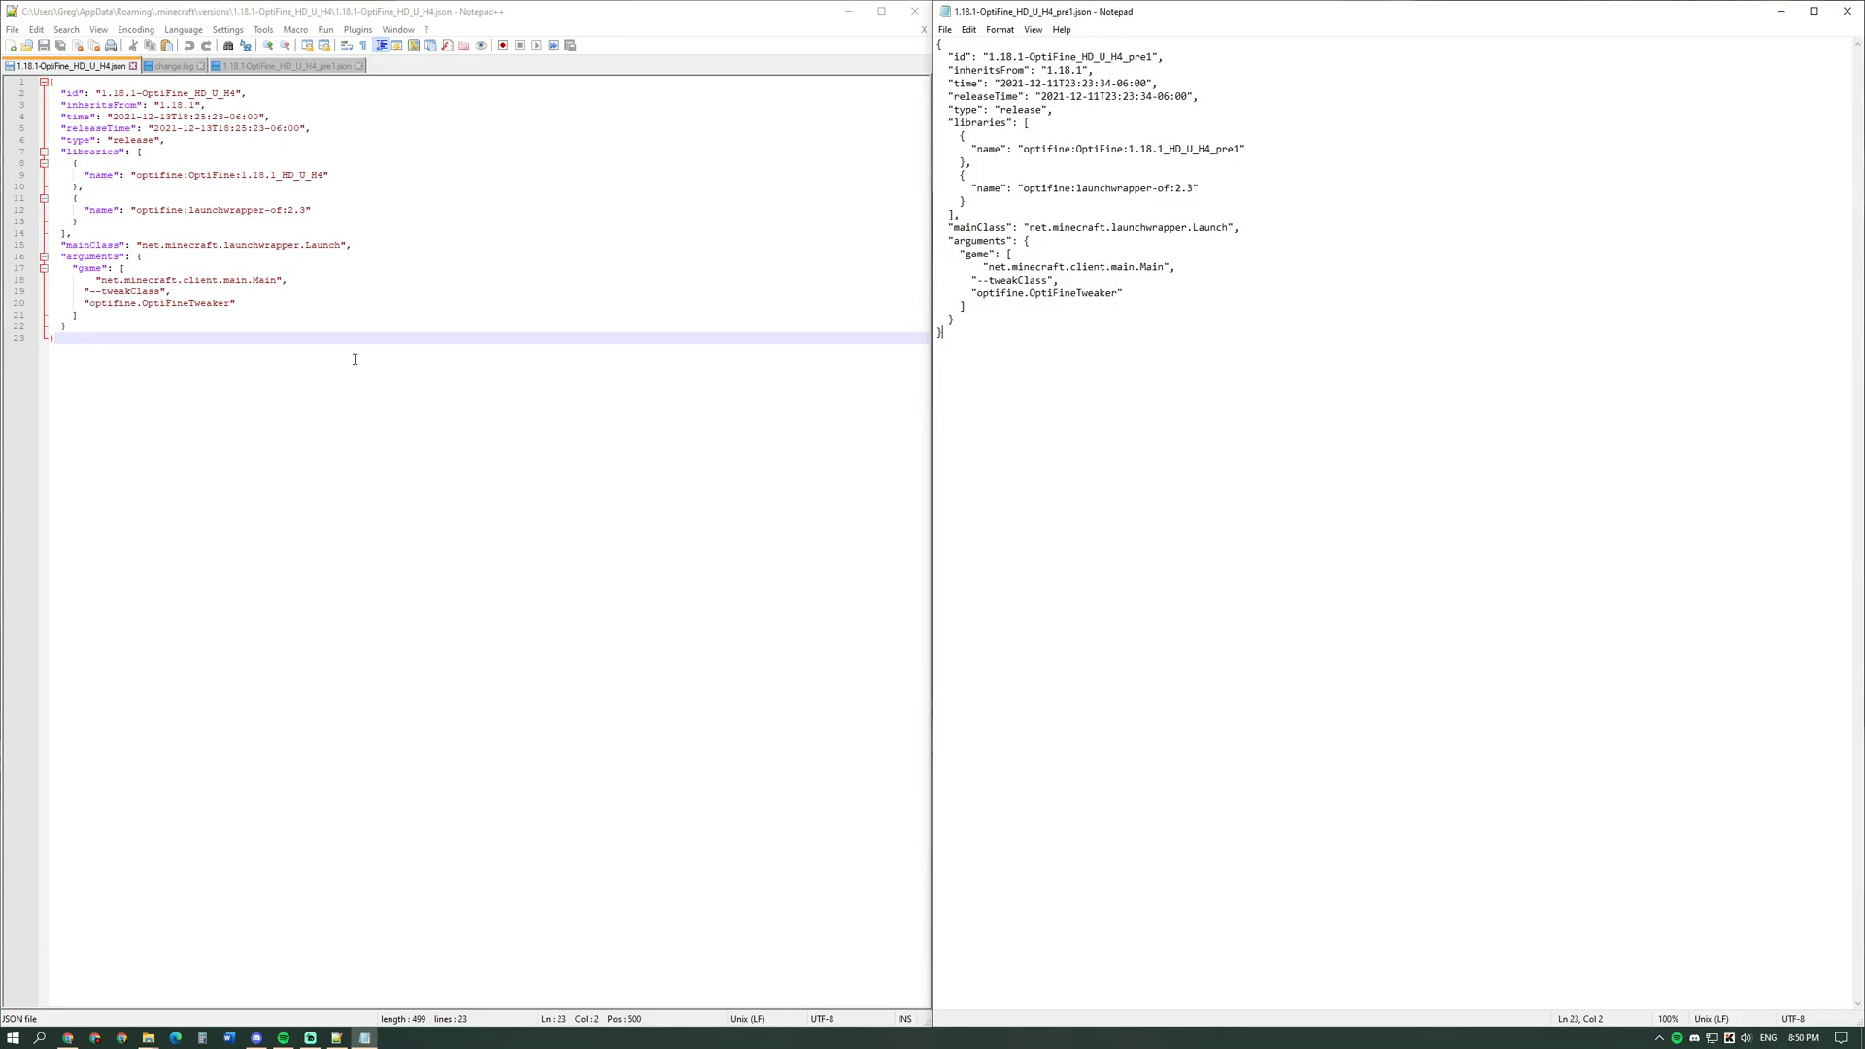
click(1847, 11)
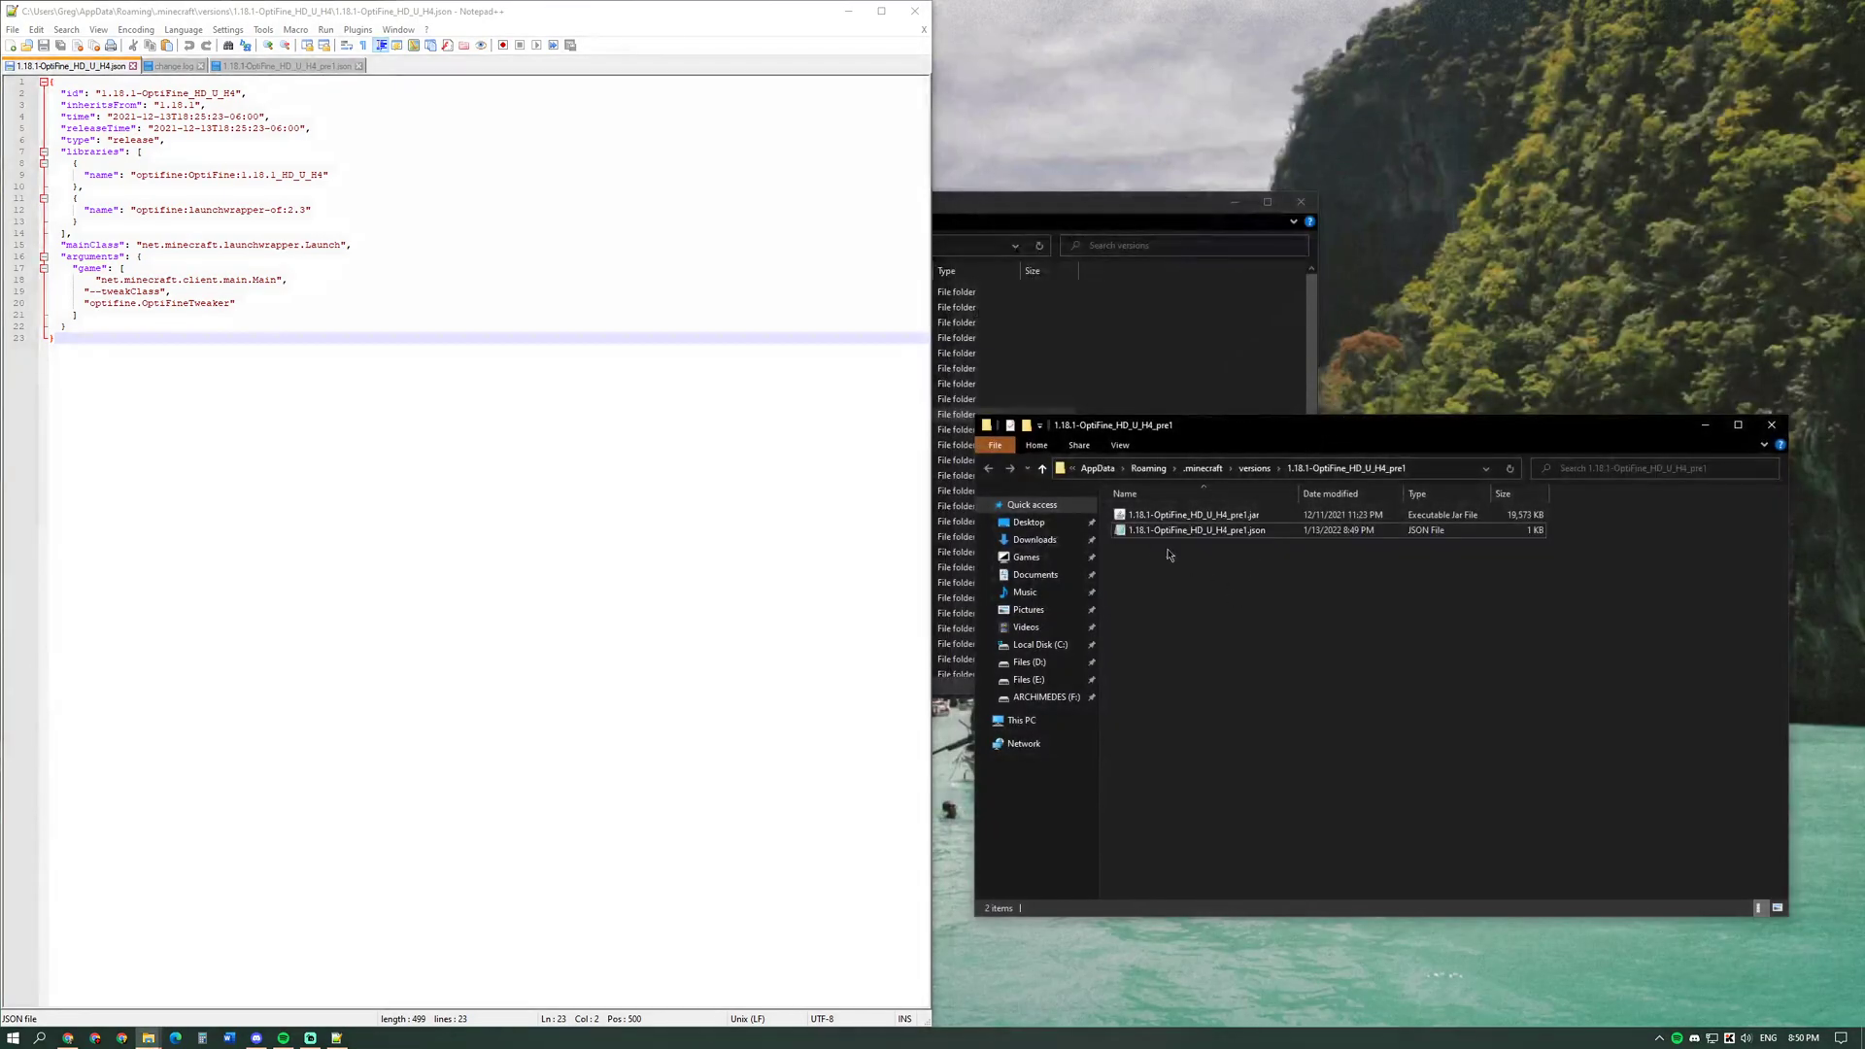
Open the pre1 JSON in its own Notepad++ window docked right, beside the H4 game arguments.
right_click(1145, 531)
click(1069, 622)
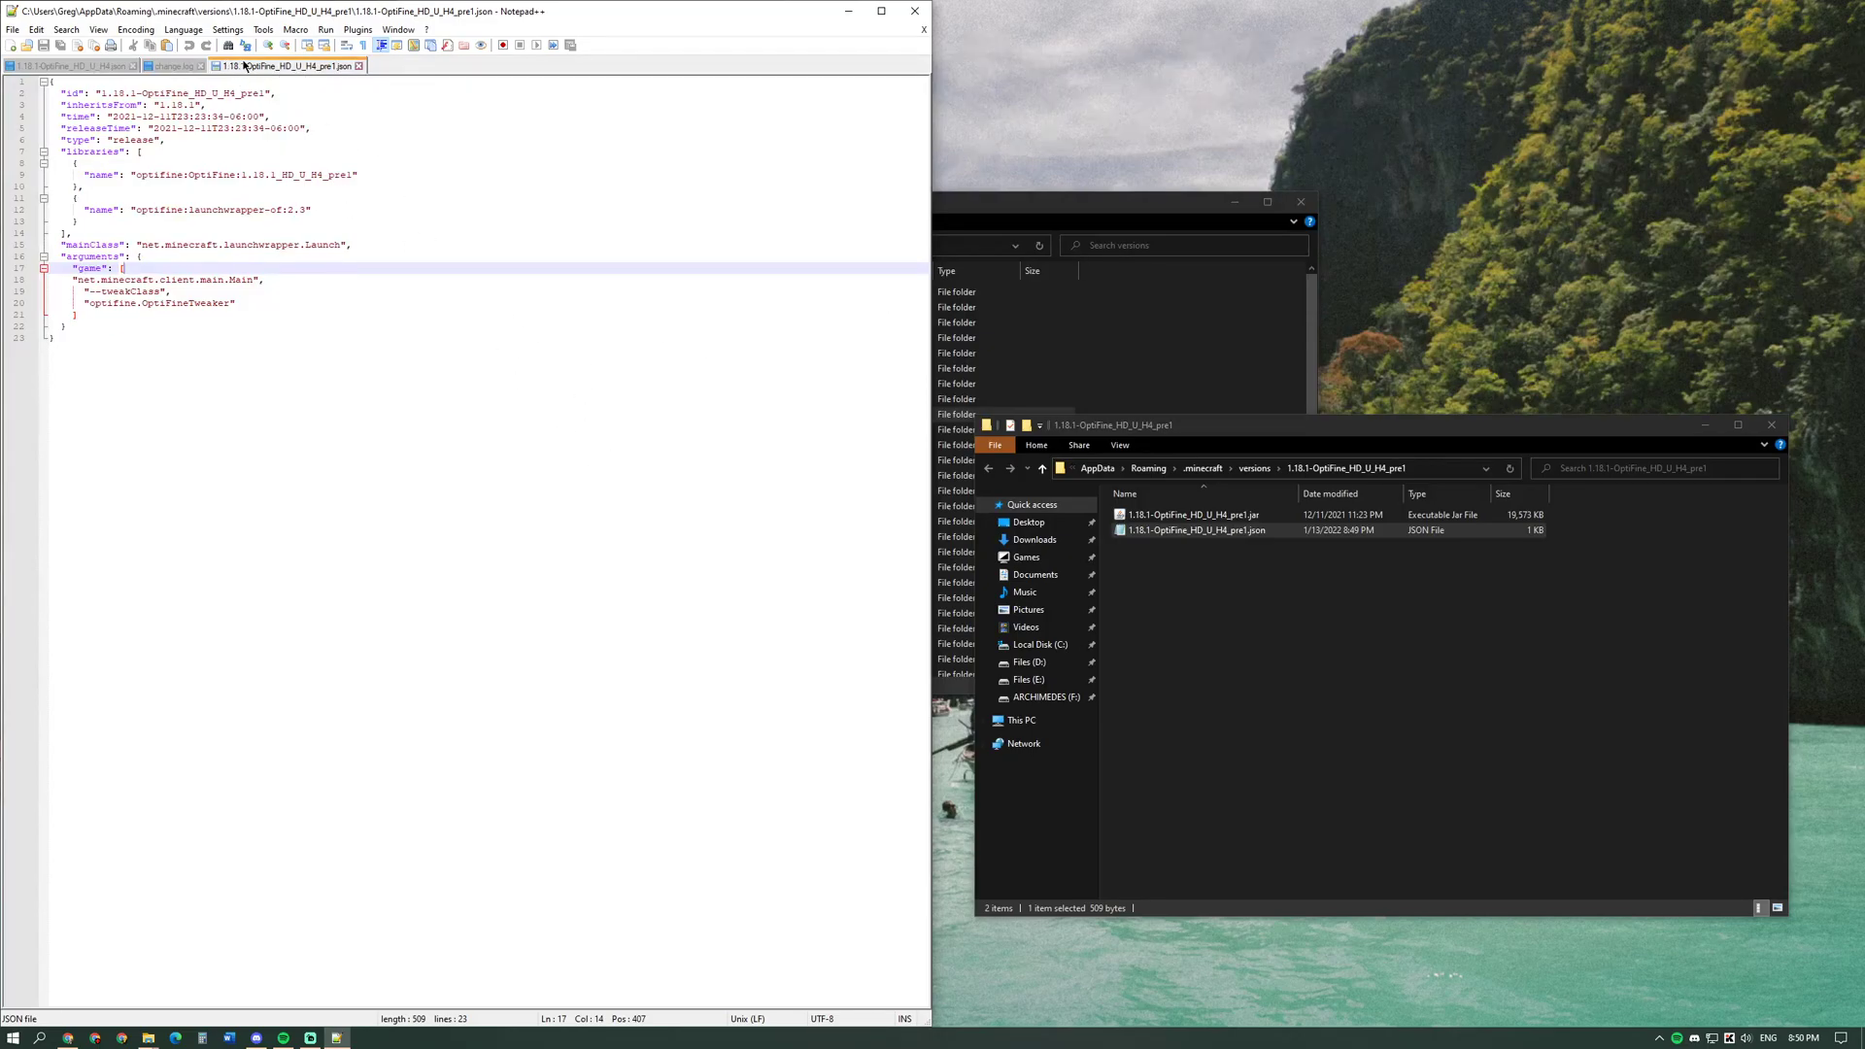
key(ctrl+w)
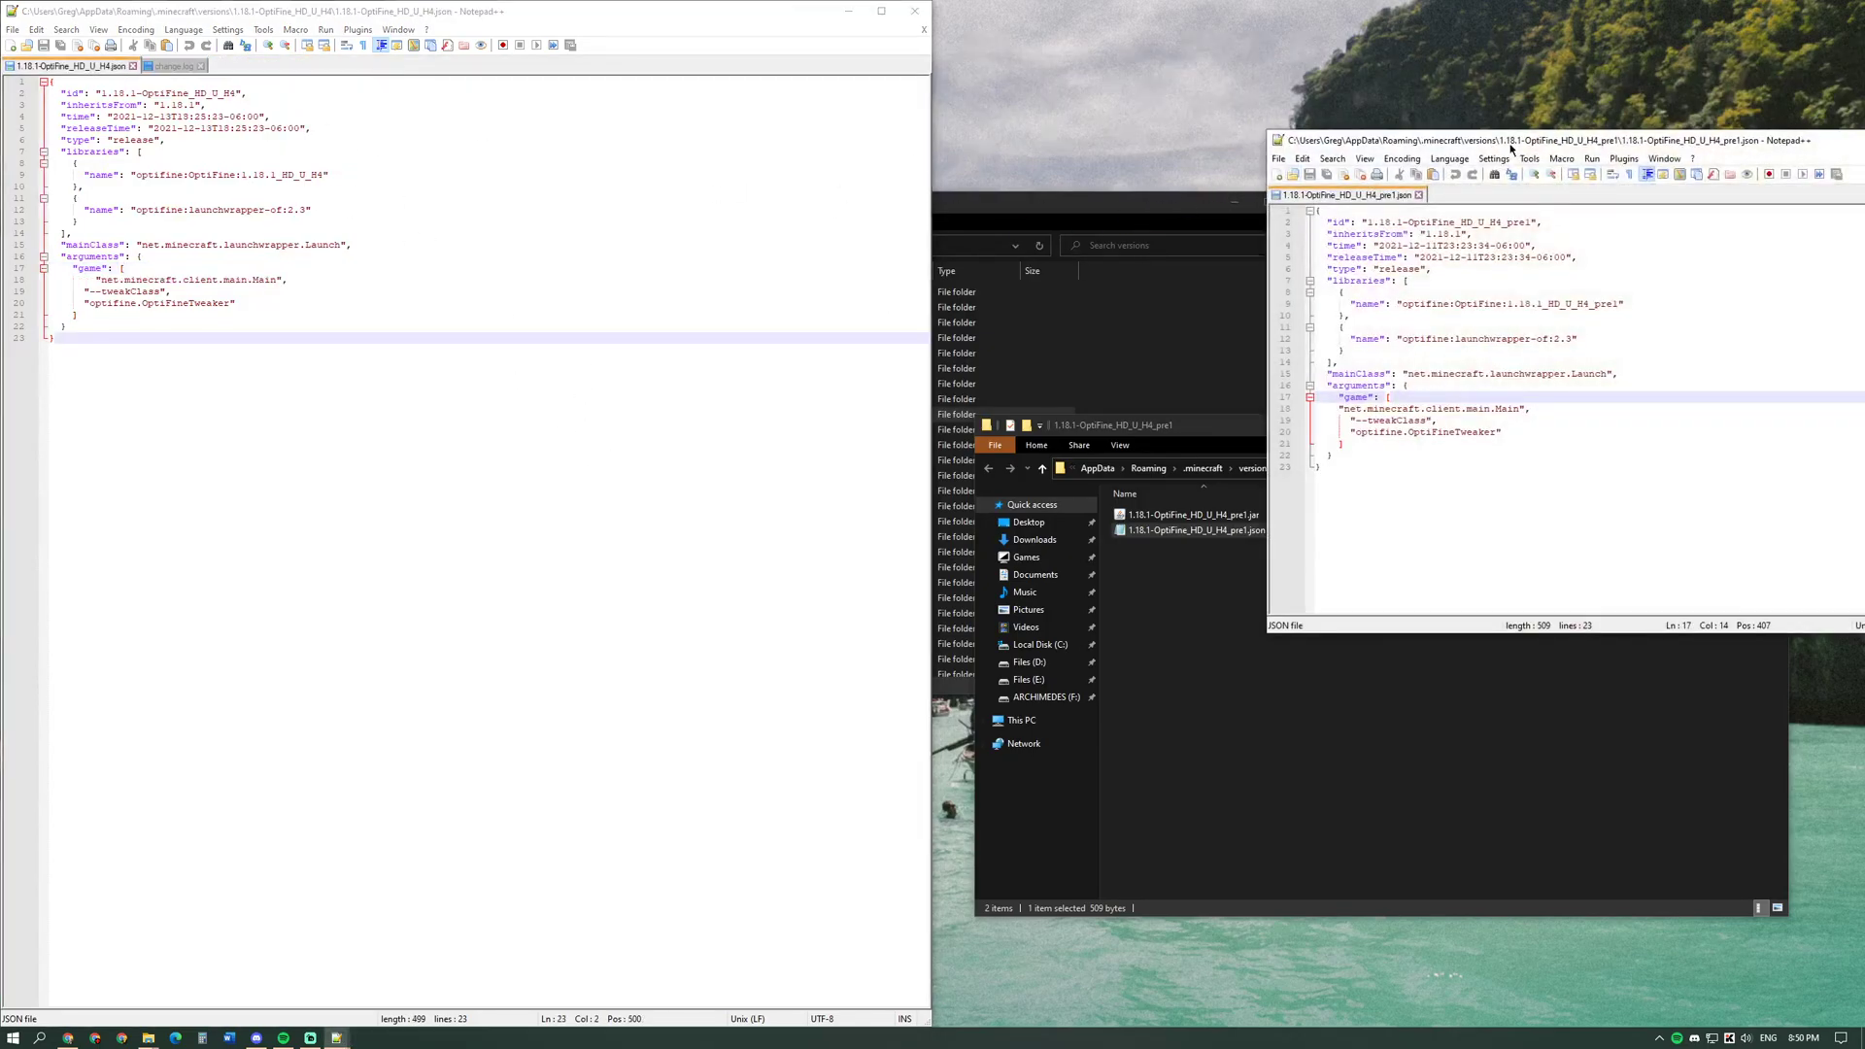
drag(1518, 147, 1847, 116)
click(738, 489)
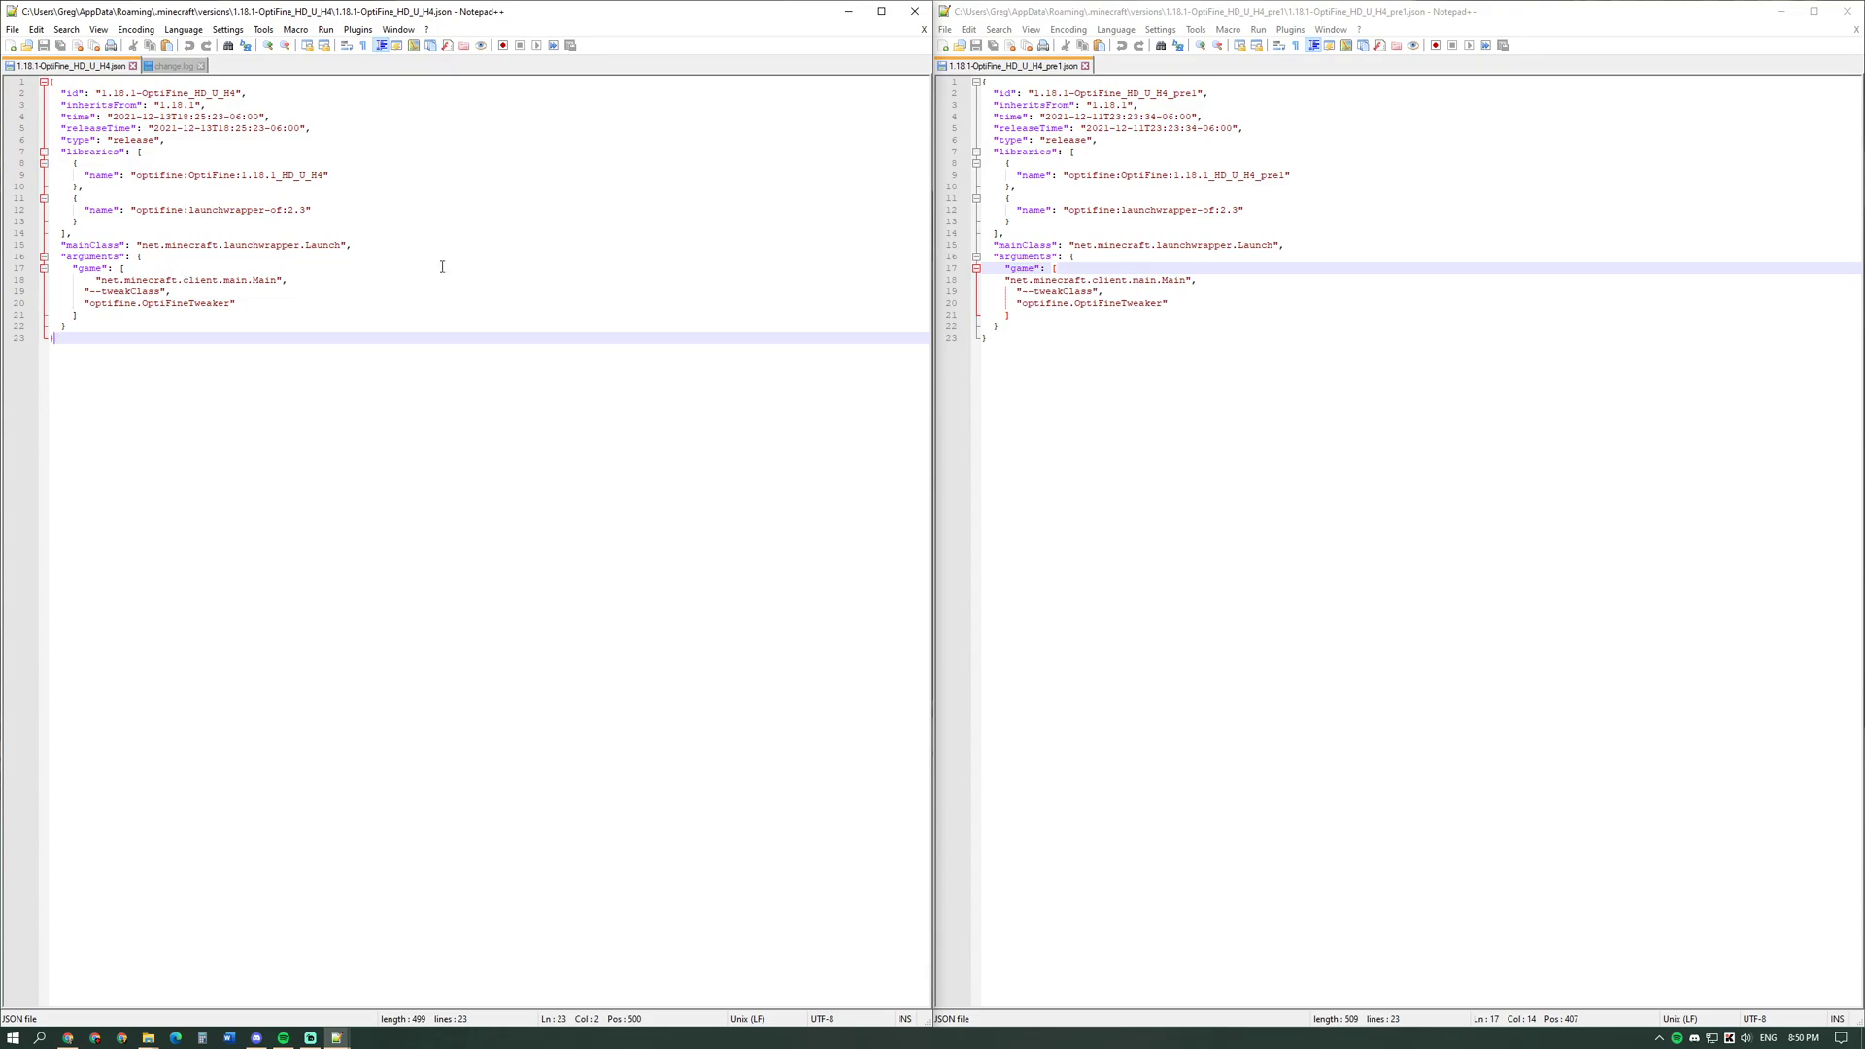
click(139, 271)
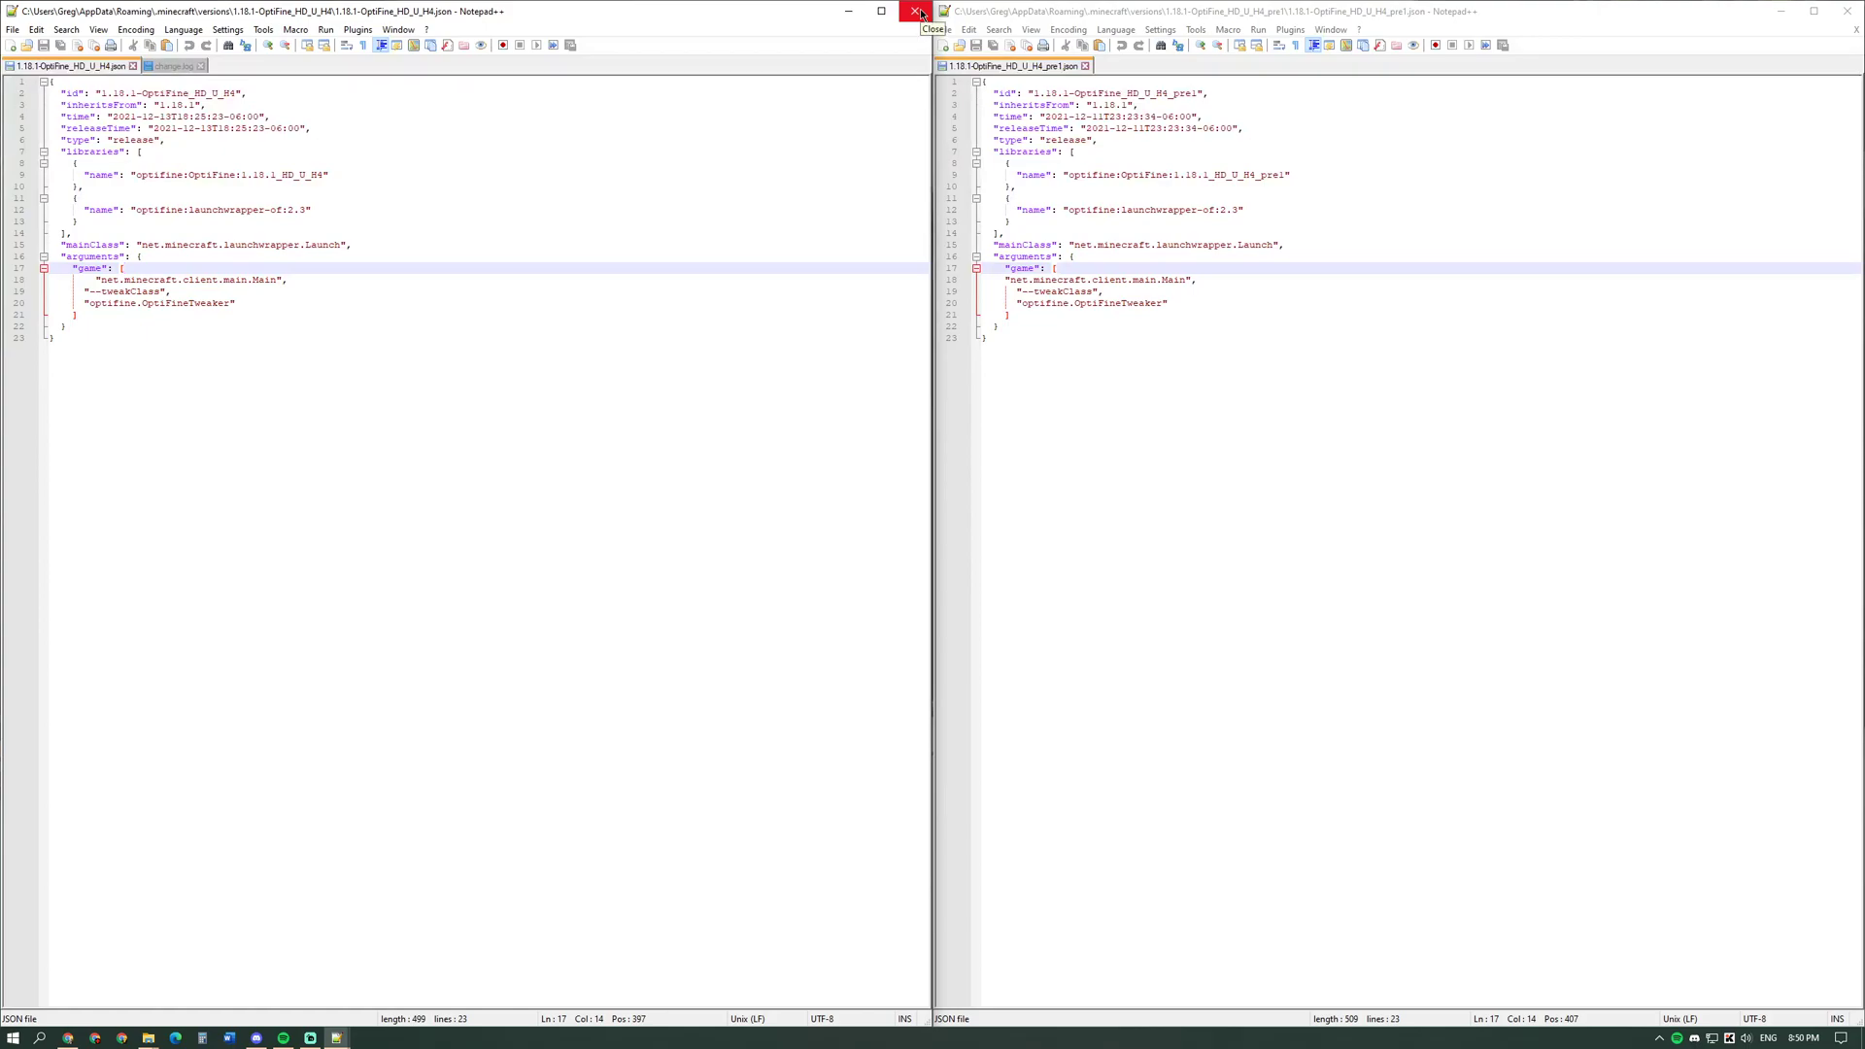
Close both Notepad++ windows and the H4 and H4_pre1 folder windows.
click(1195, 80)
click(914, 11)
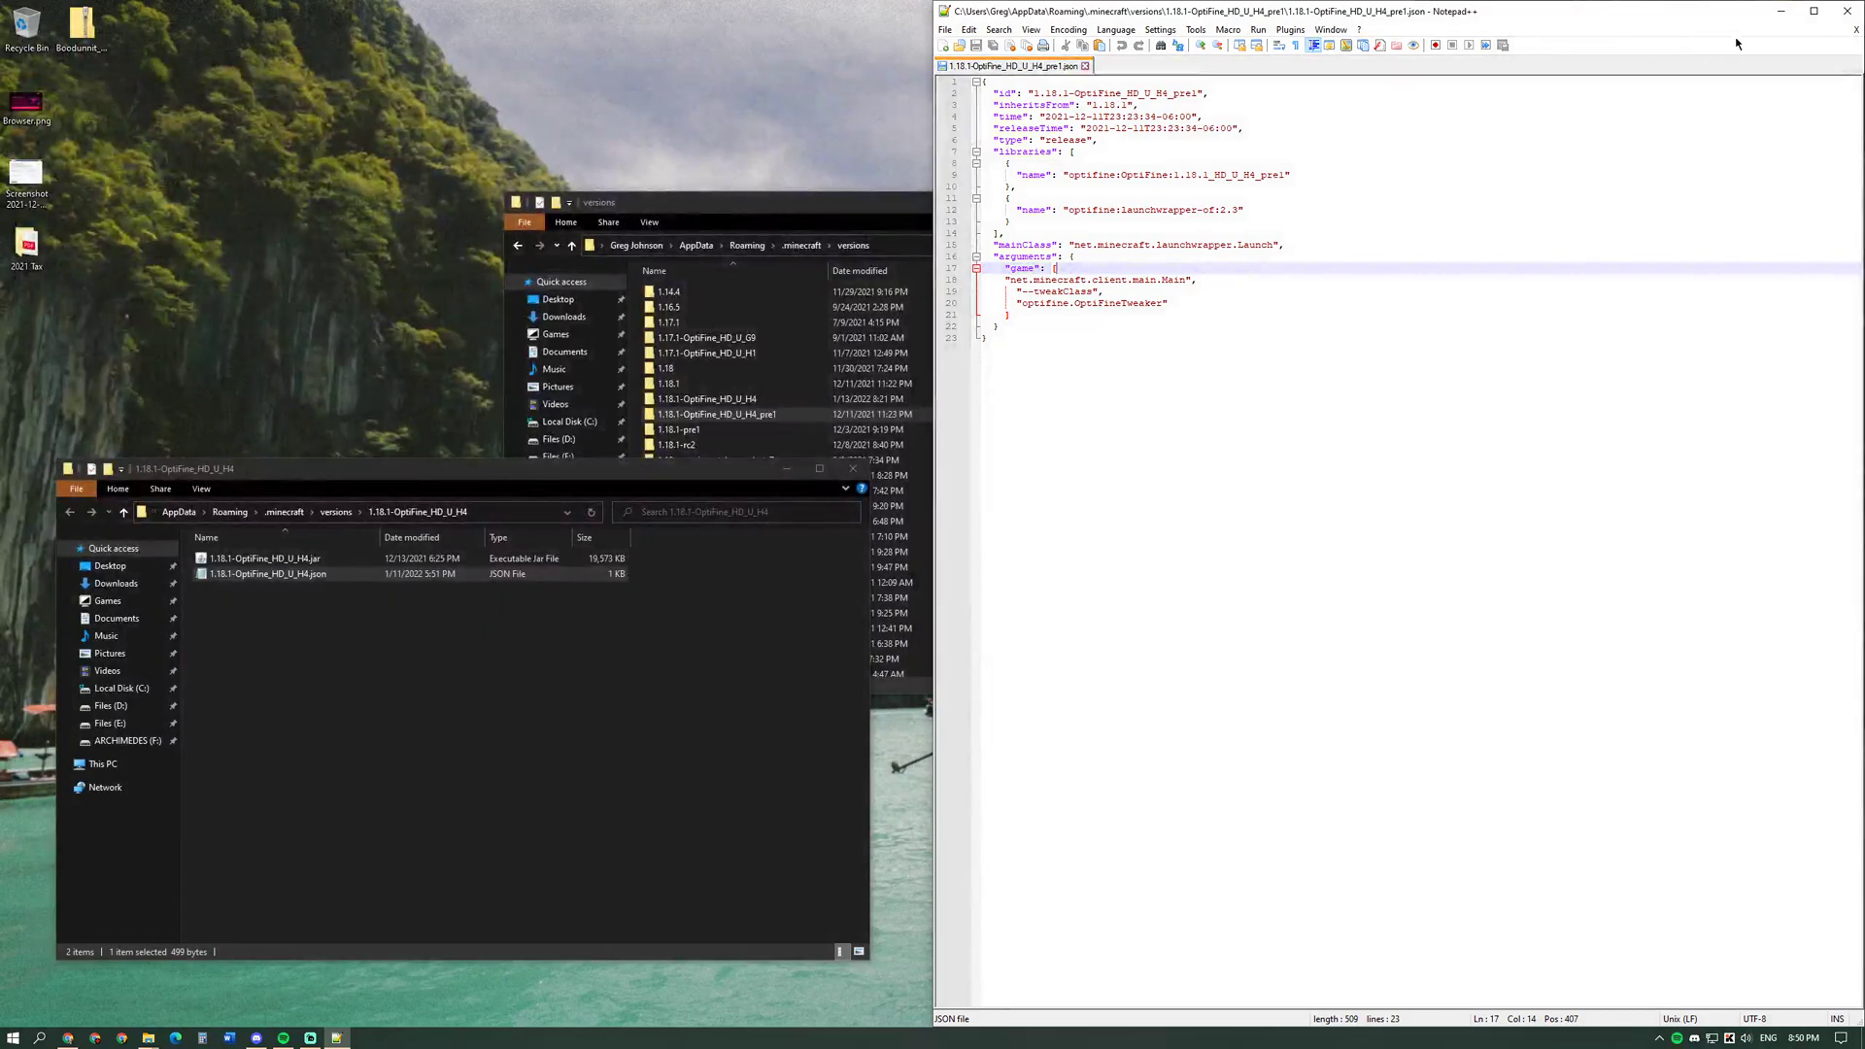
click(1846, 11)
click(853, 468)
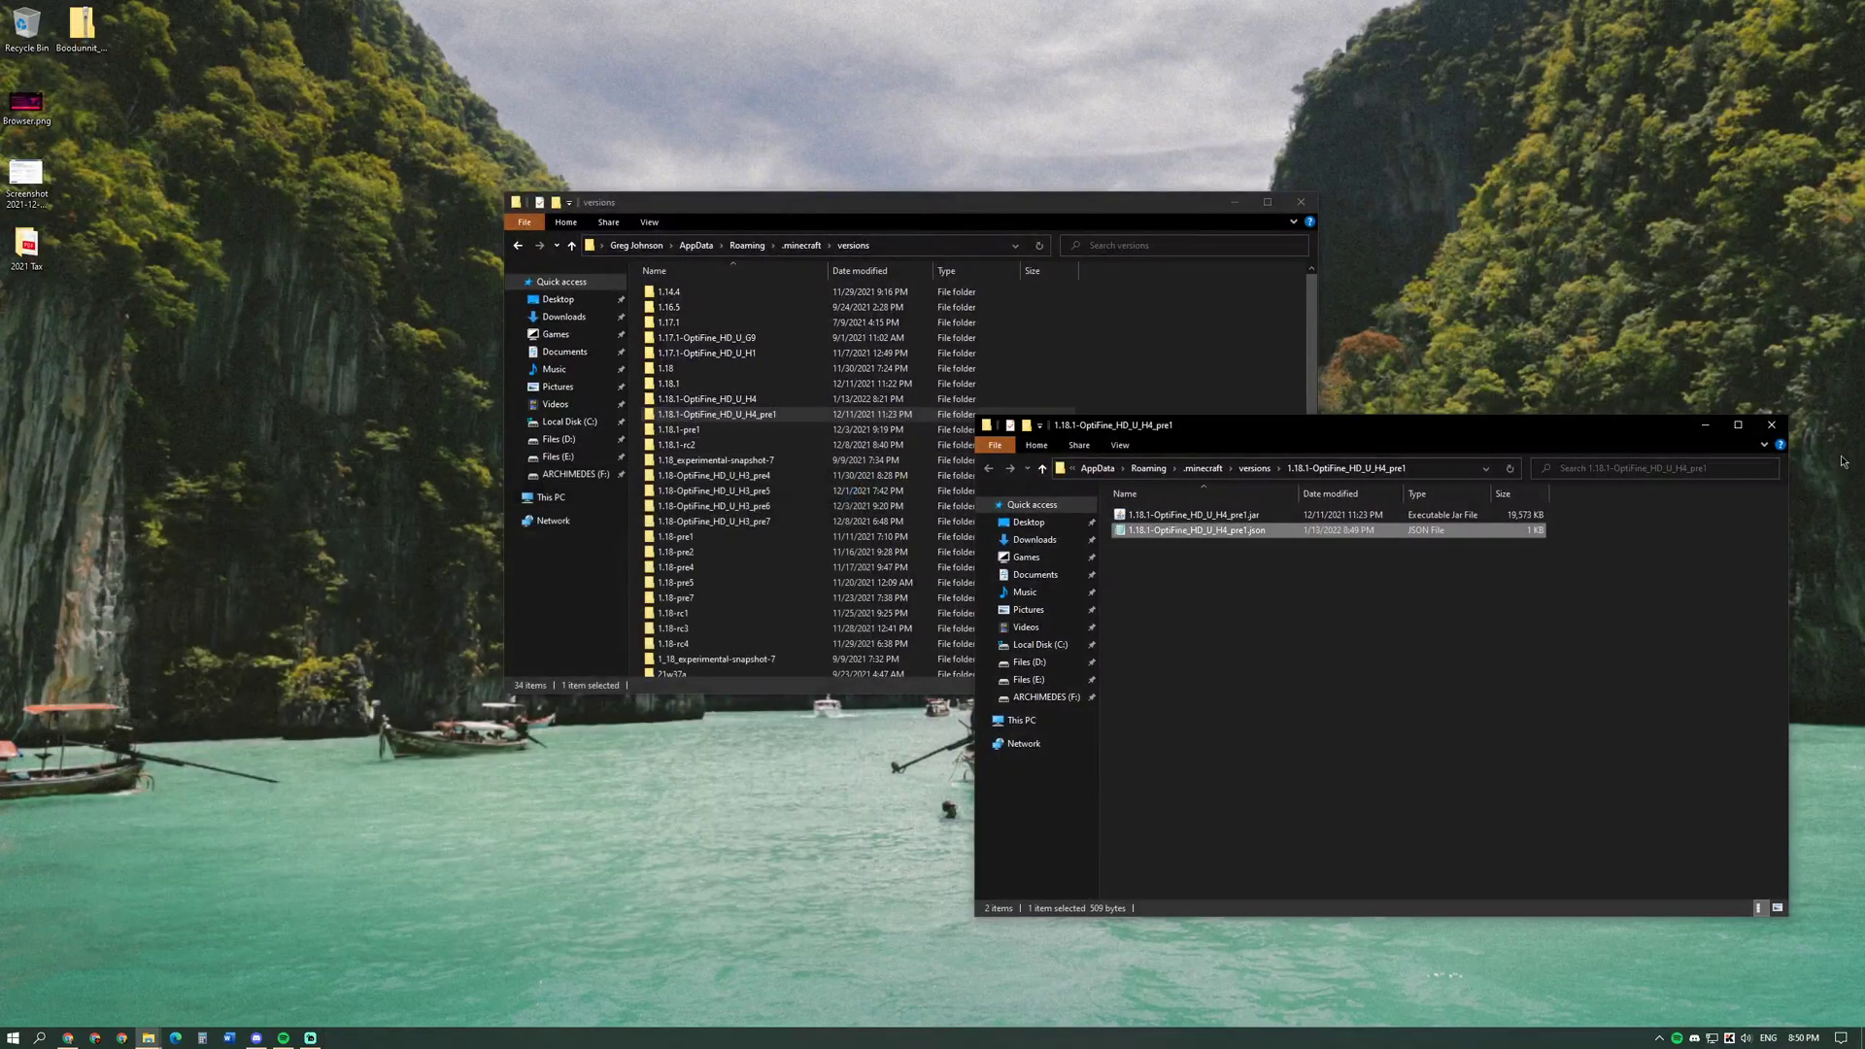
click(1766, 428)
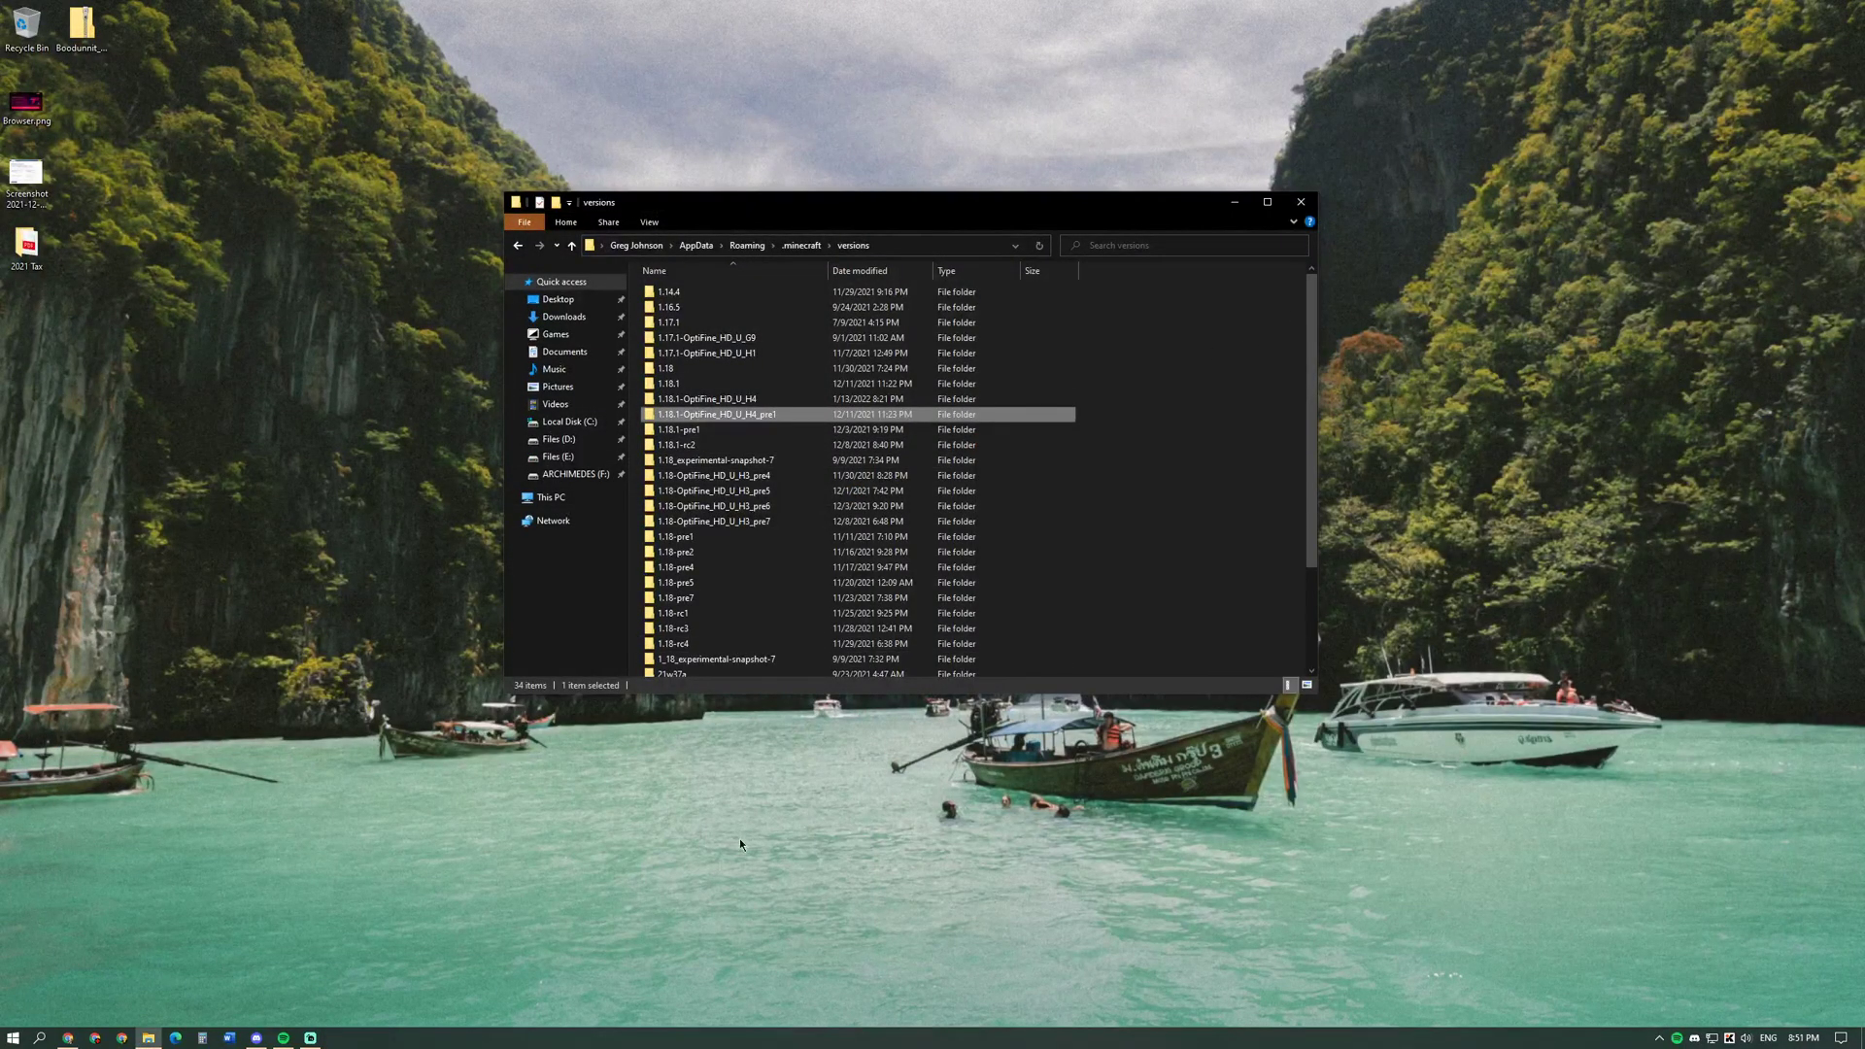